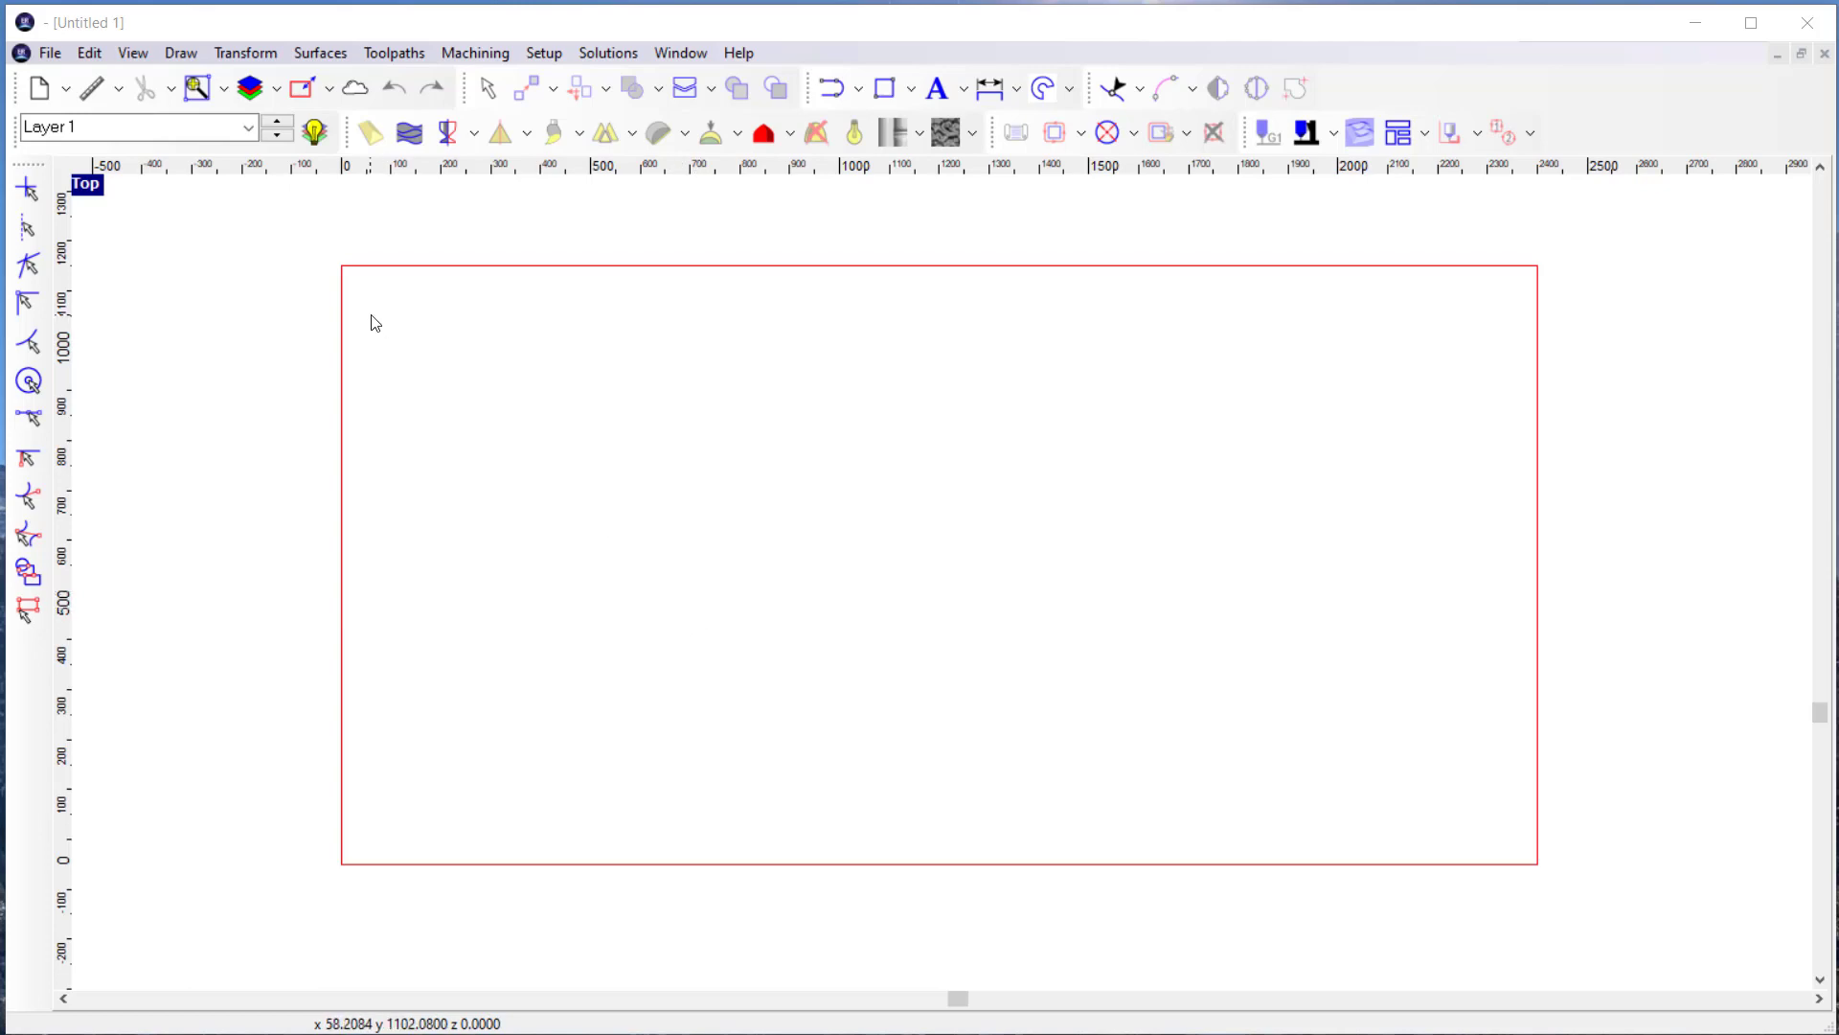
Reopen Nest Priority 1.rou from the recent files and box-select the 12345 number outlines
click(53, 55)
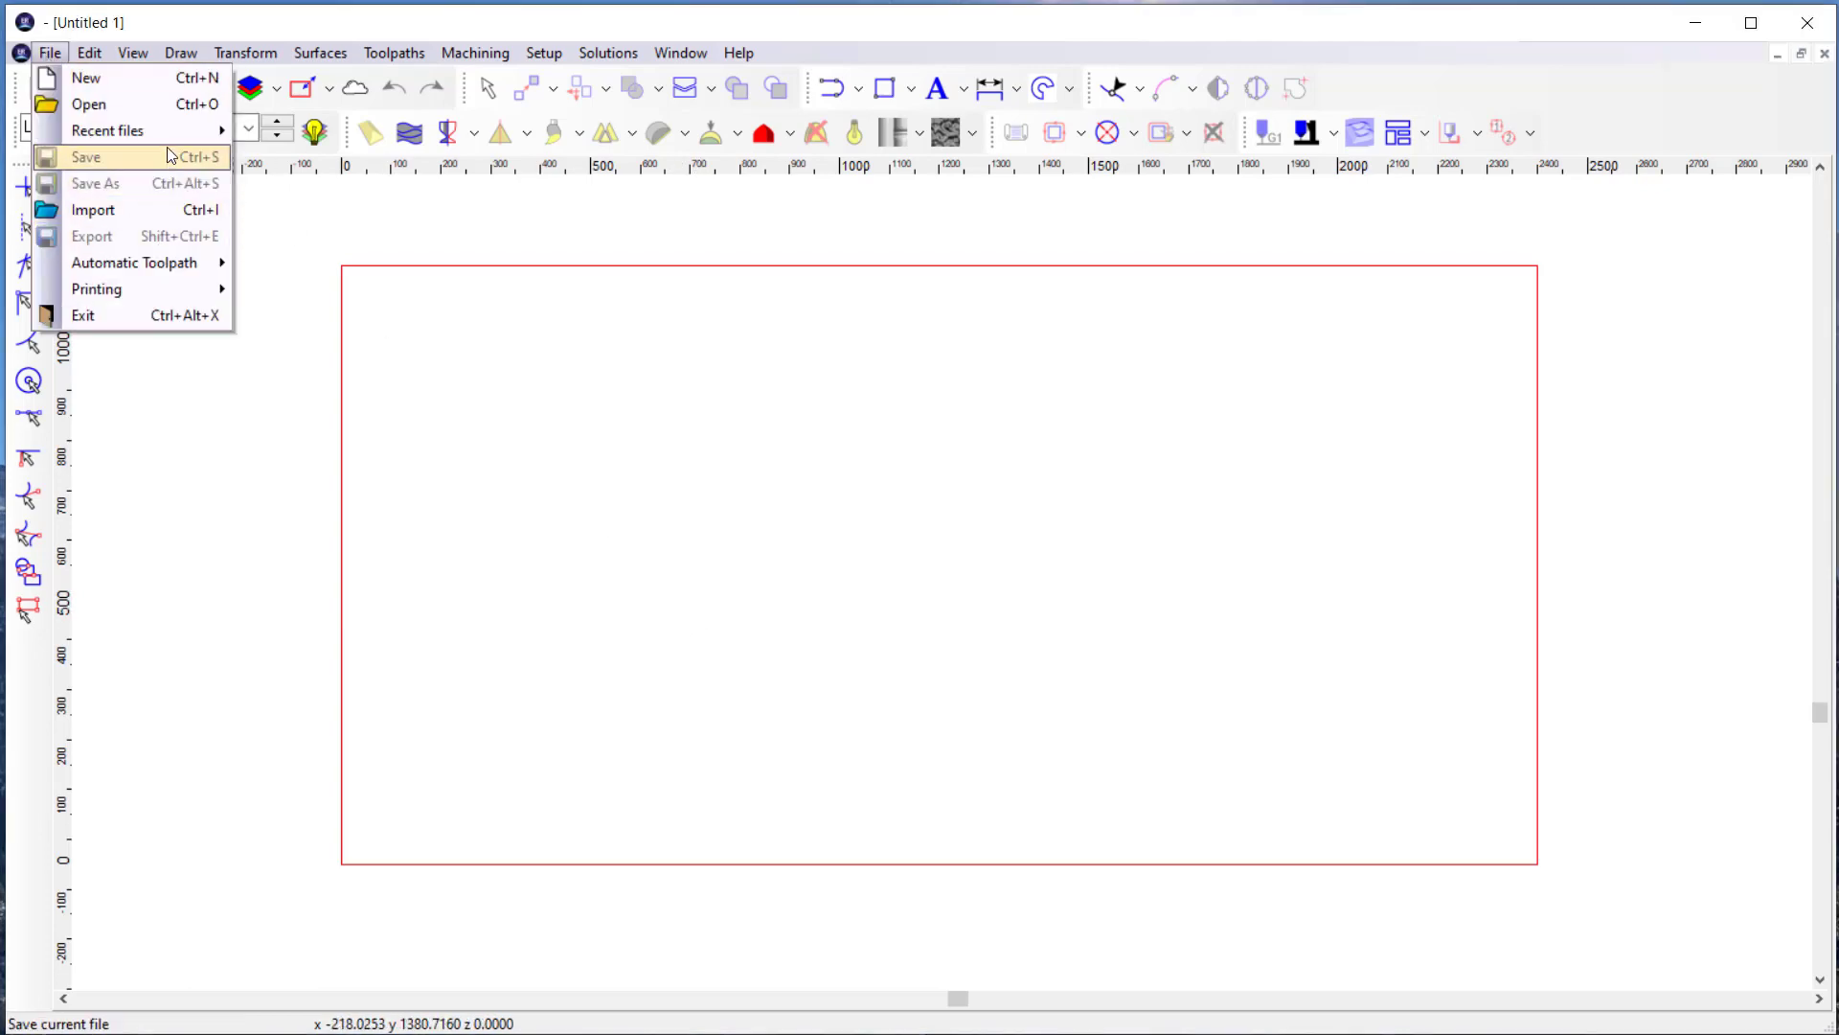
mouse_move(144, 131)
click(375, 131)
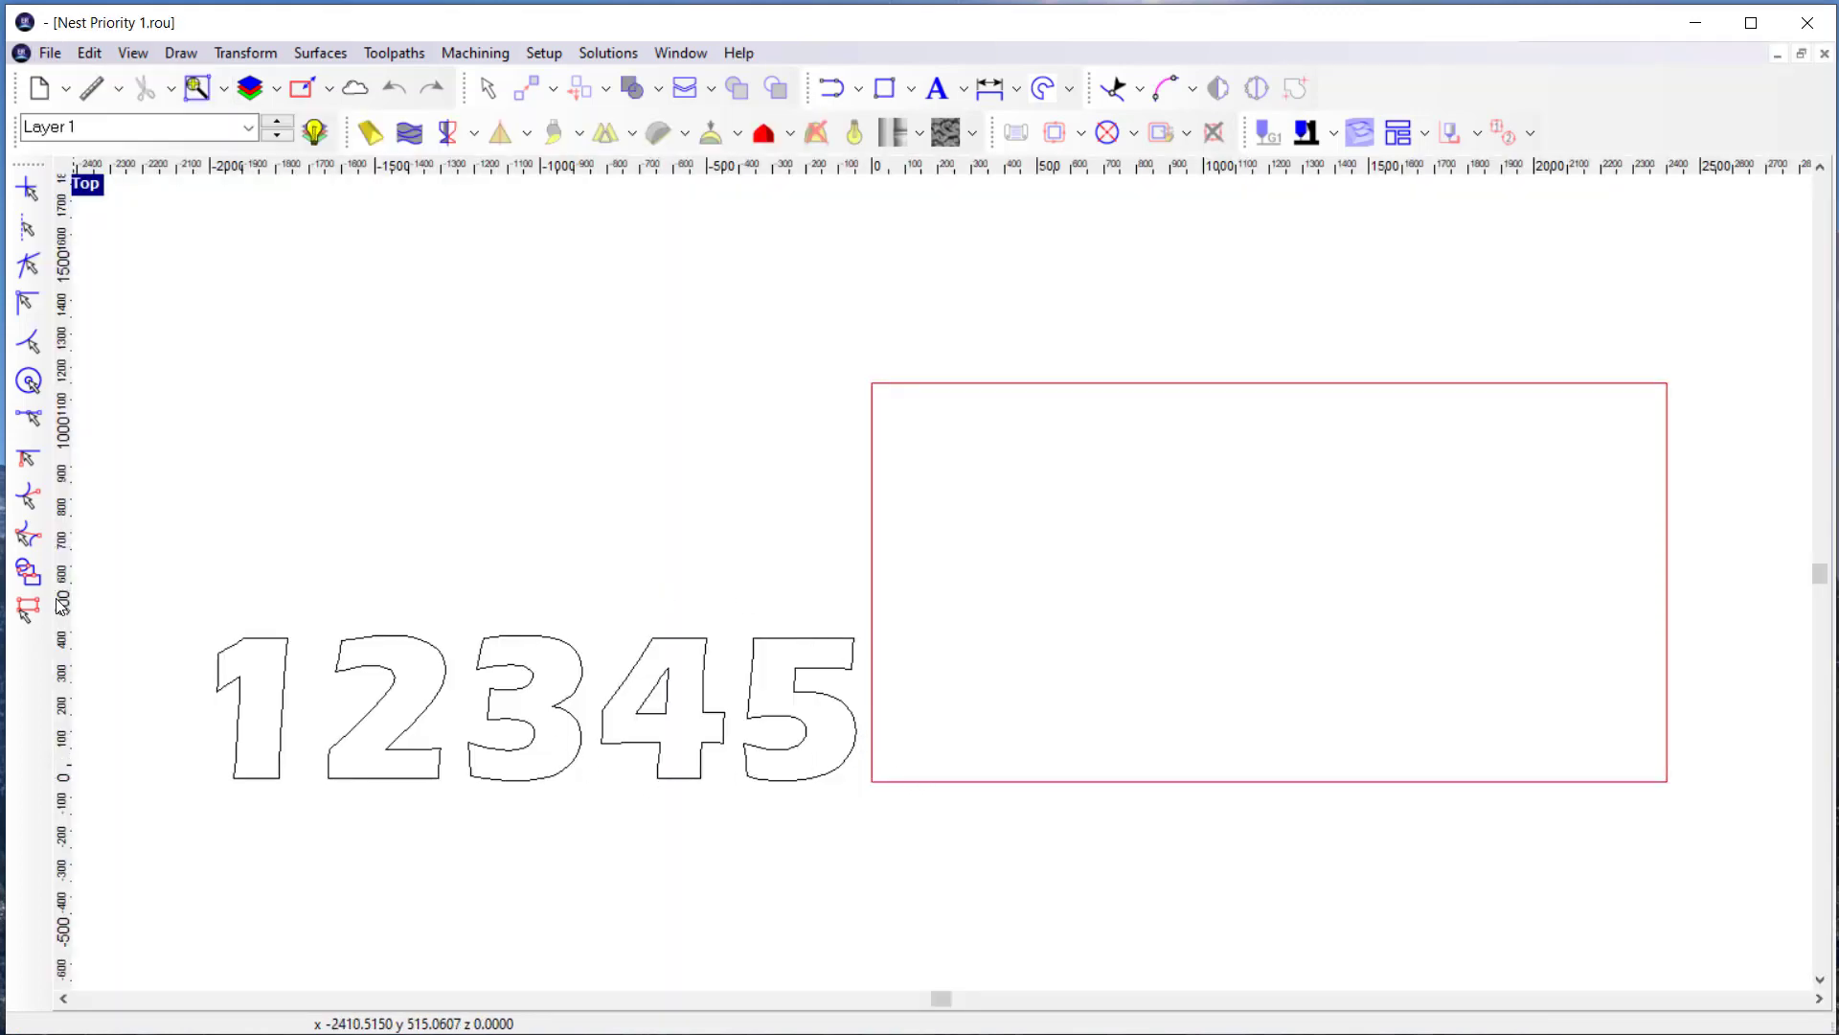
drag(177, 597, 934, 871)
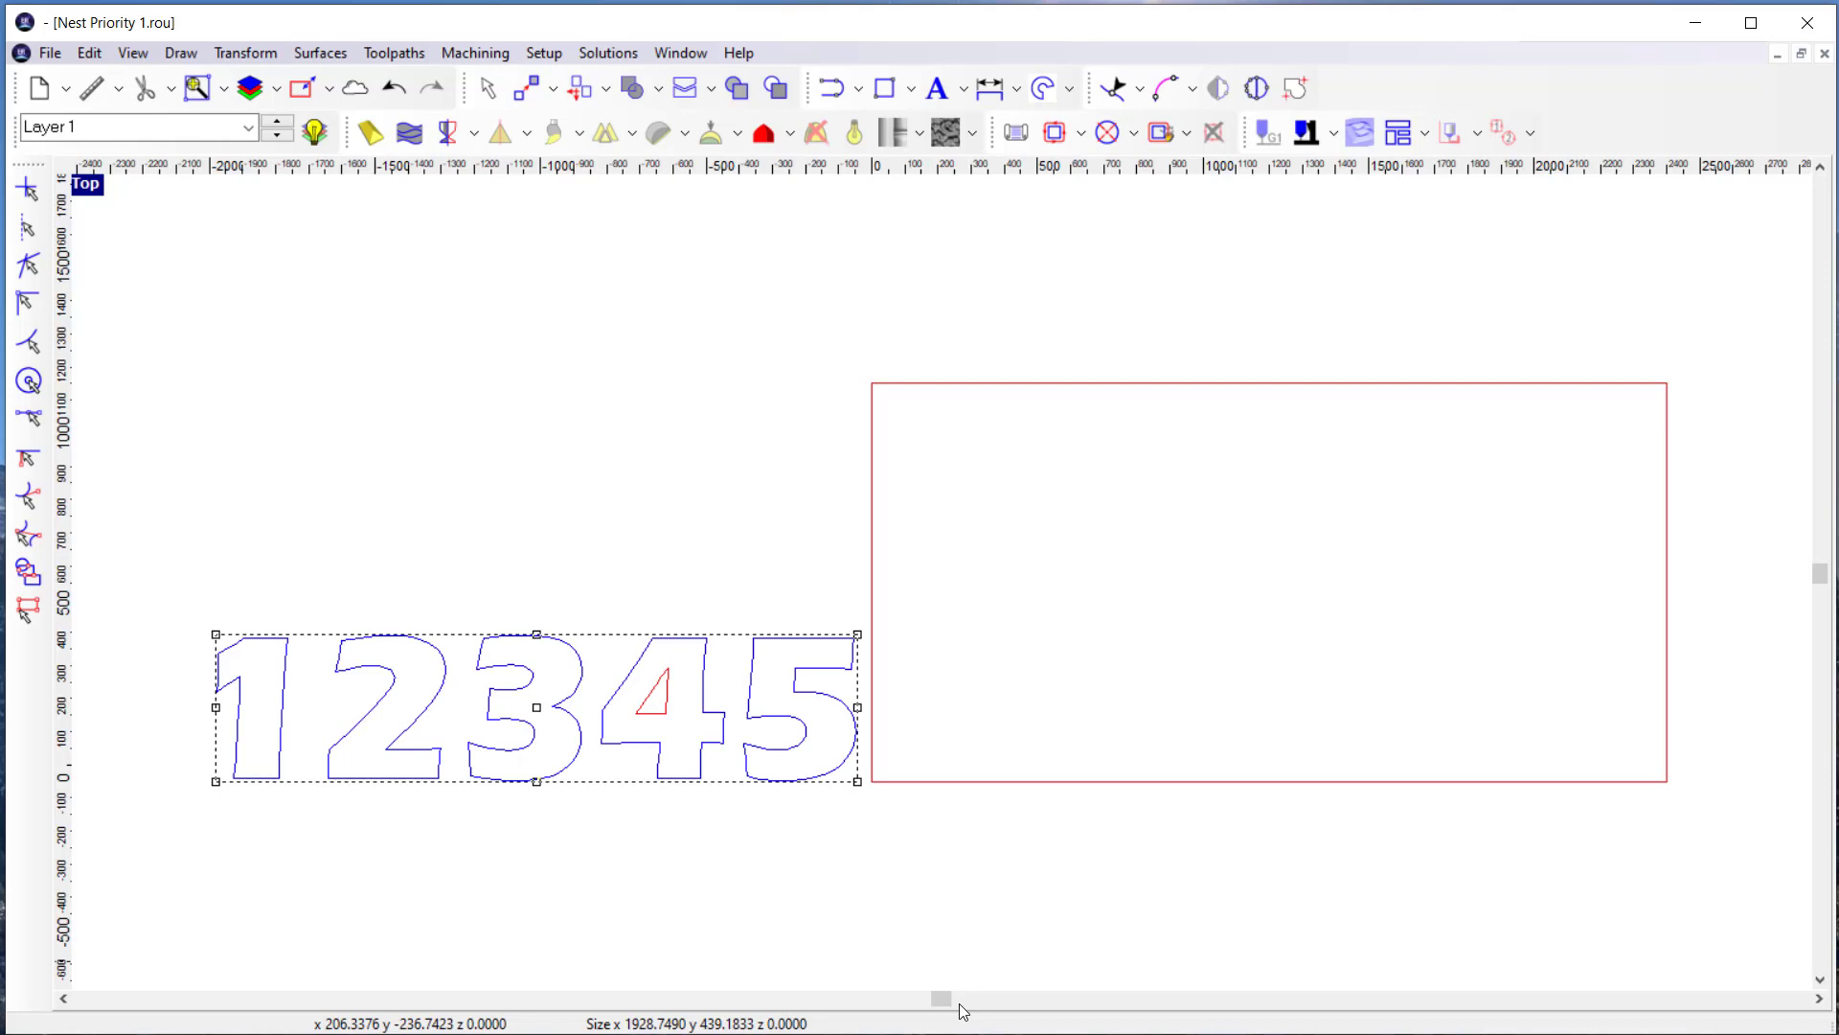
Nest the selected 12345 digits onto the red sheet with quantity 5
click(684, 88)
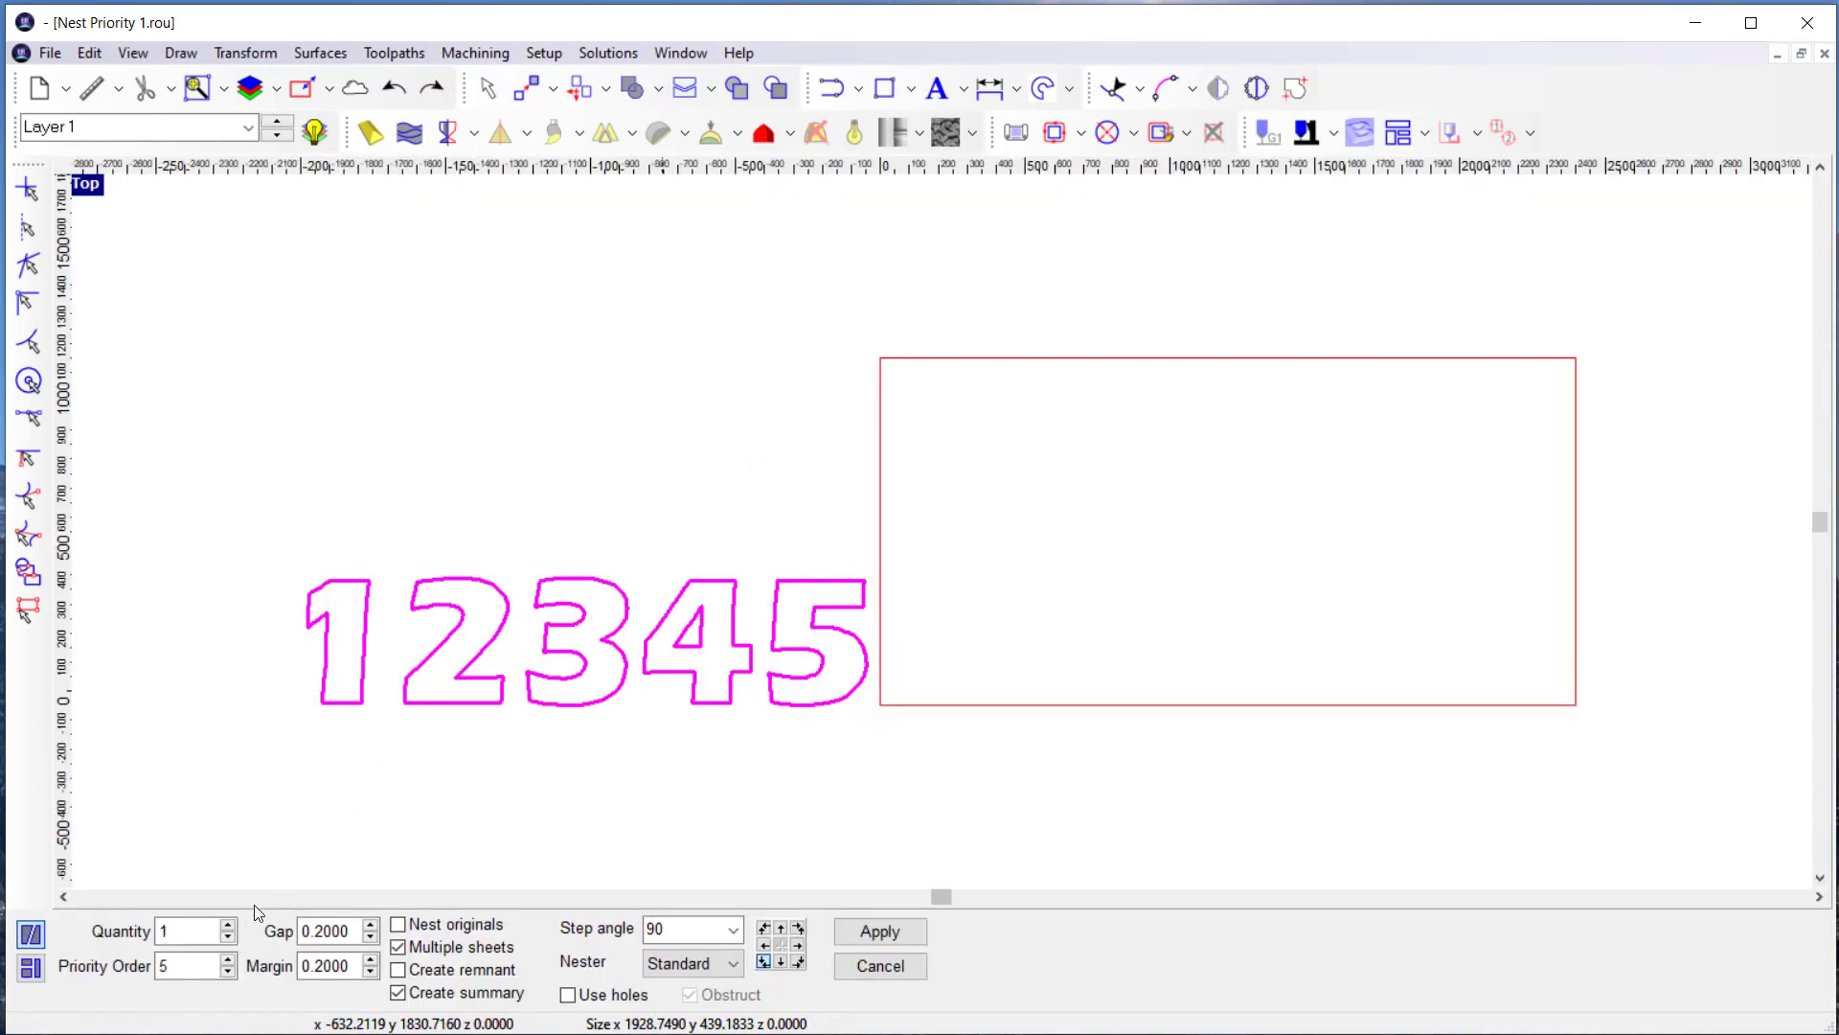
click(229, 926)
click(880, 934)
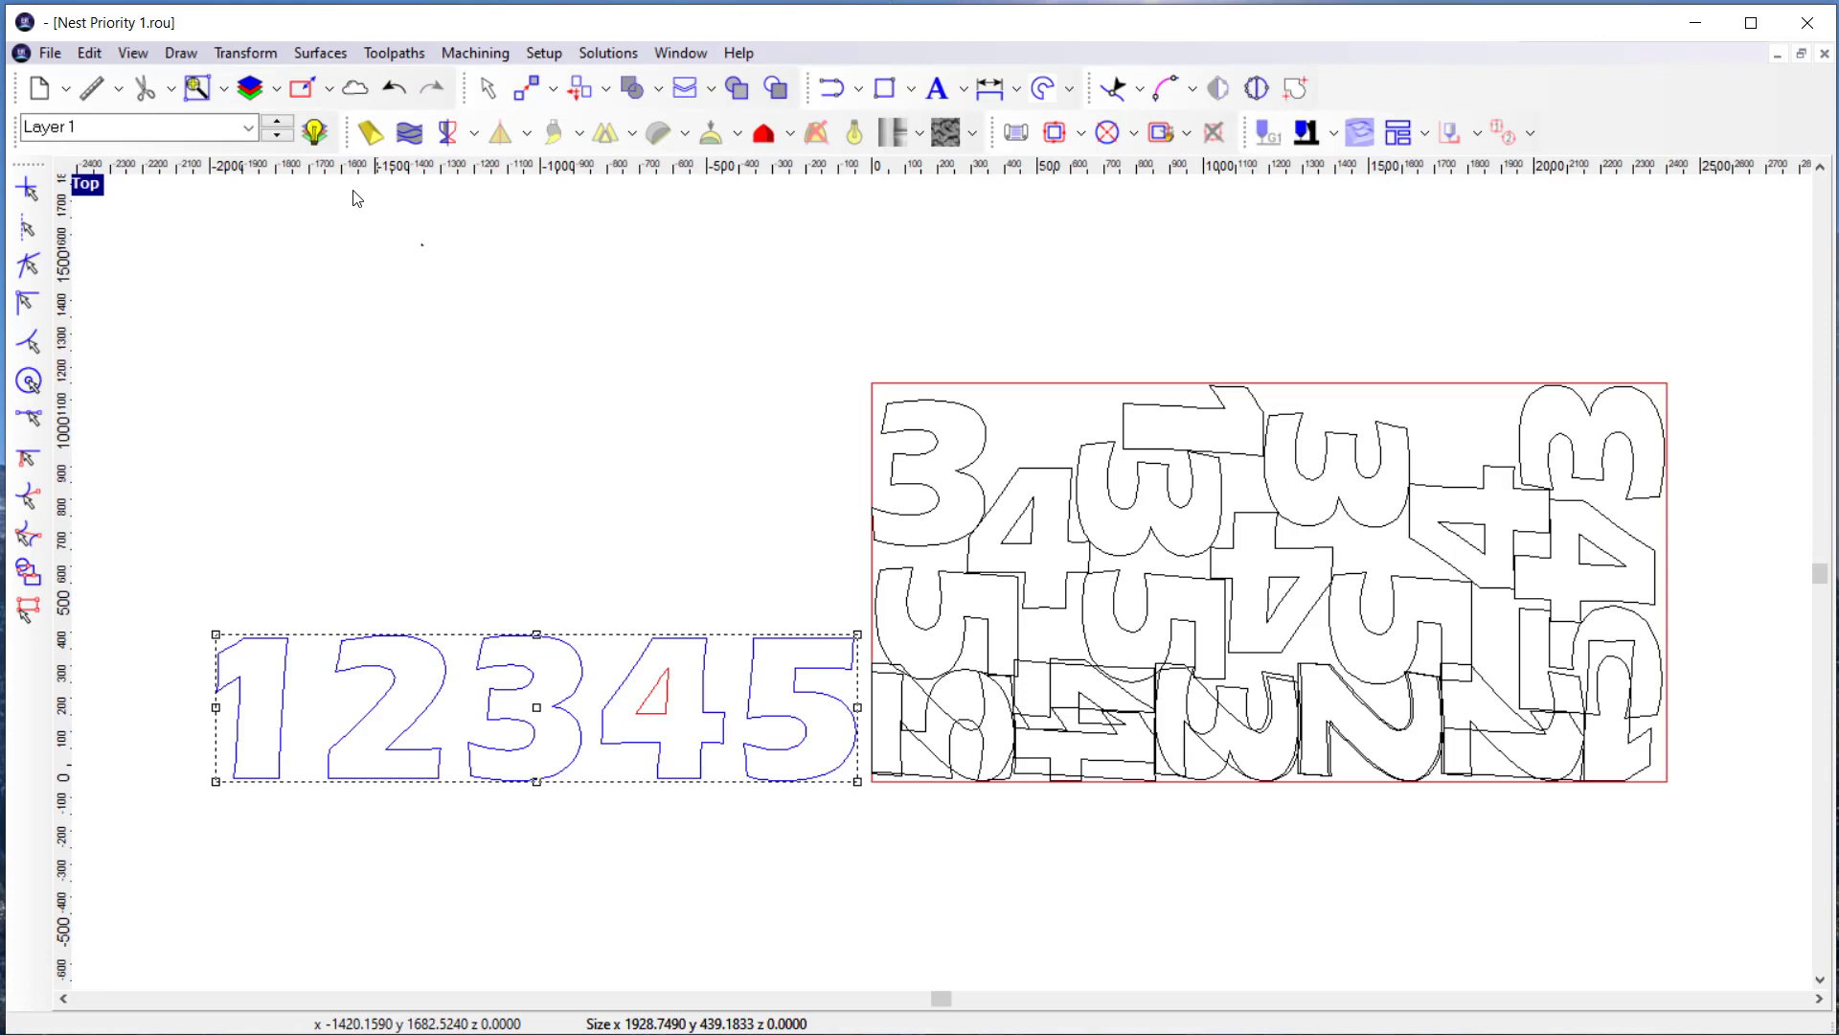
Show only the nested_1 layer to inspect it, then return to Layer 1 and show all layers
click(314, 134)
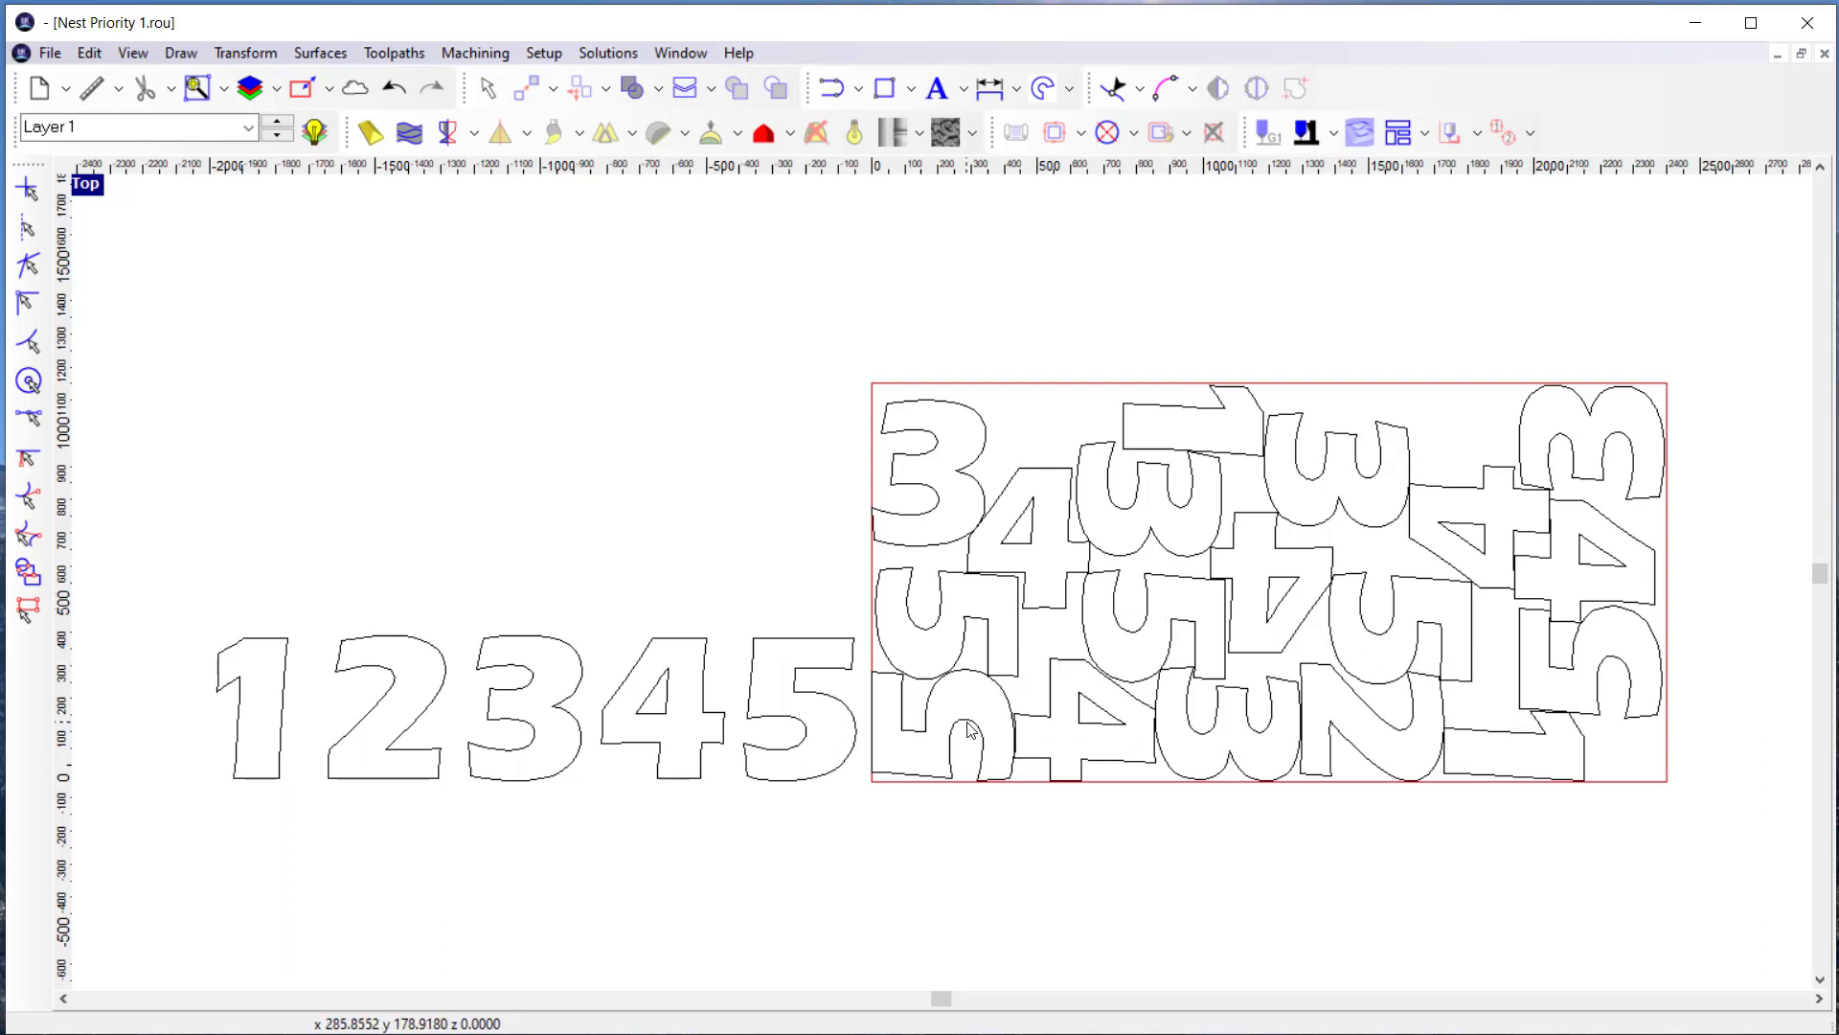
click(280, 129)
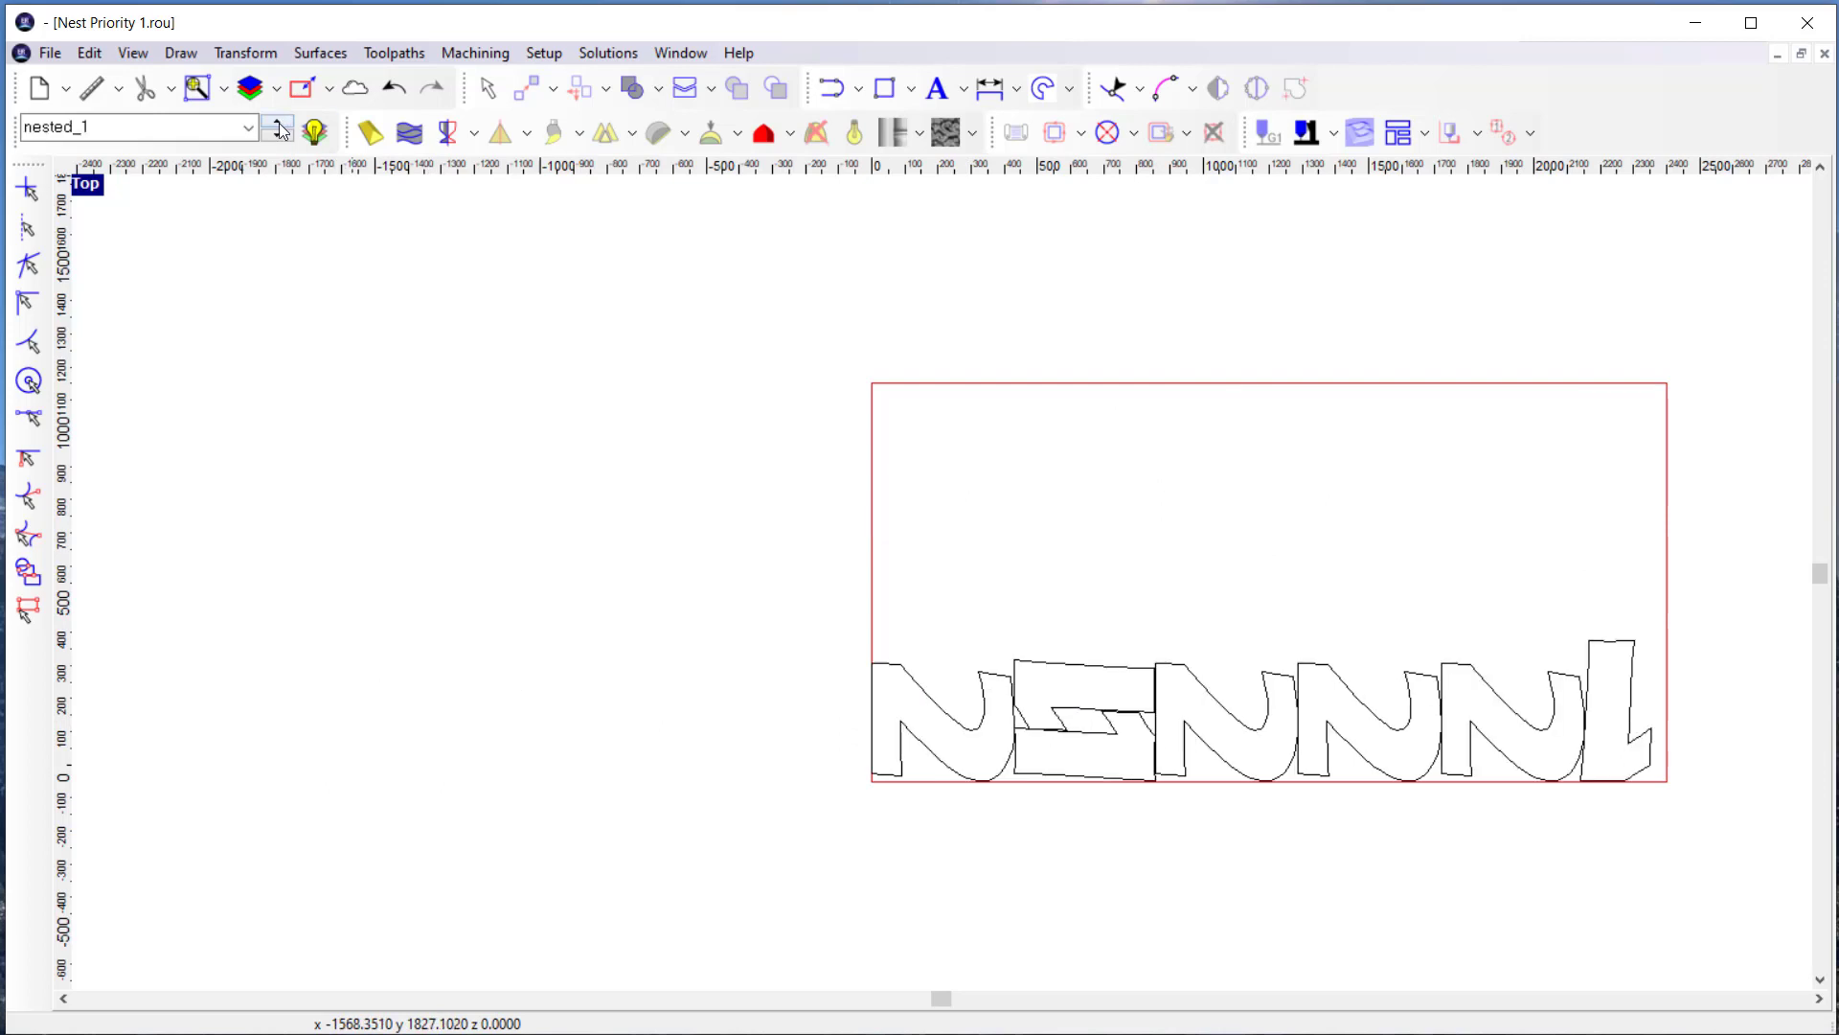
click(280, 139)
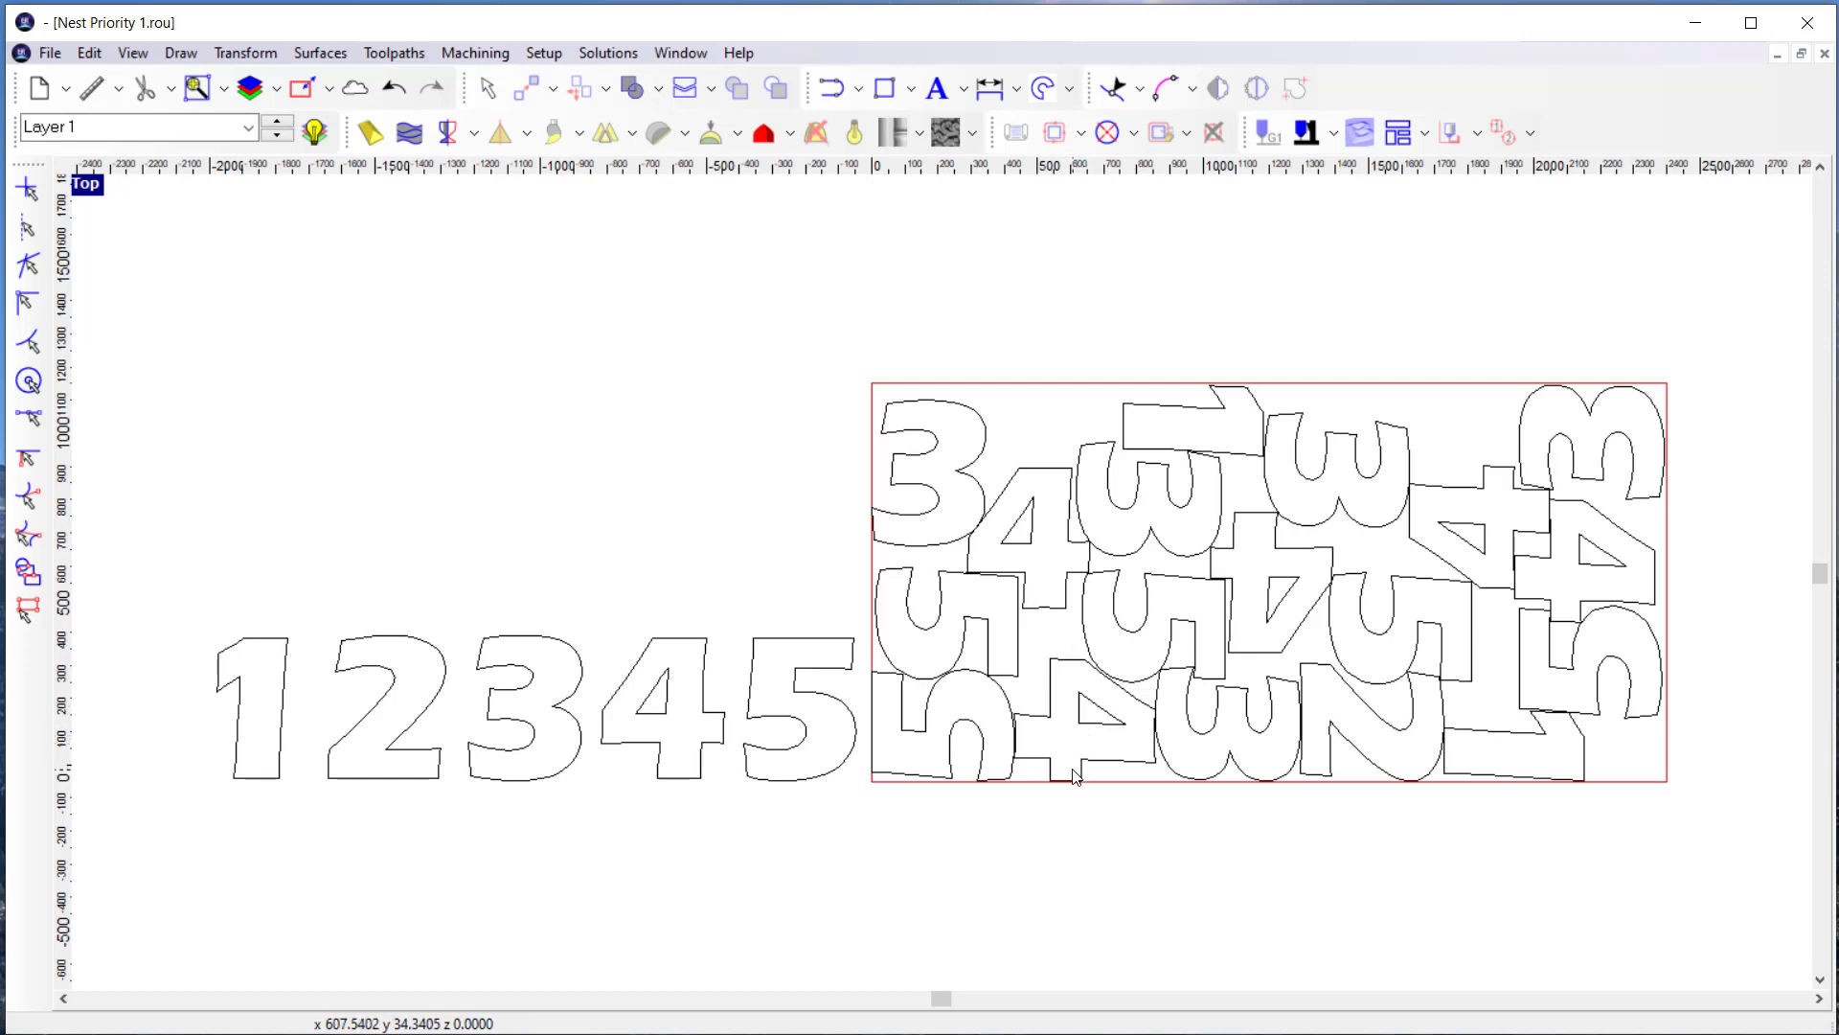
click(314, 131)
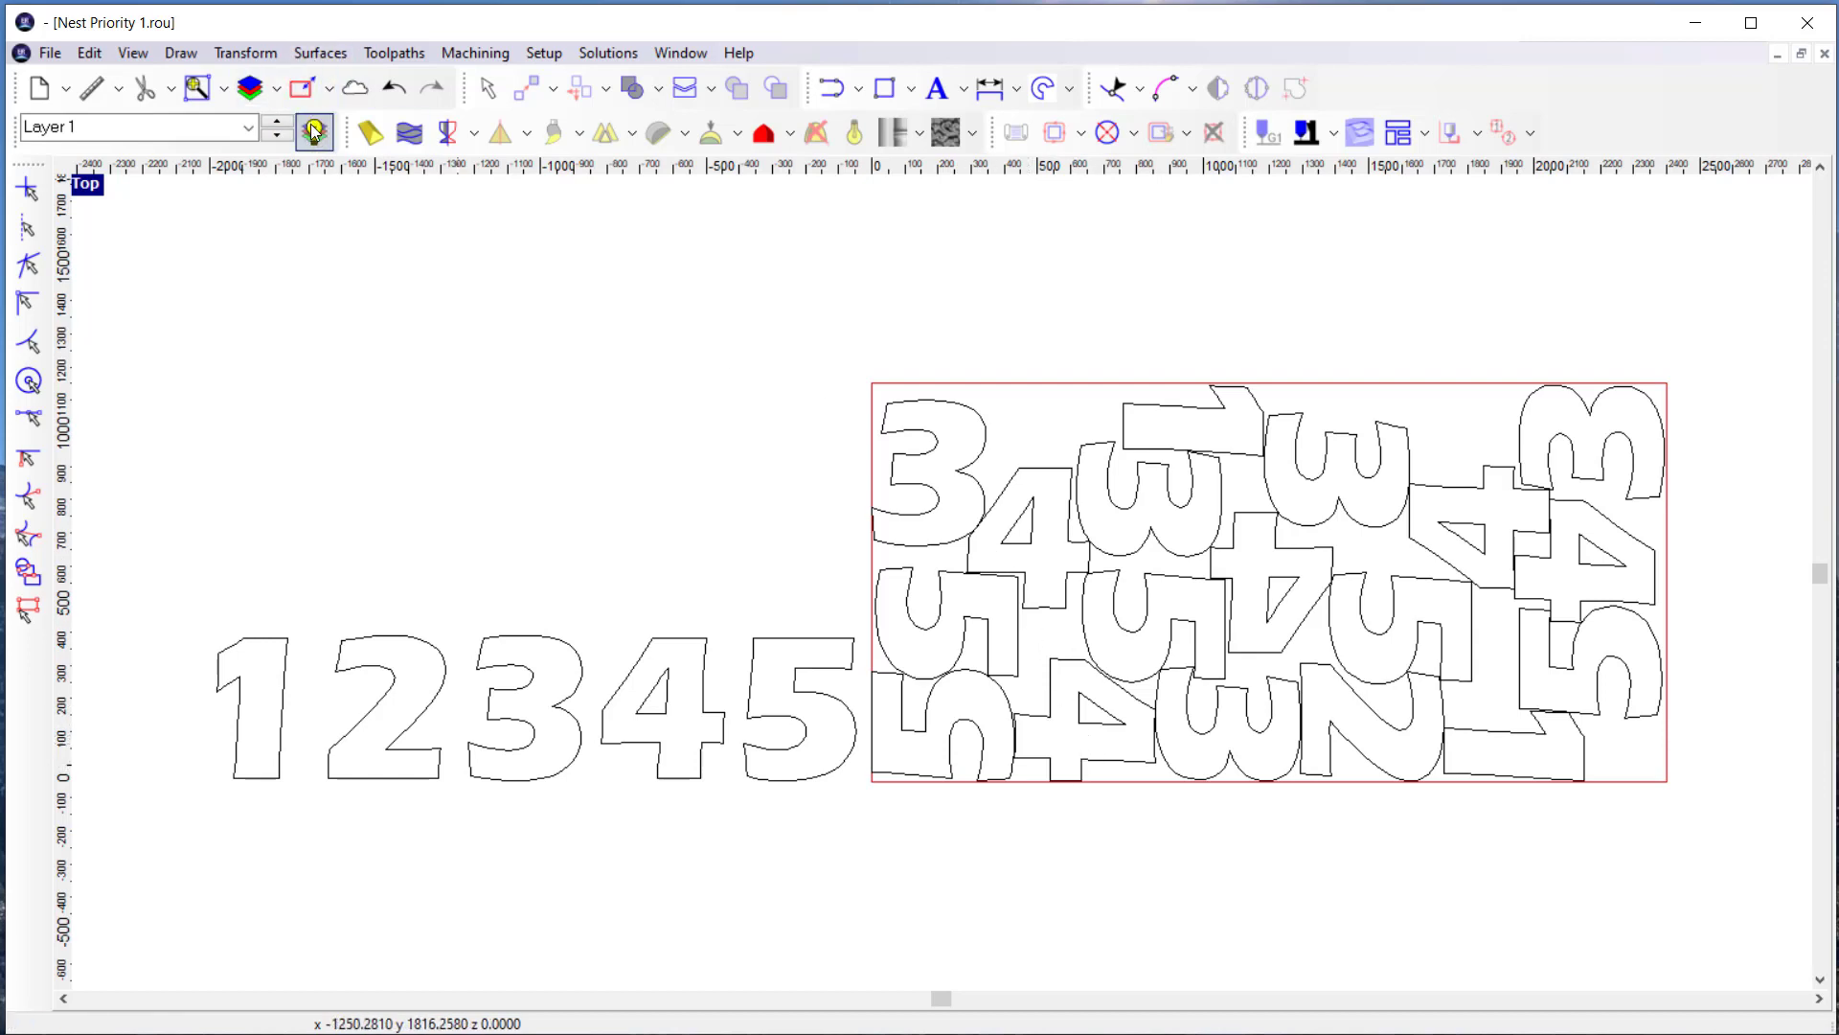
Delete all nested parts and remove the empty nested_1 layer using Layers > Remove empty
drag(847, 377, 1560, 811)
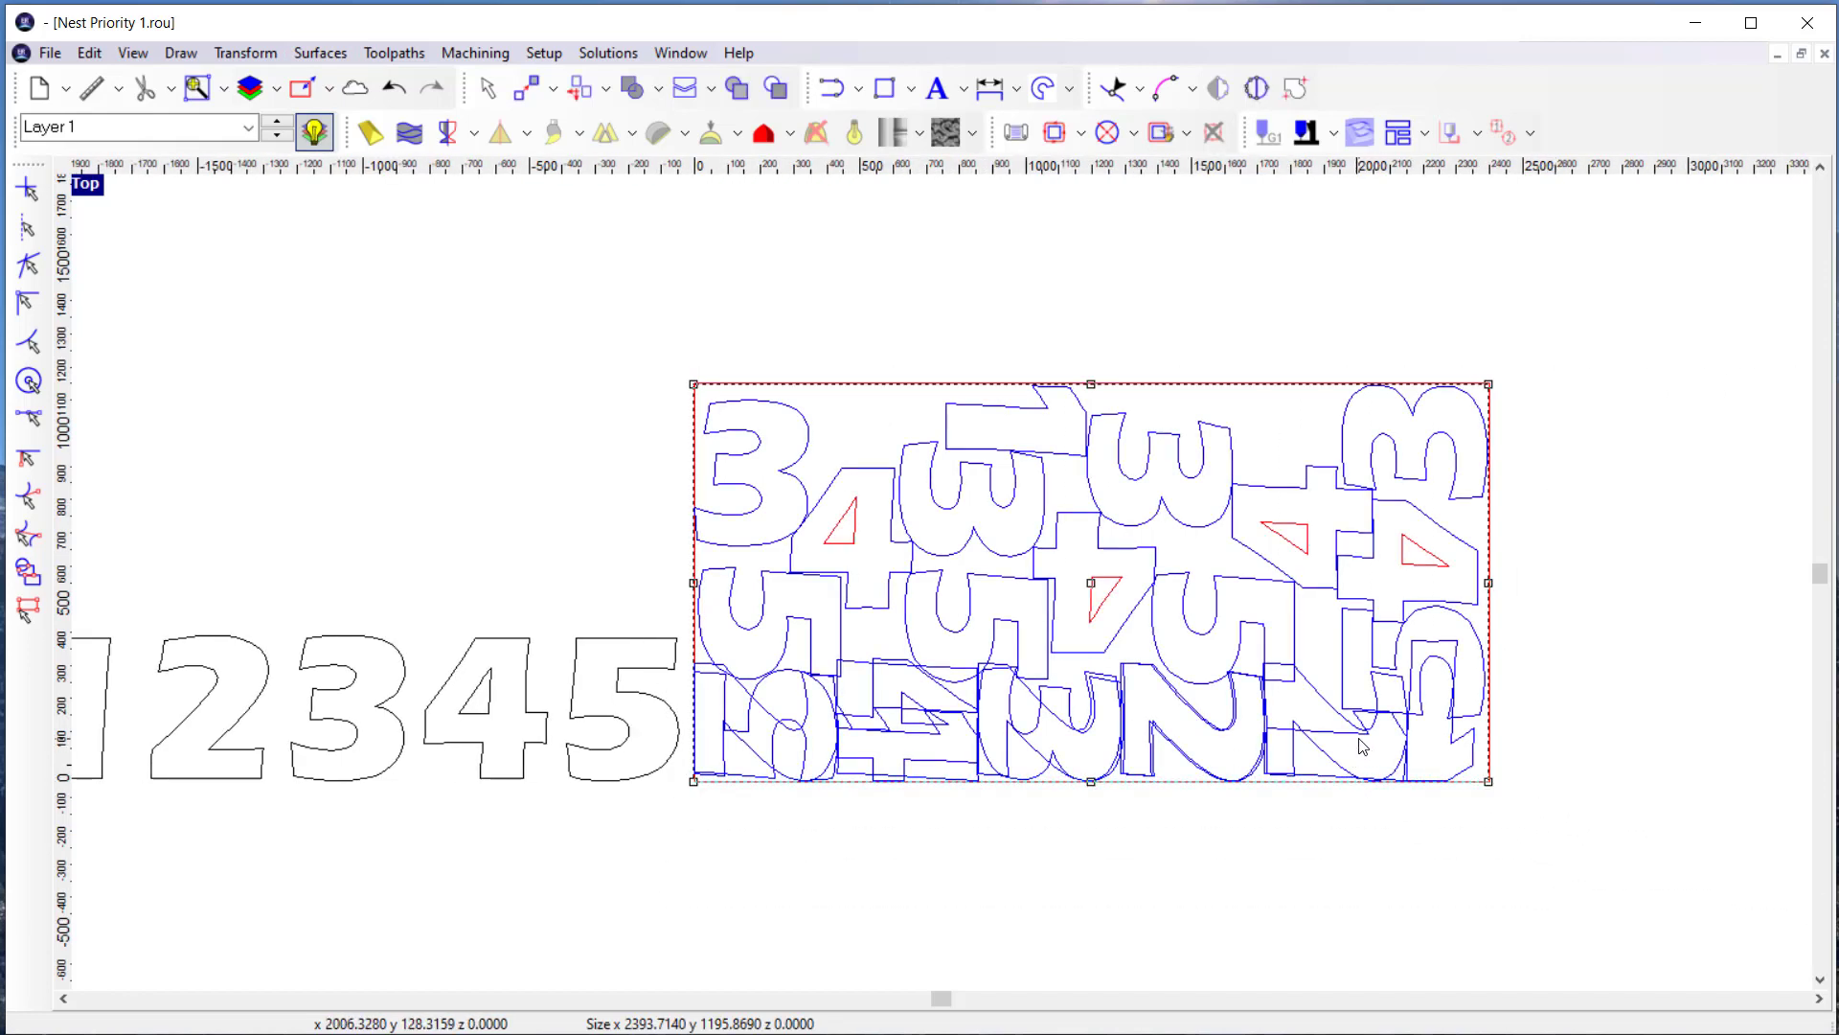
key(Delete)
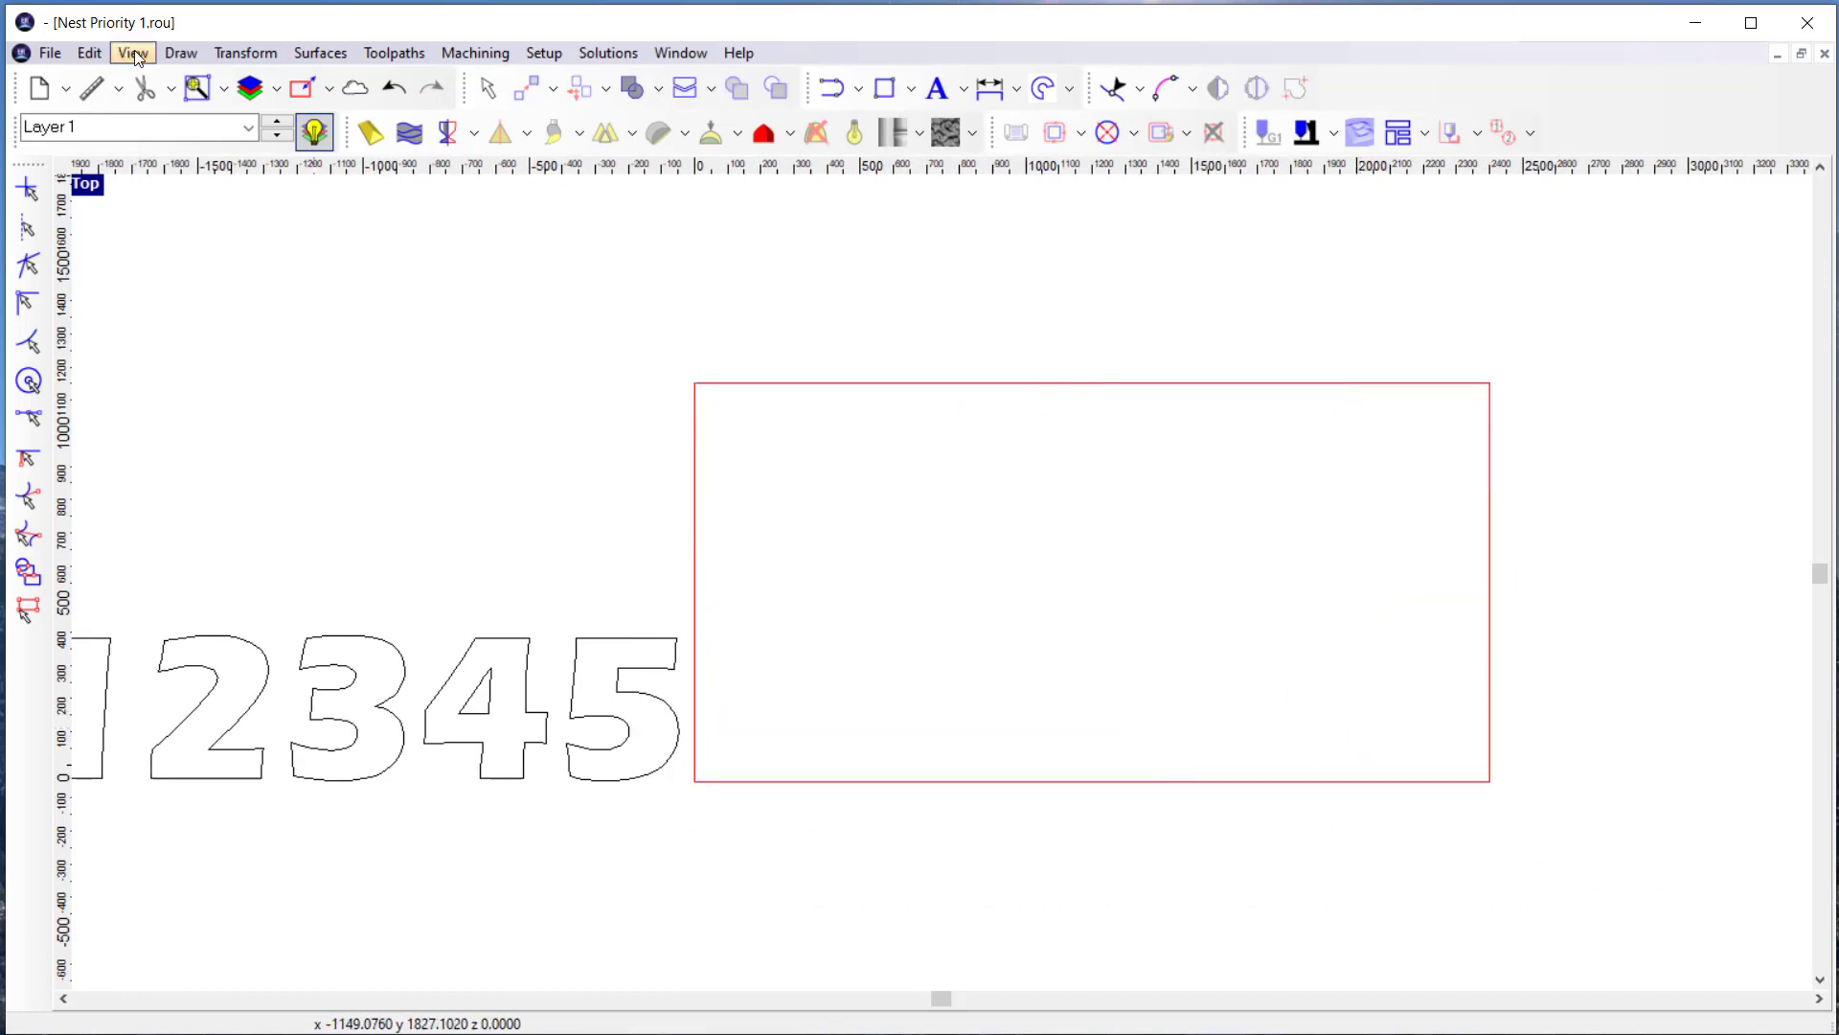
click(249, 88)
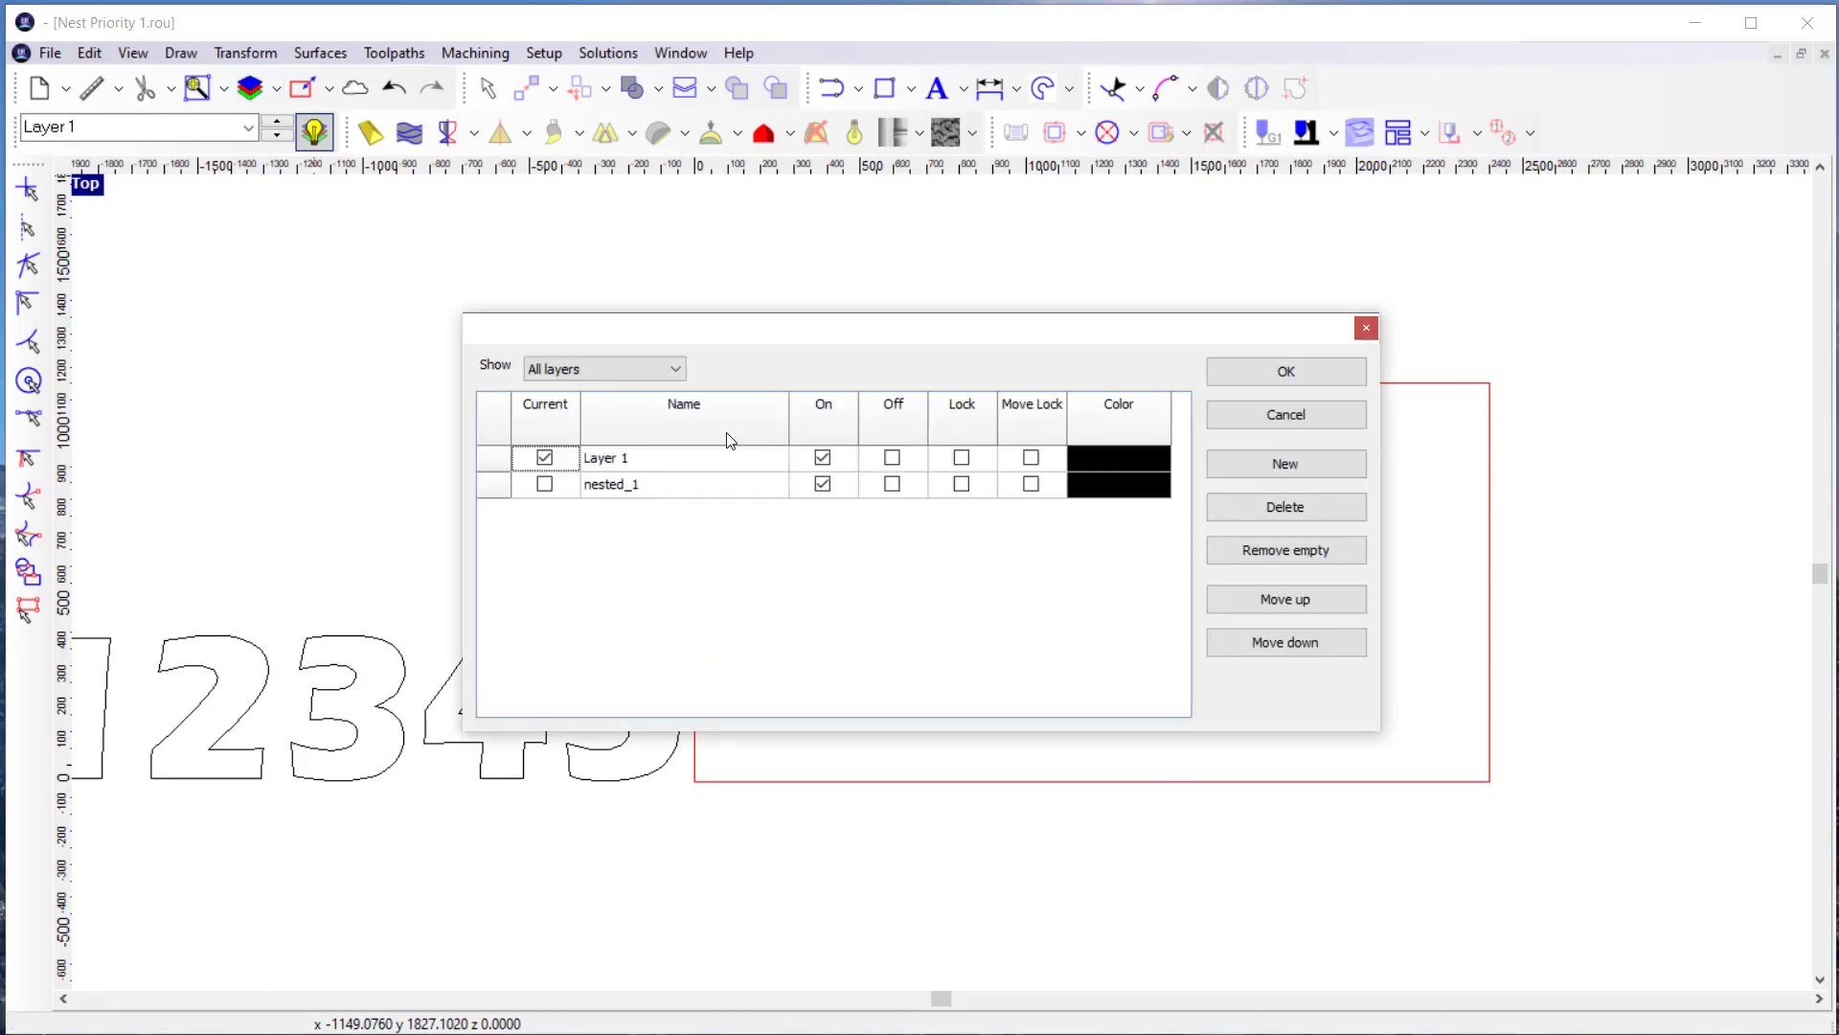
click(1269, 553)
click(922, 505)
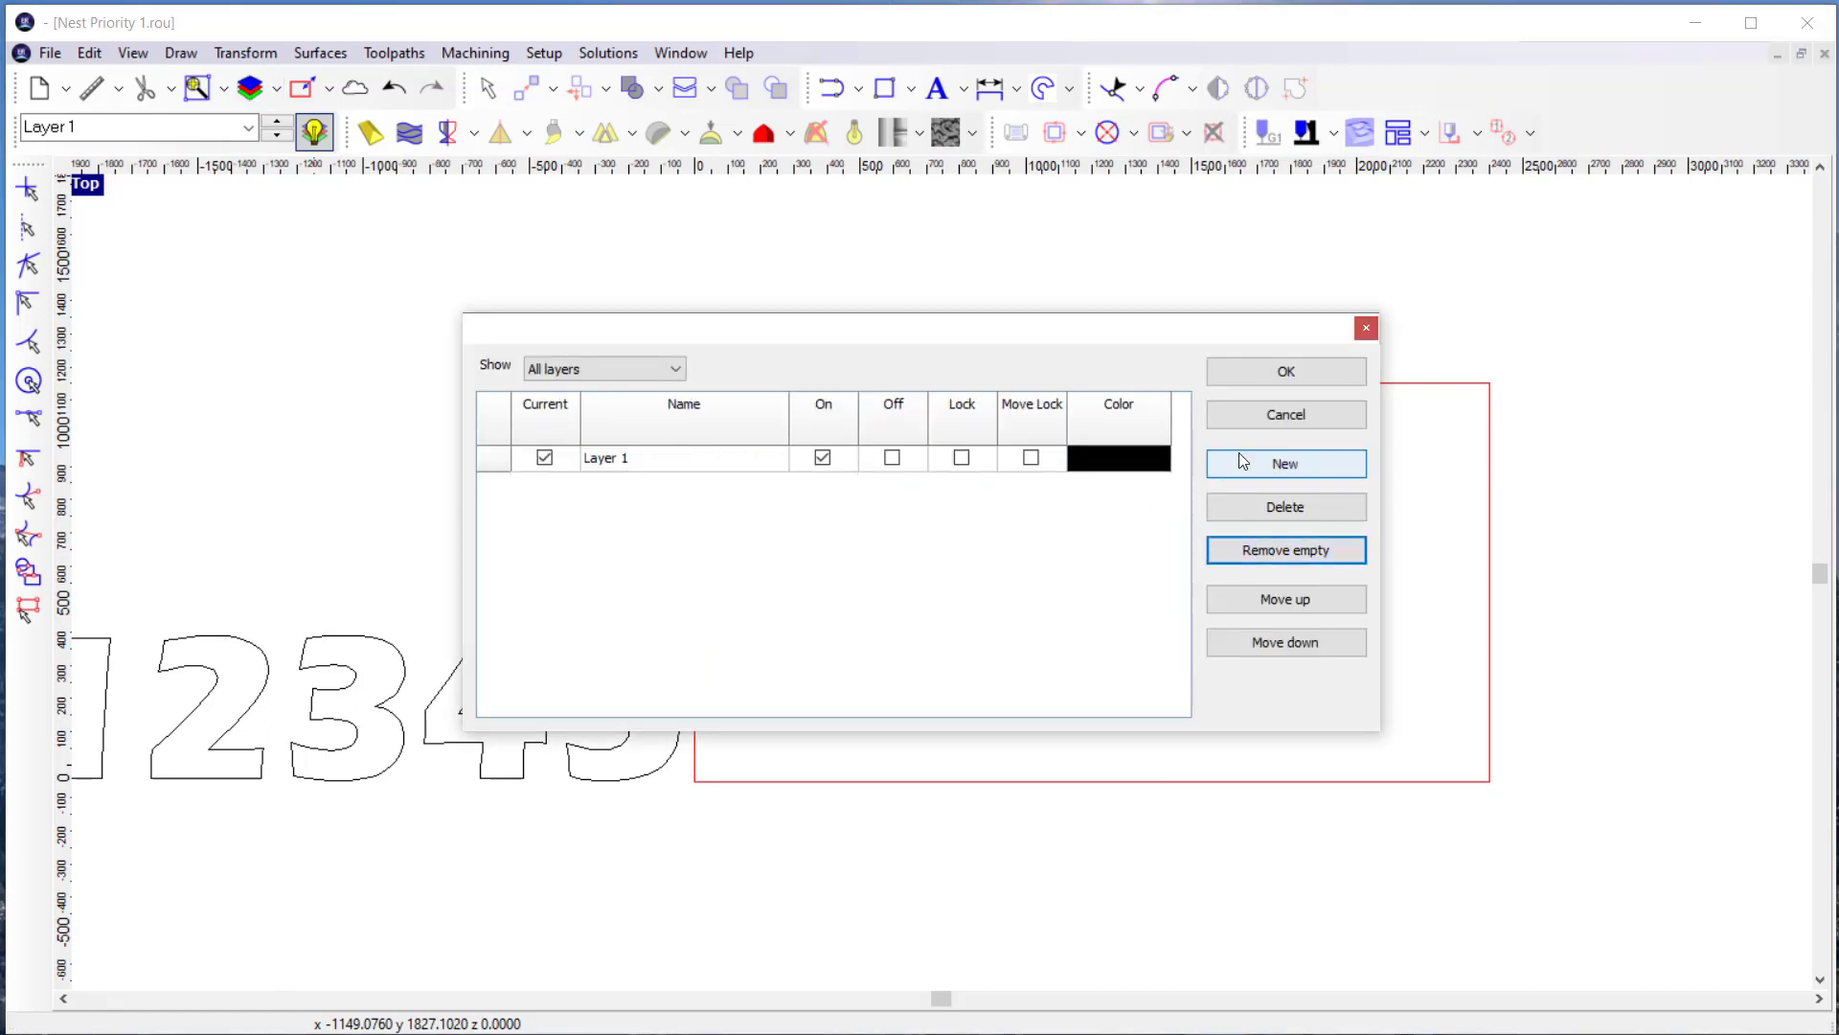
click(1247, 372)
scroll(1309, 634, down, 1)
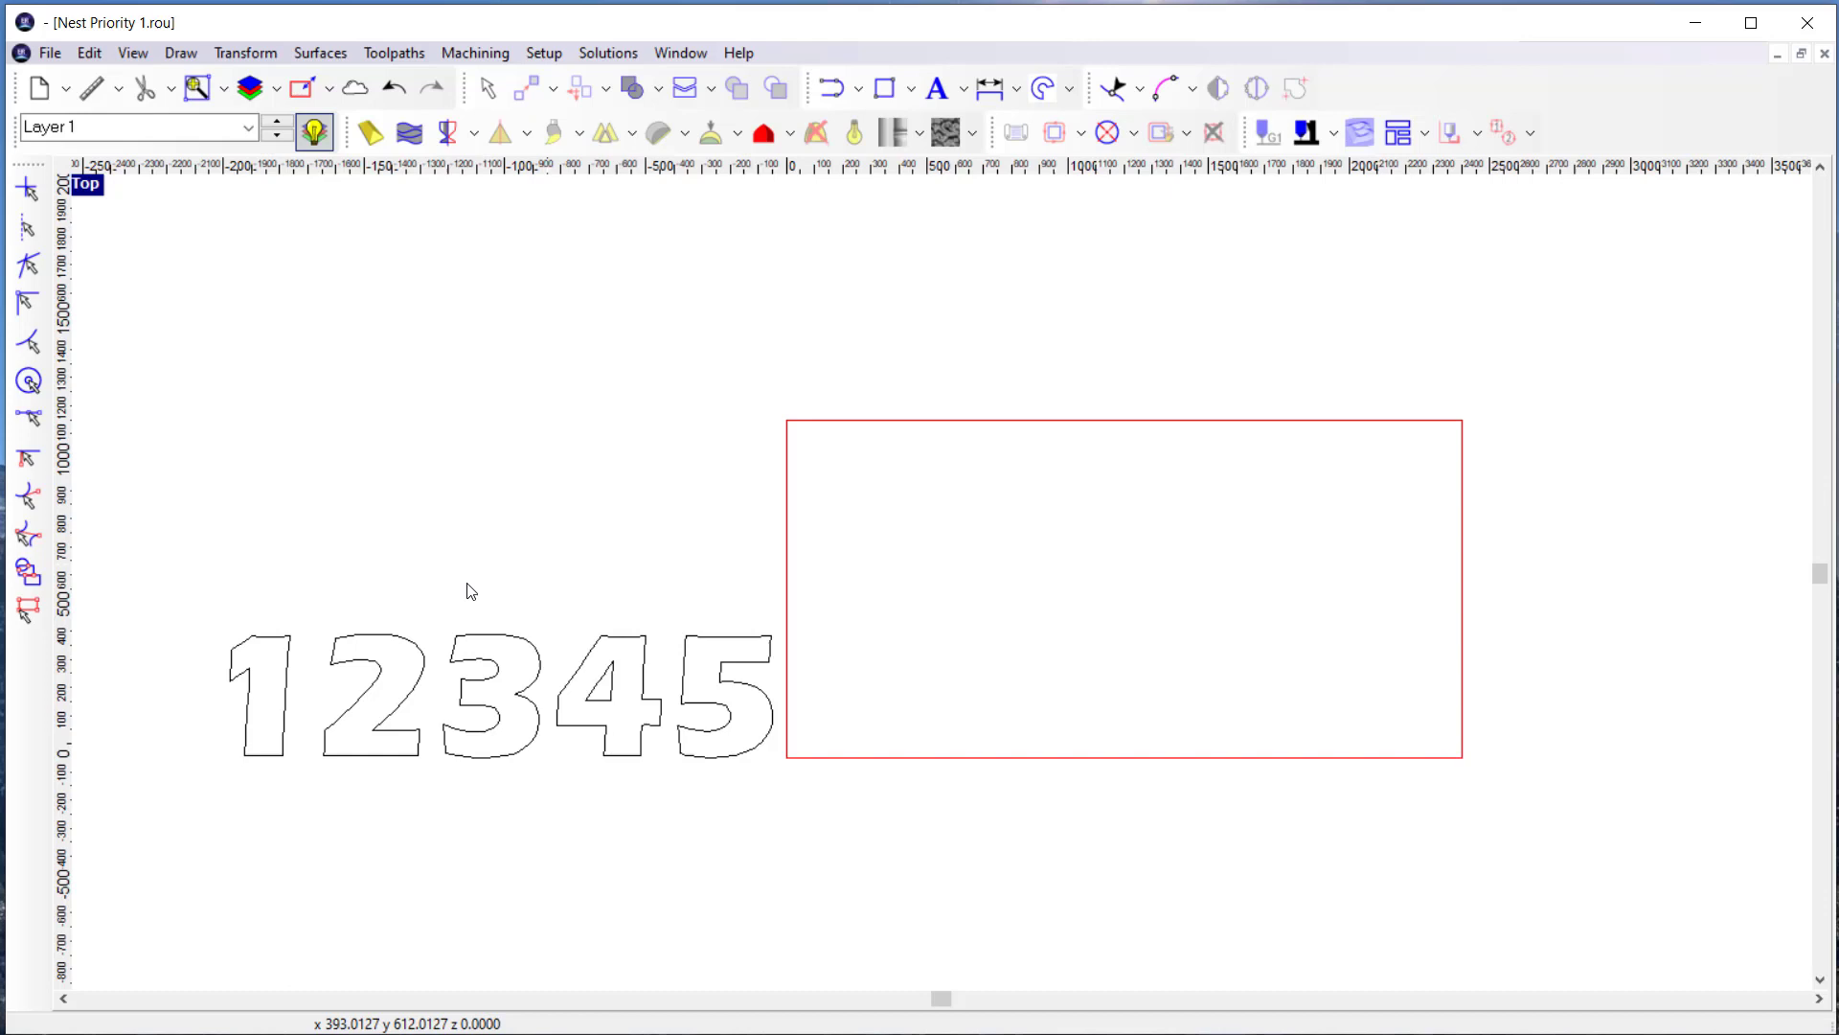
Reselect the 12345 outlines, open Nest selected objects, and set quantity 5, starting with the digit 1
drag(201, 589, 795, 795)
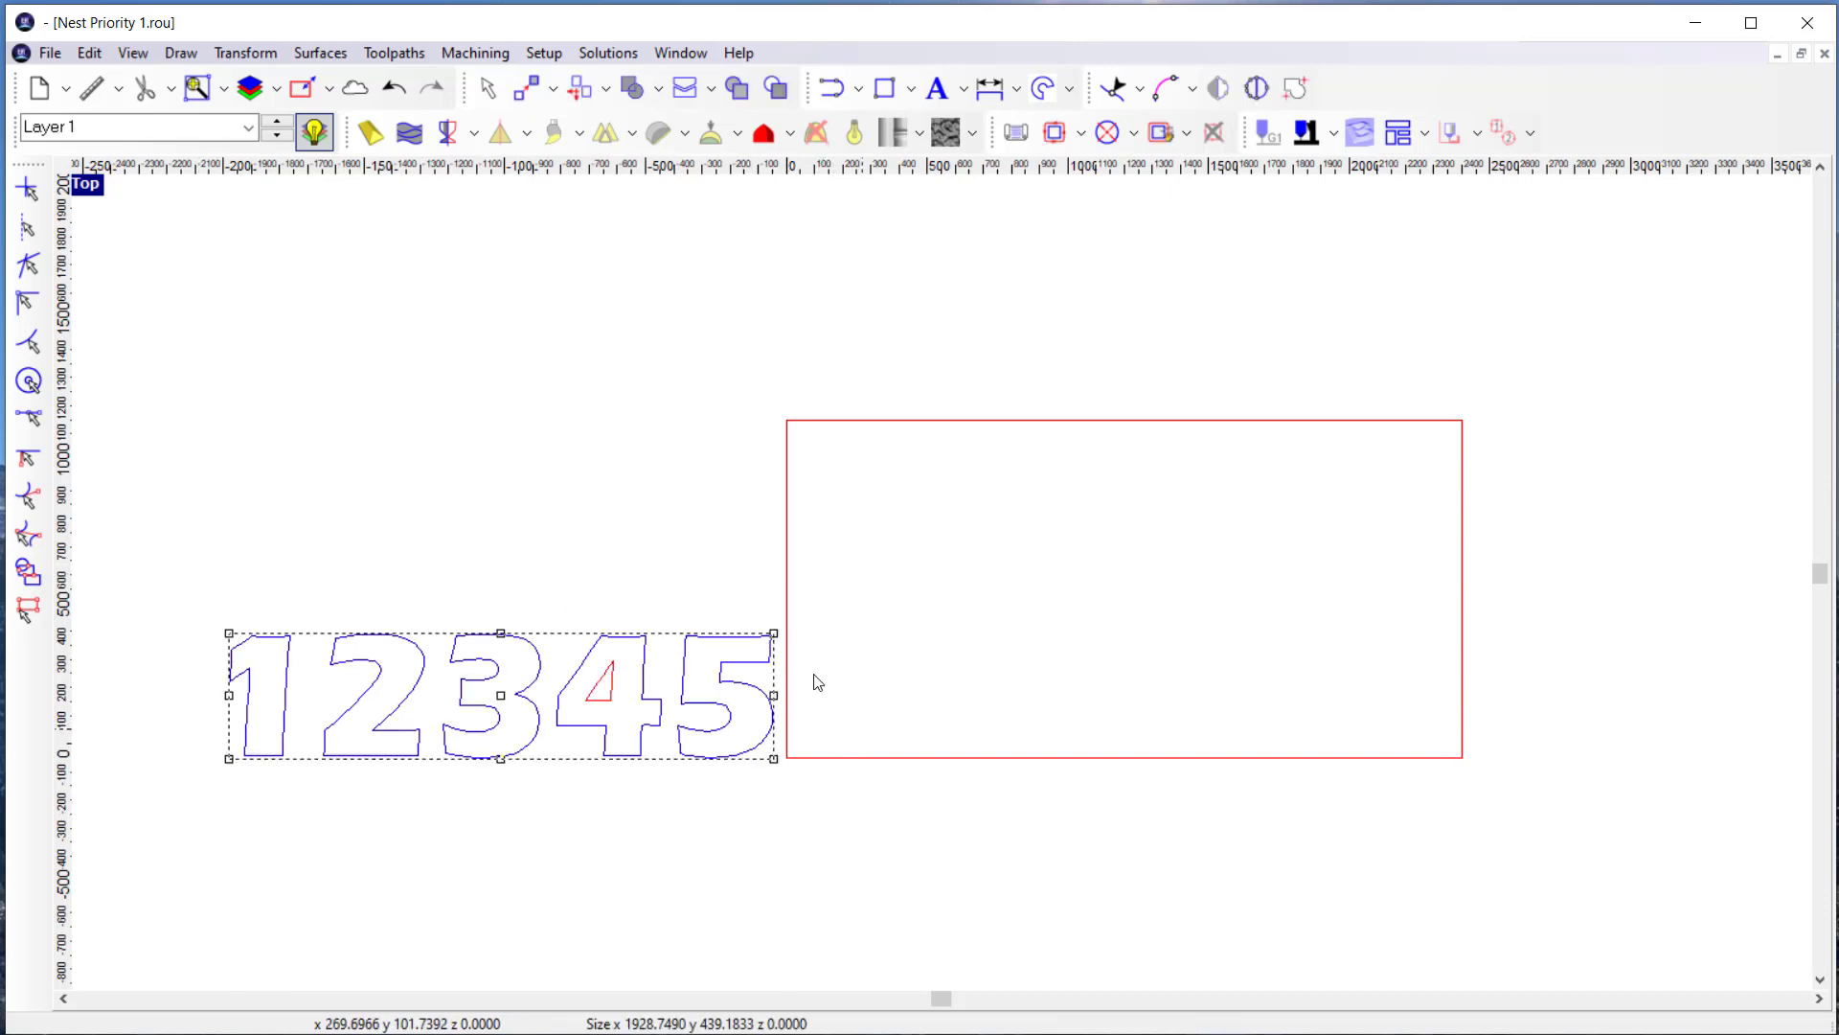
click(684, 88)
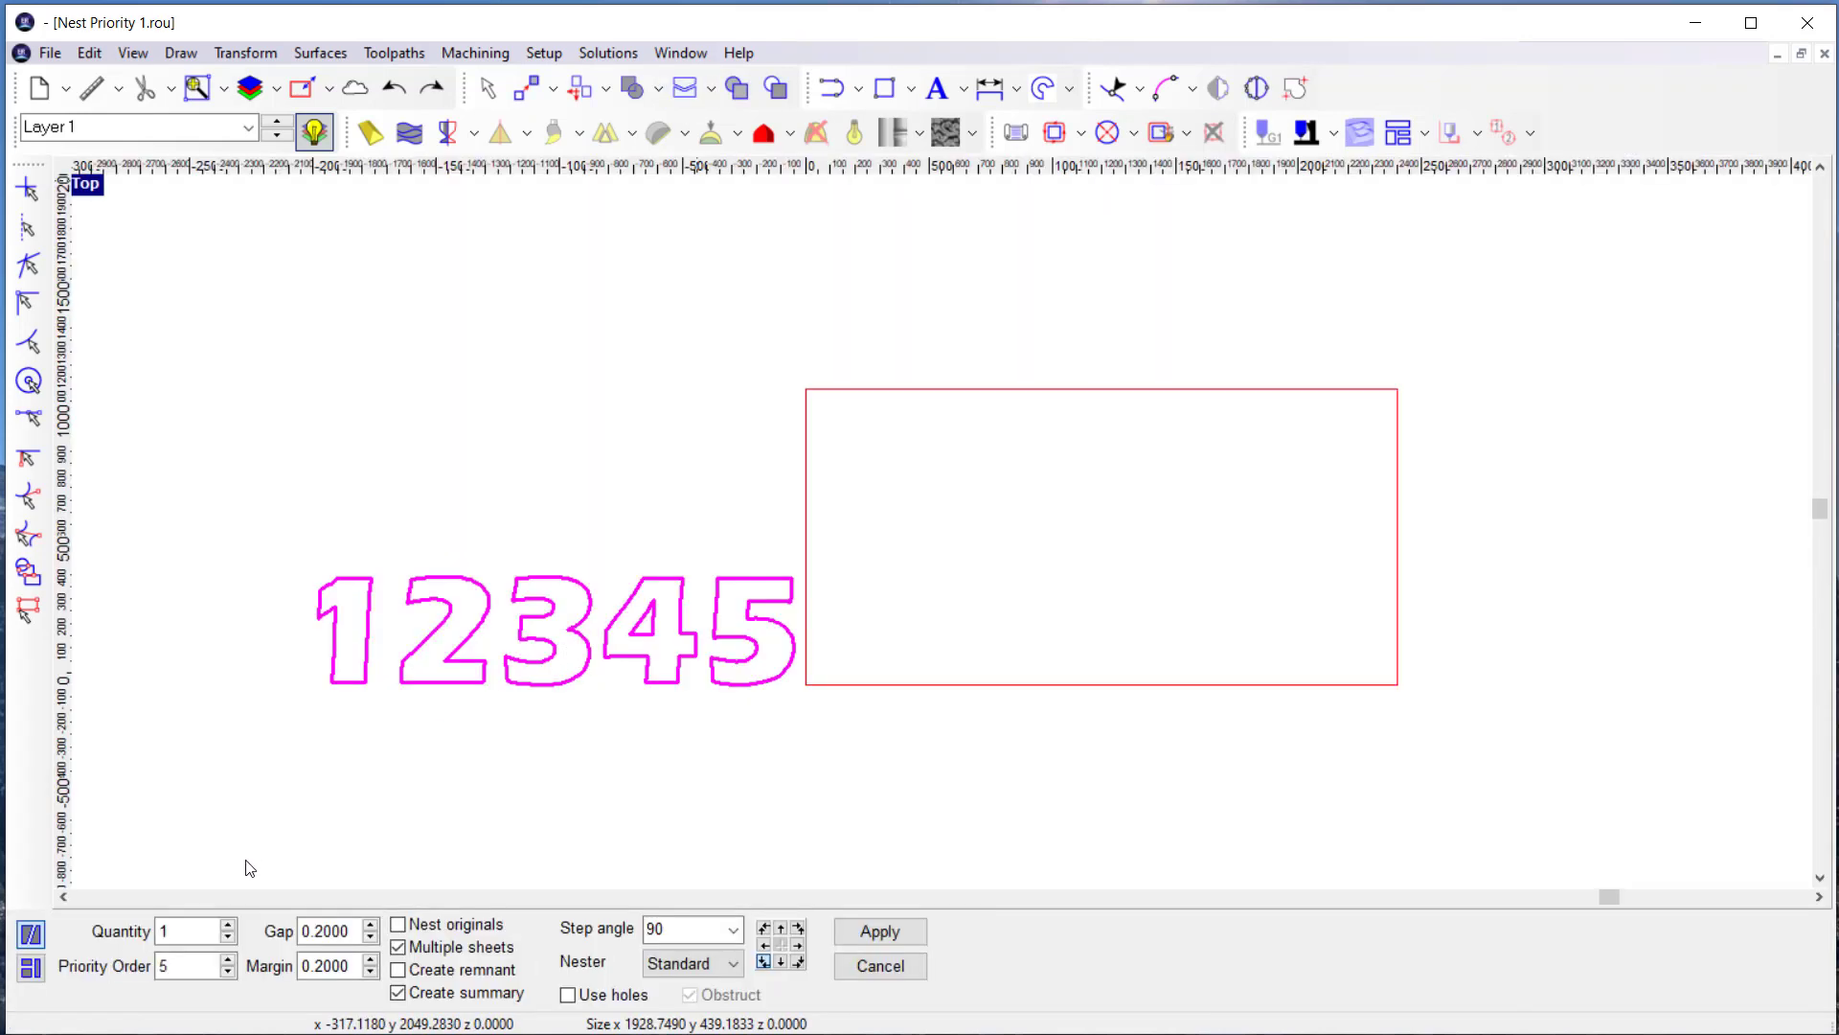
click(229, 926)
click(355, 690)
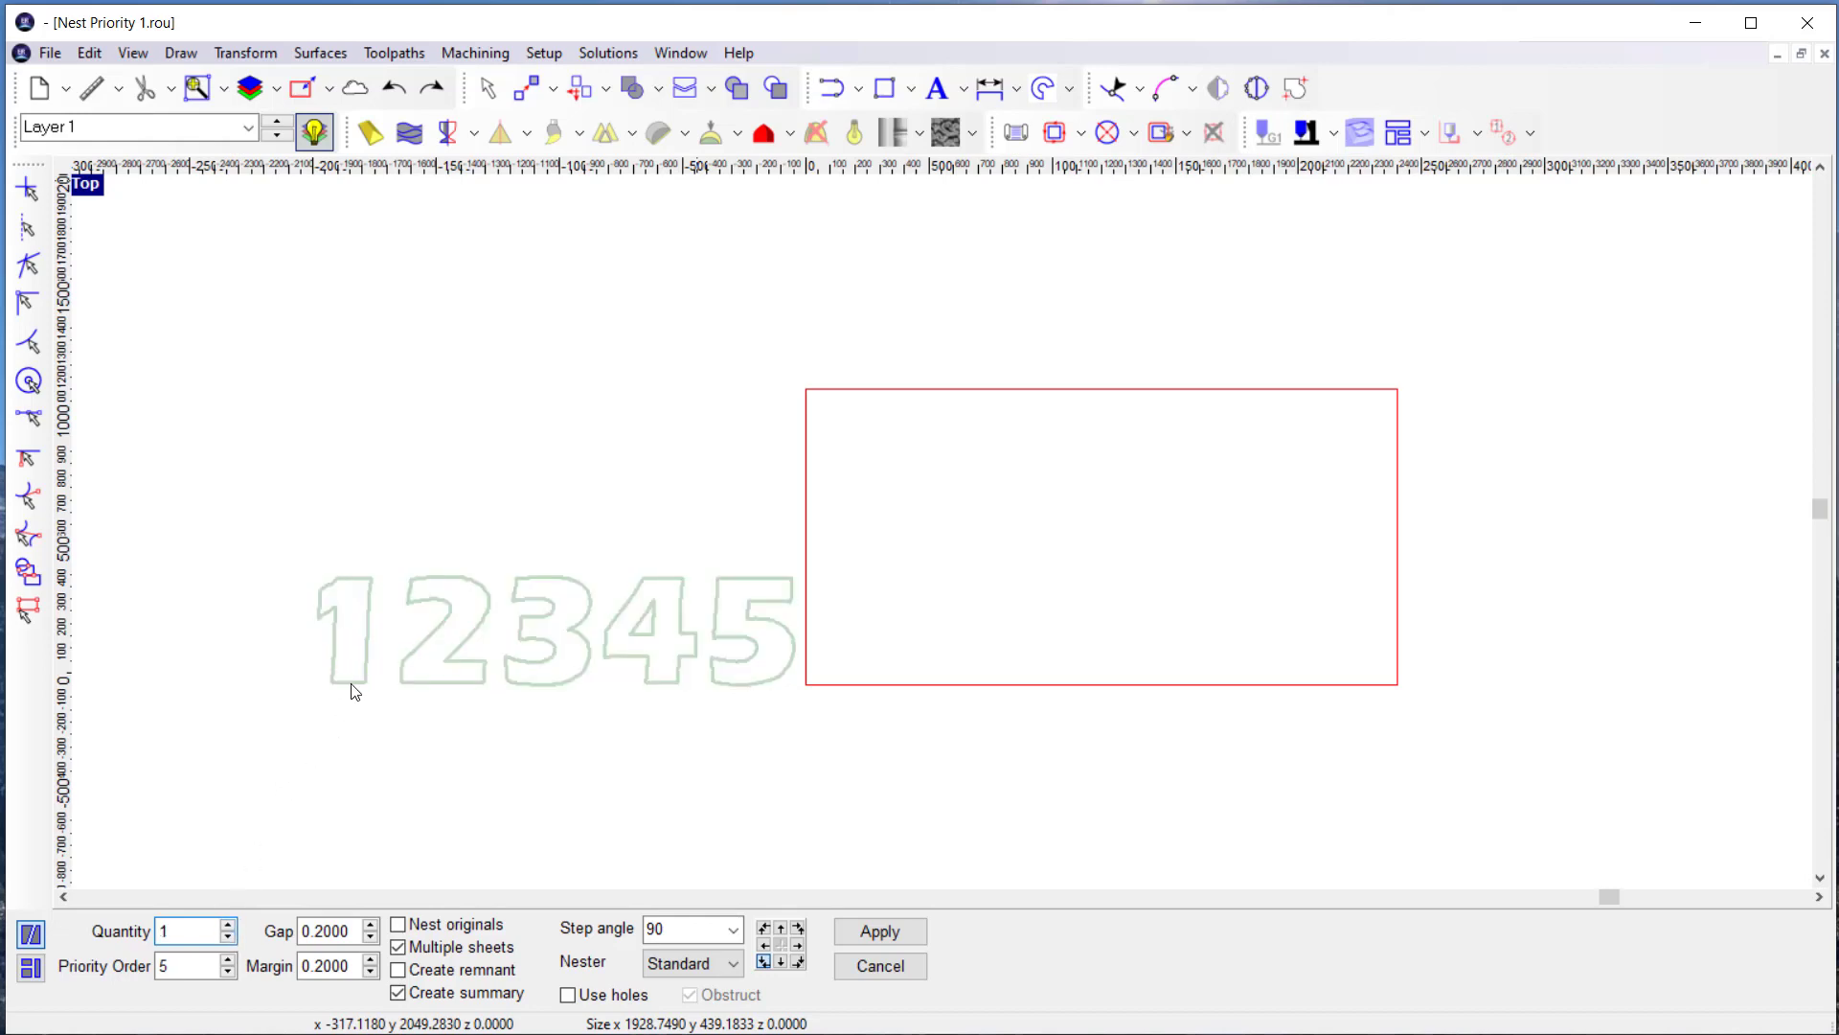
click(356, 684)
Give digits 2, 3, 4 and 5 their own priority orders, lowering the 3's to 3
click(417, 682)
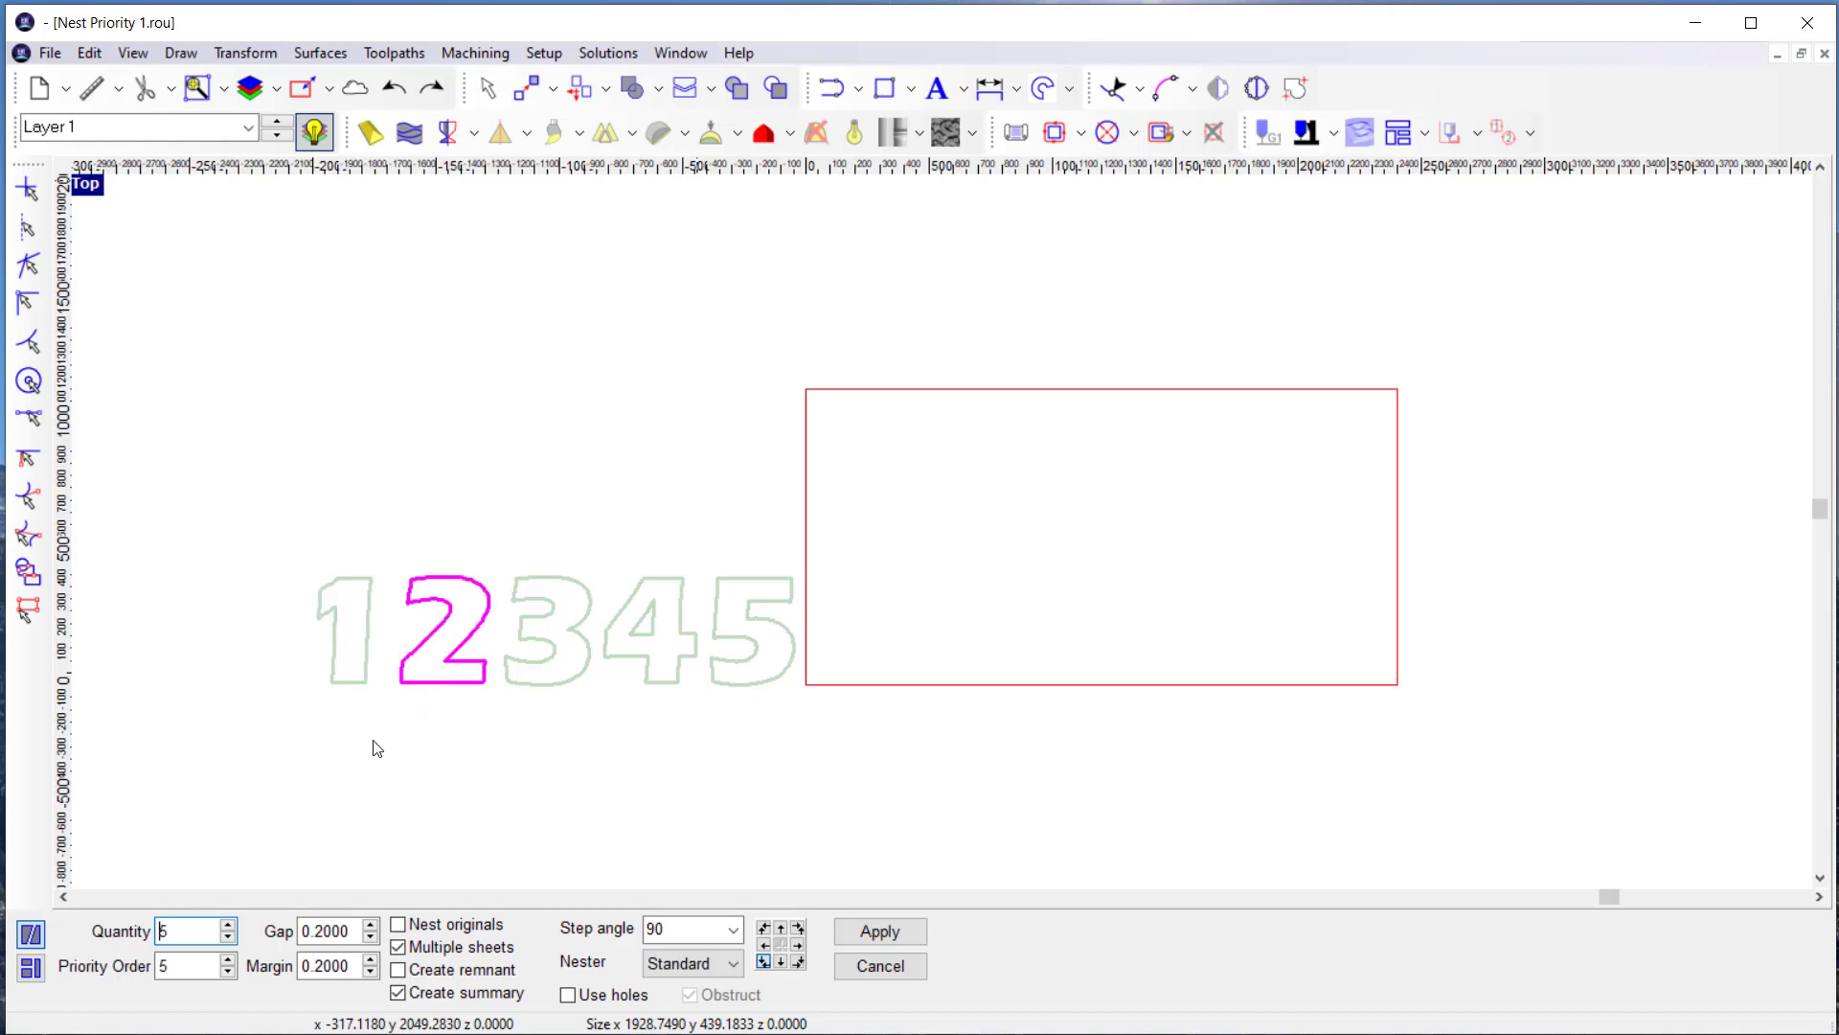
click(230, 974)
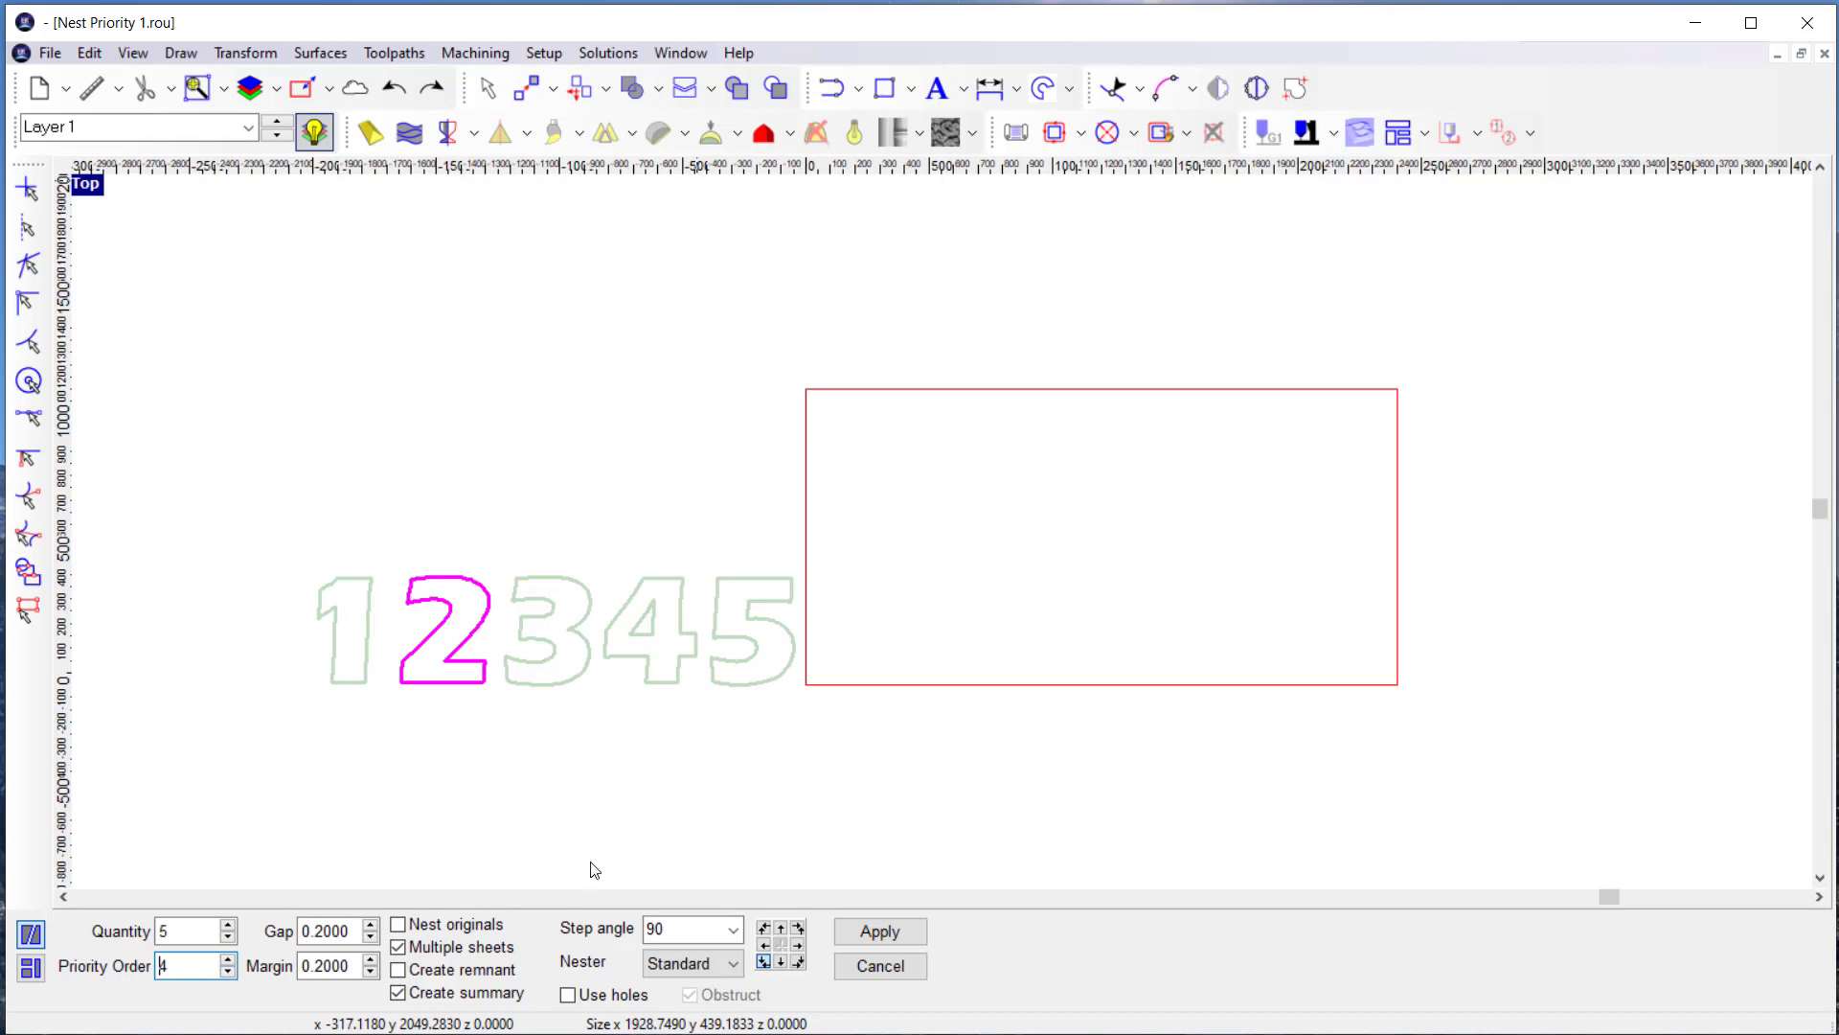
click(543, 692)
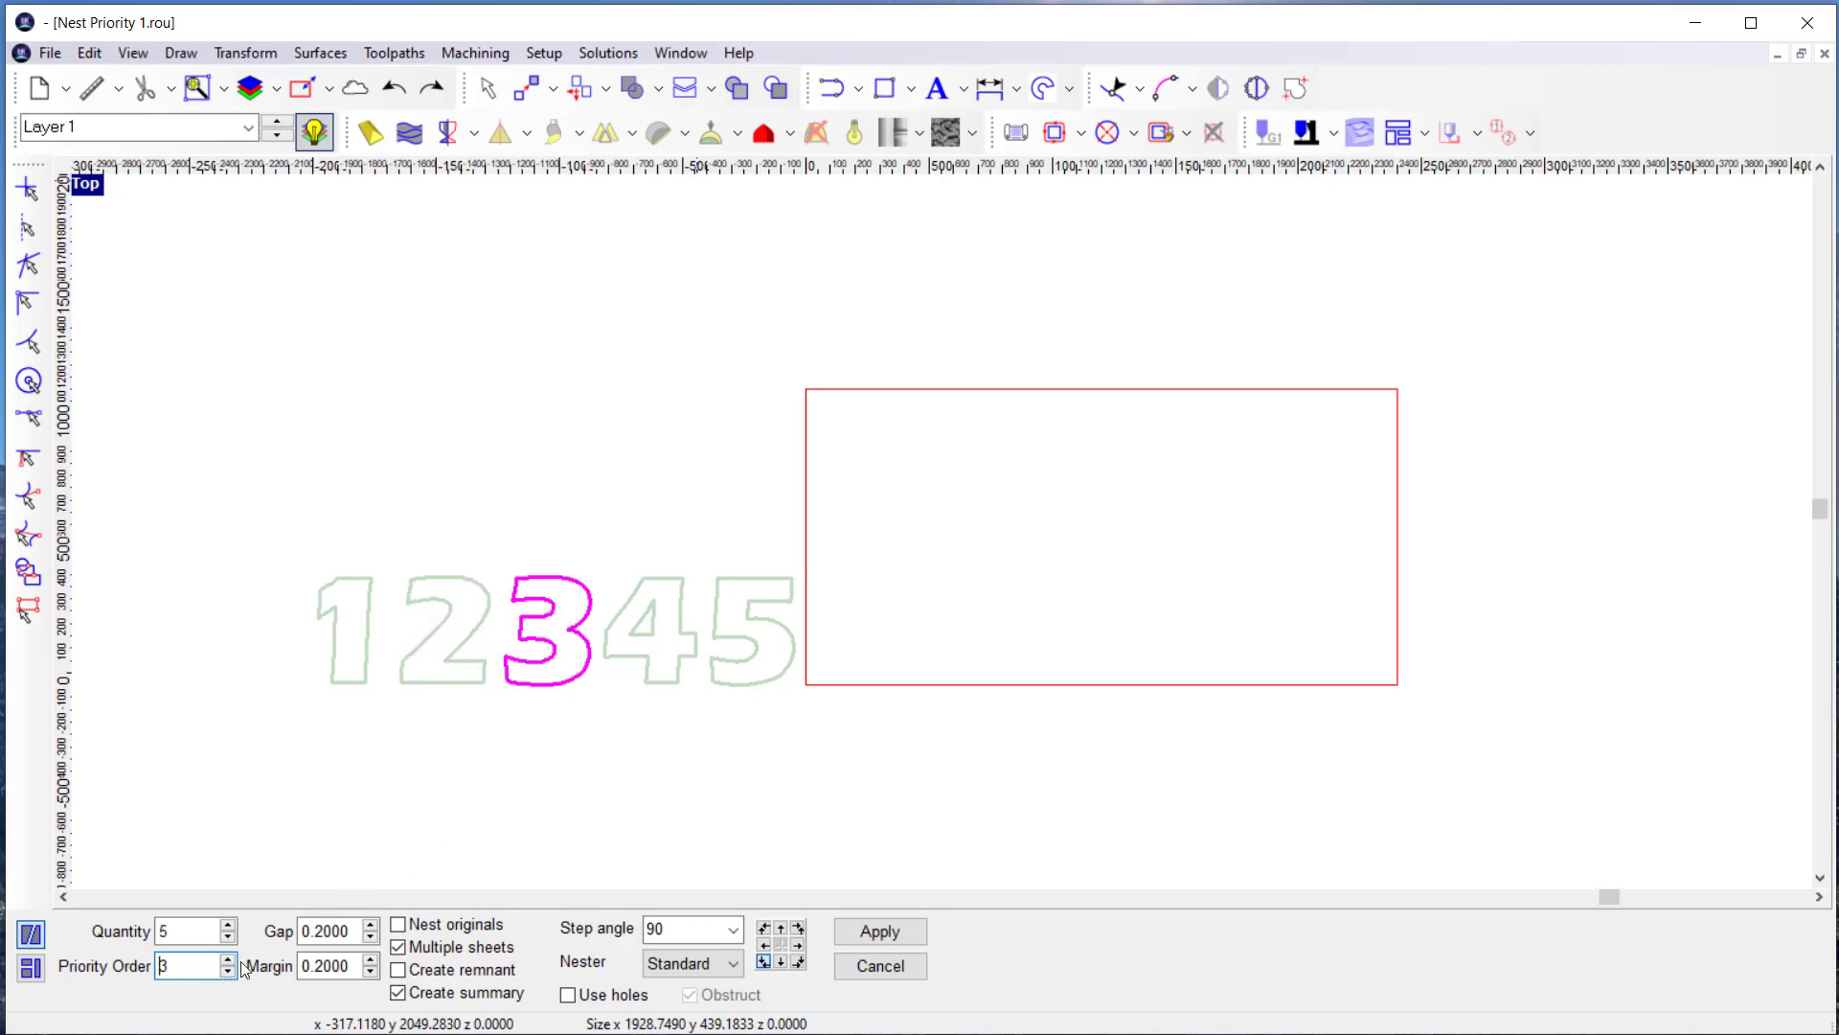
click(229, 971)
click(650, 683)
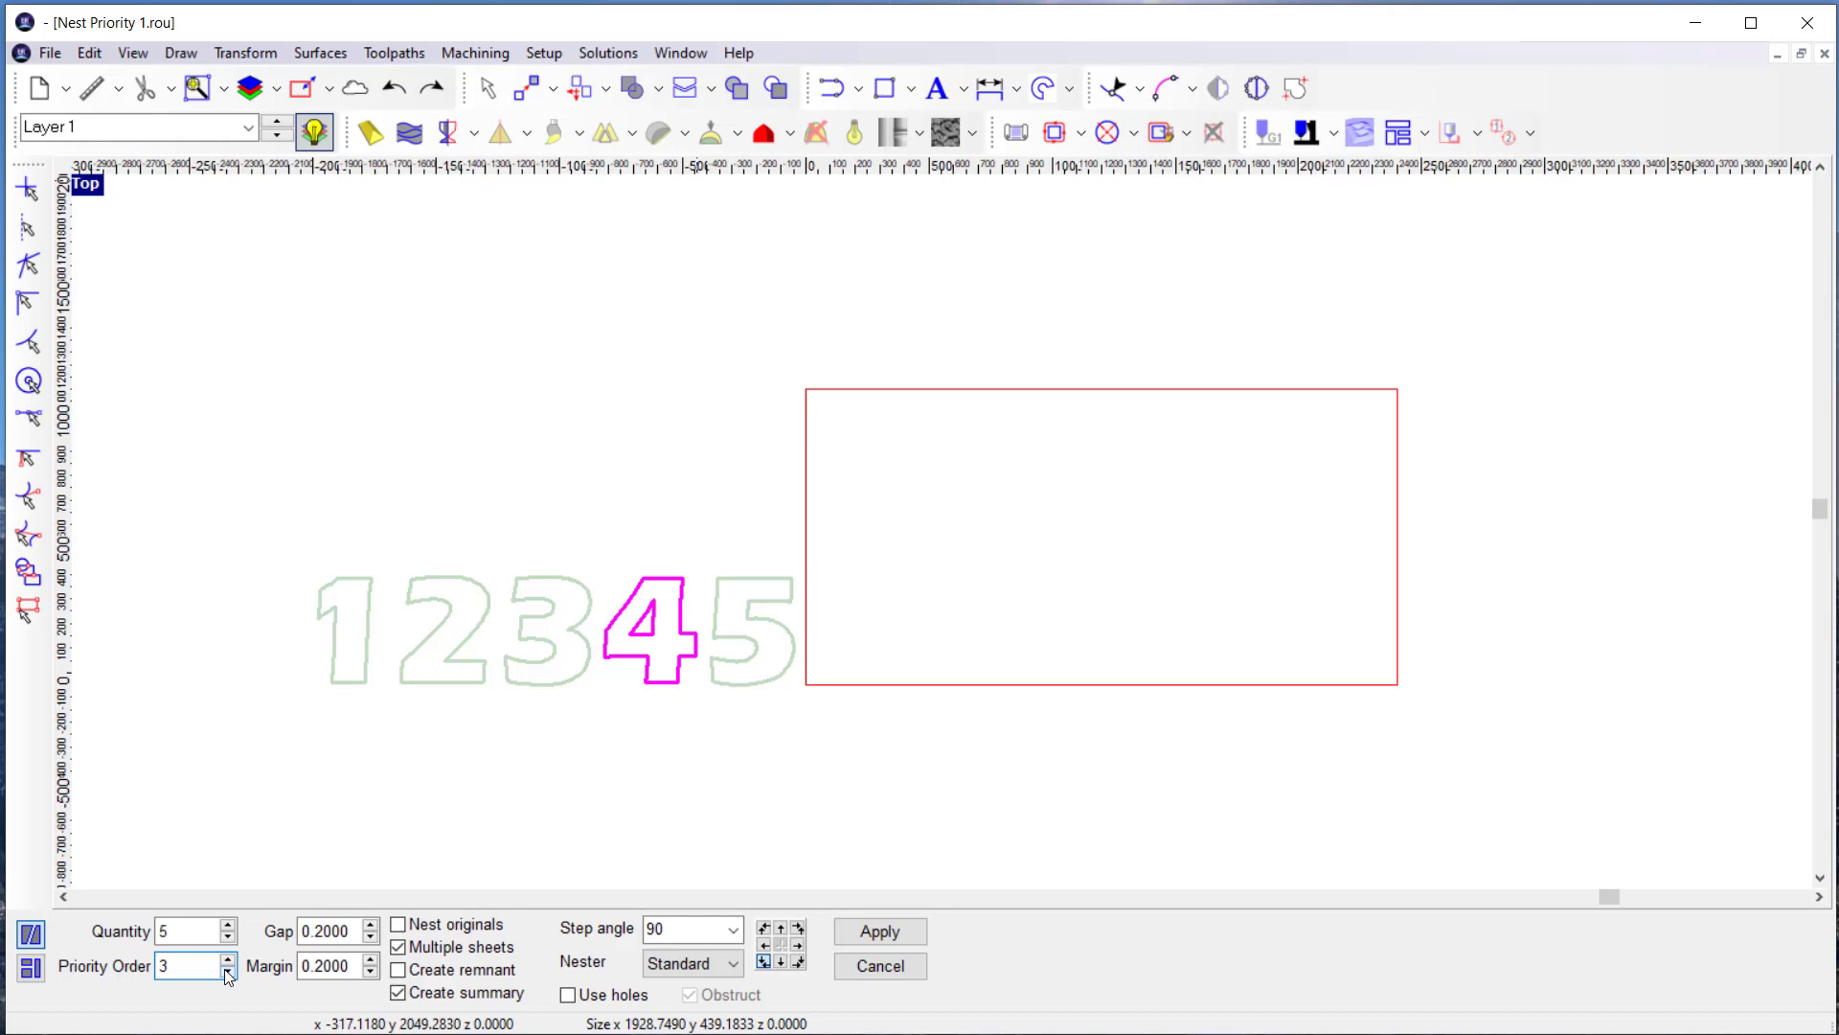
click(745, 684)
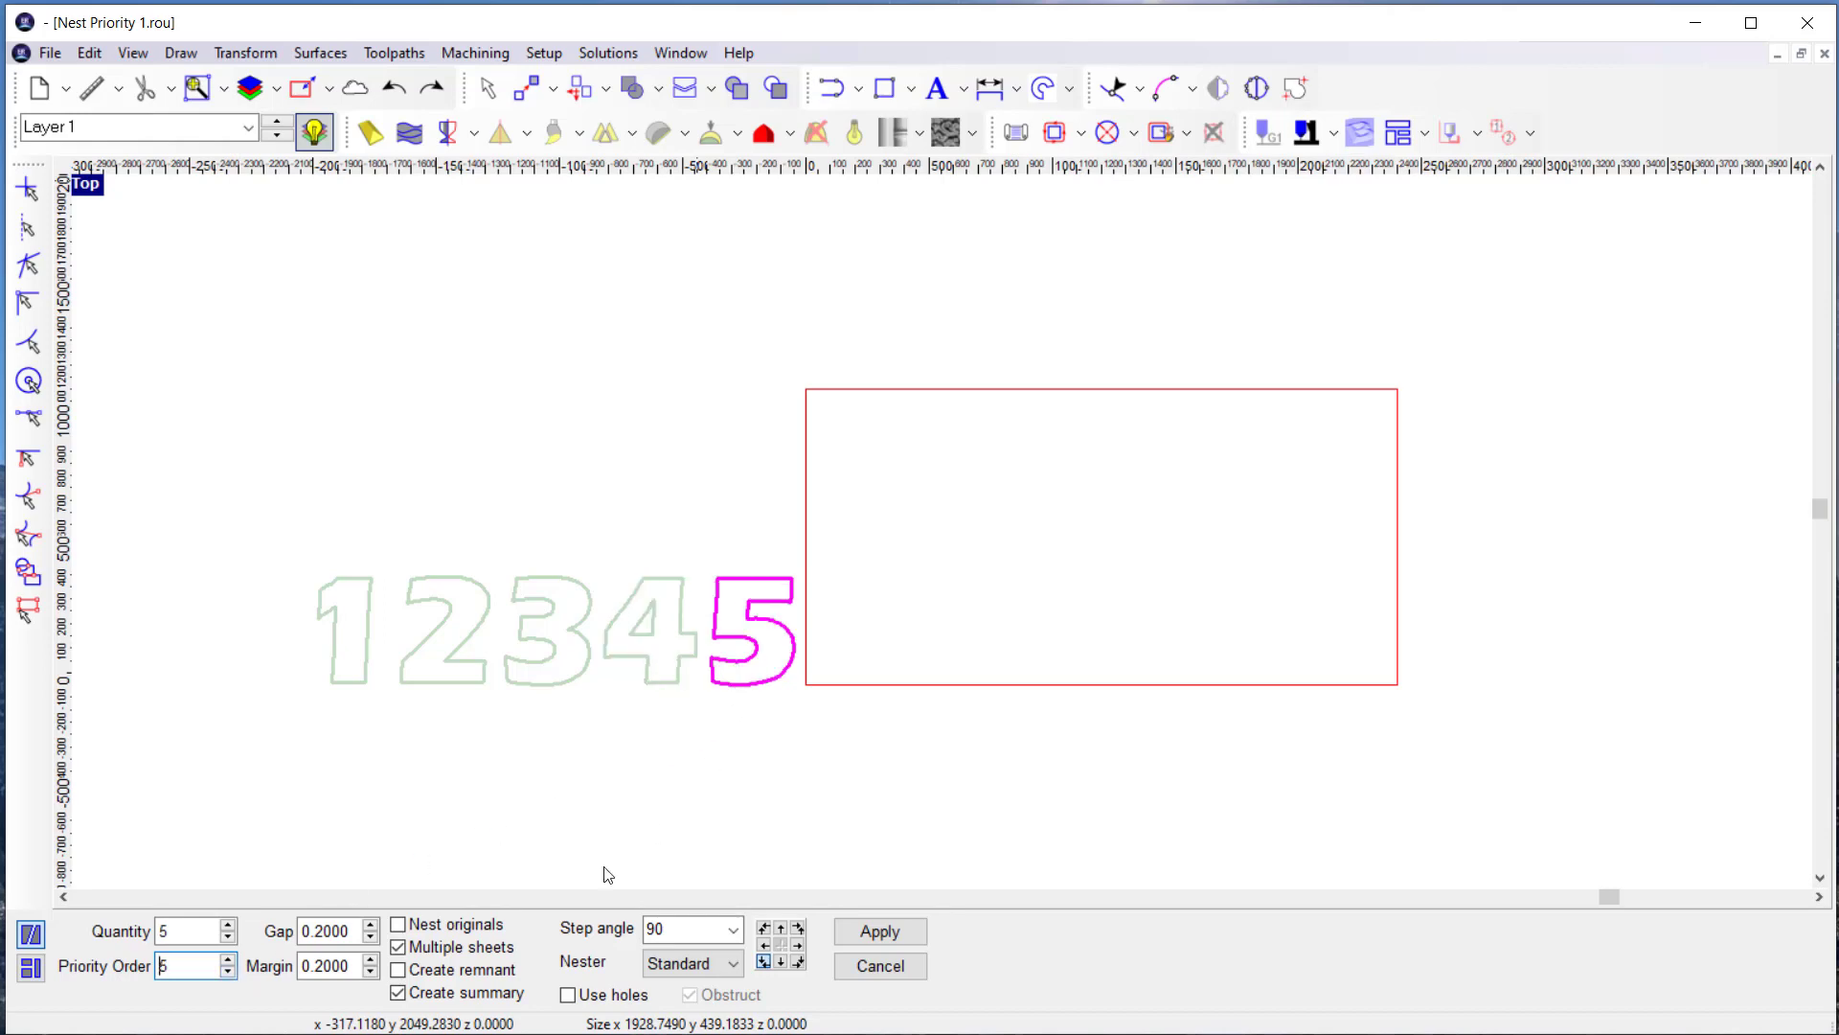
click(228, 971)
click(739, 783)
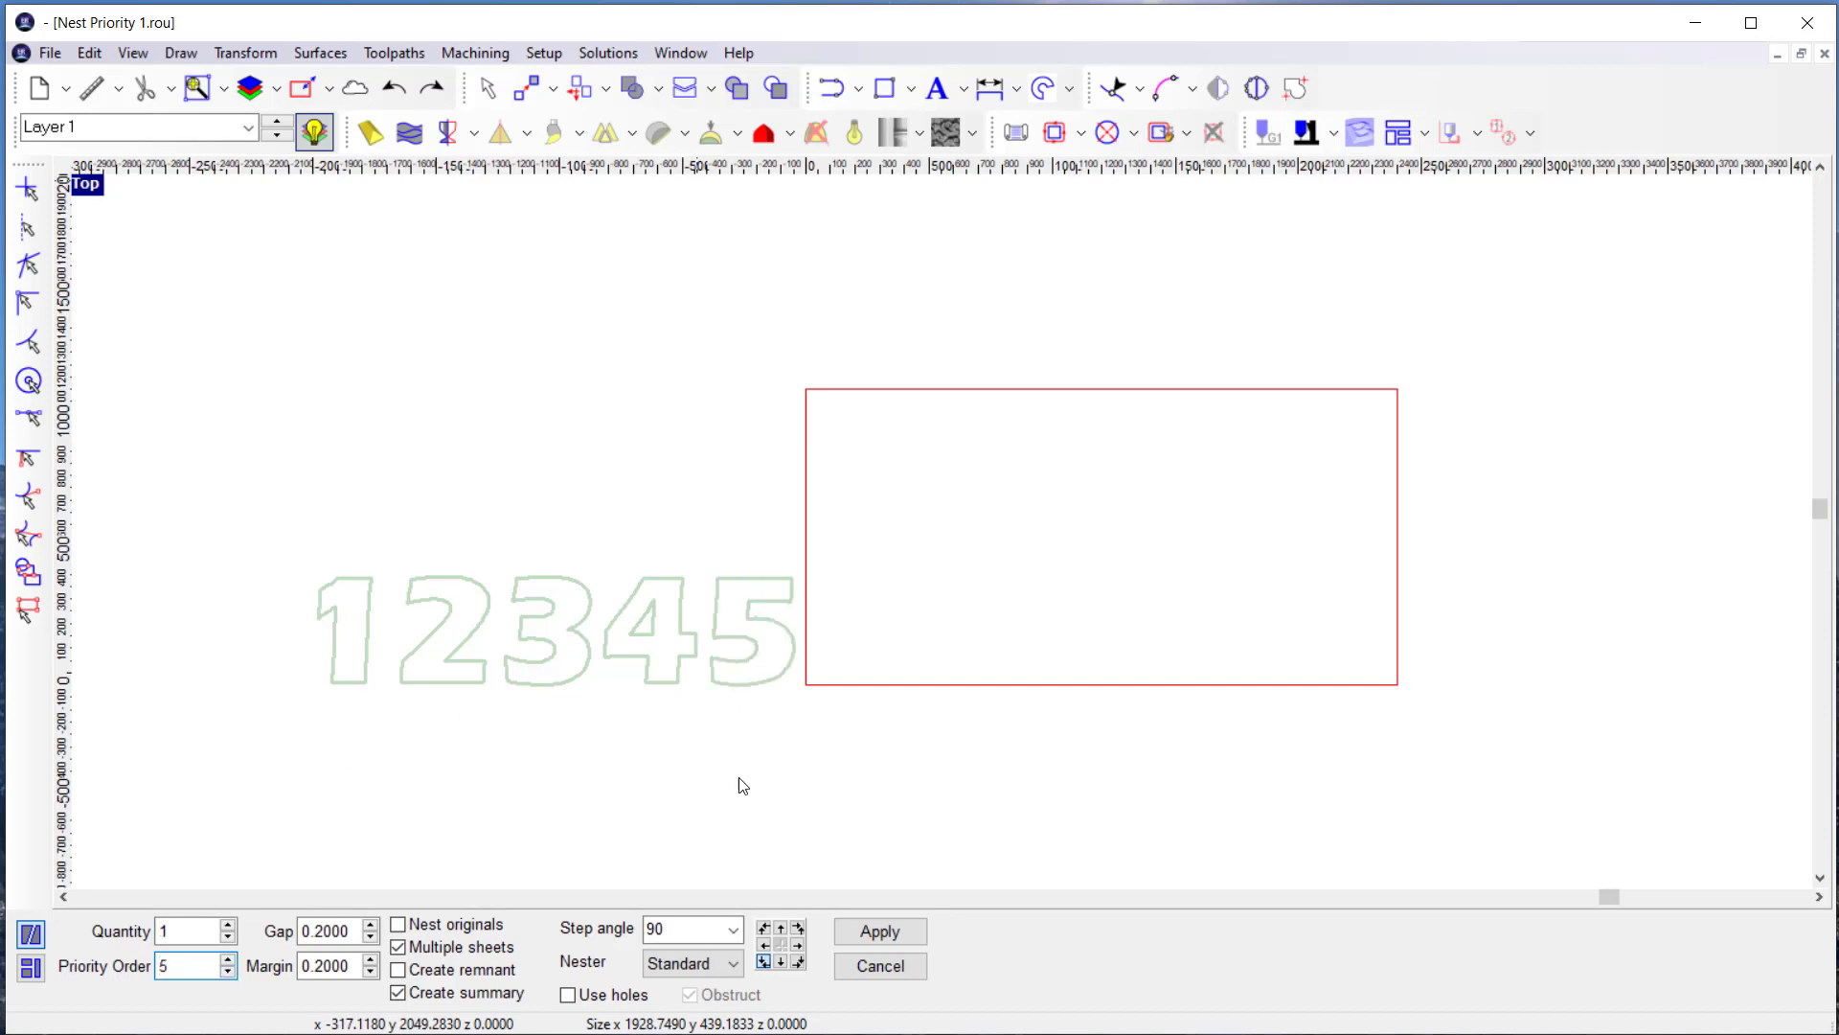
Nest with the per-digit settings, review nested_1, return to Layer 1, and close without saving
click(850, 931)
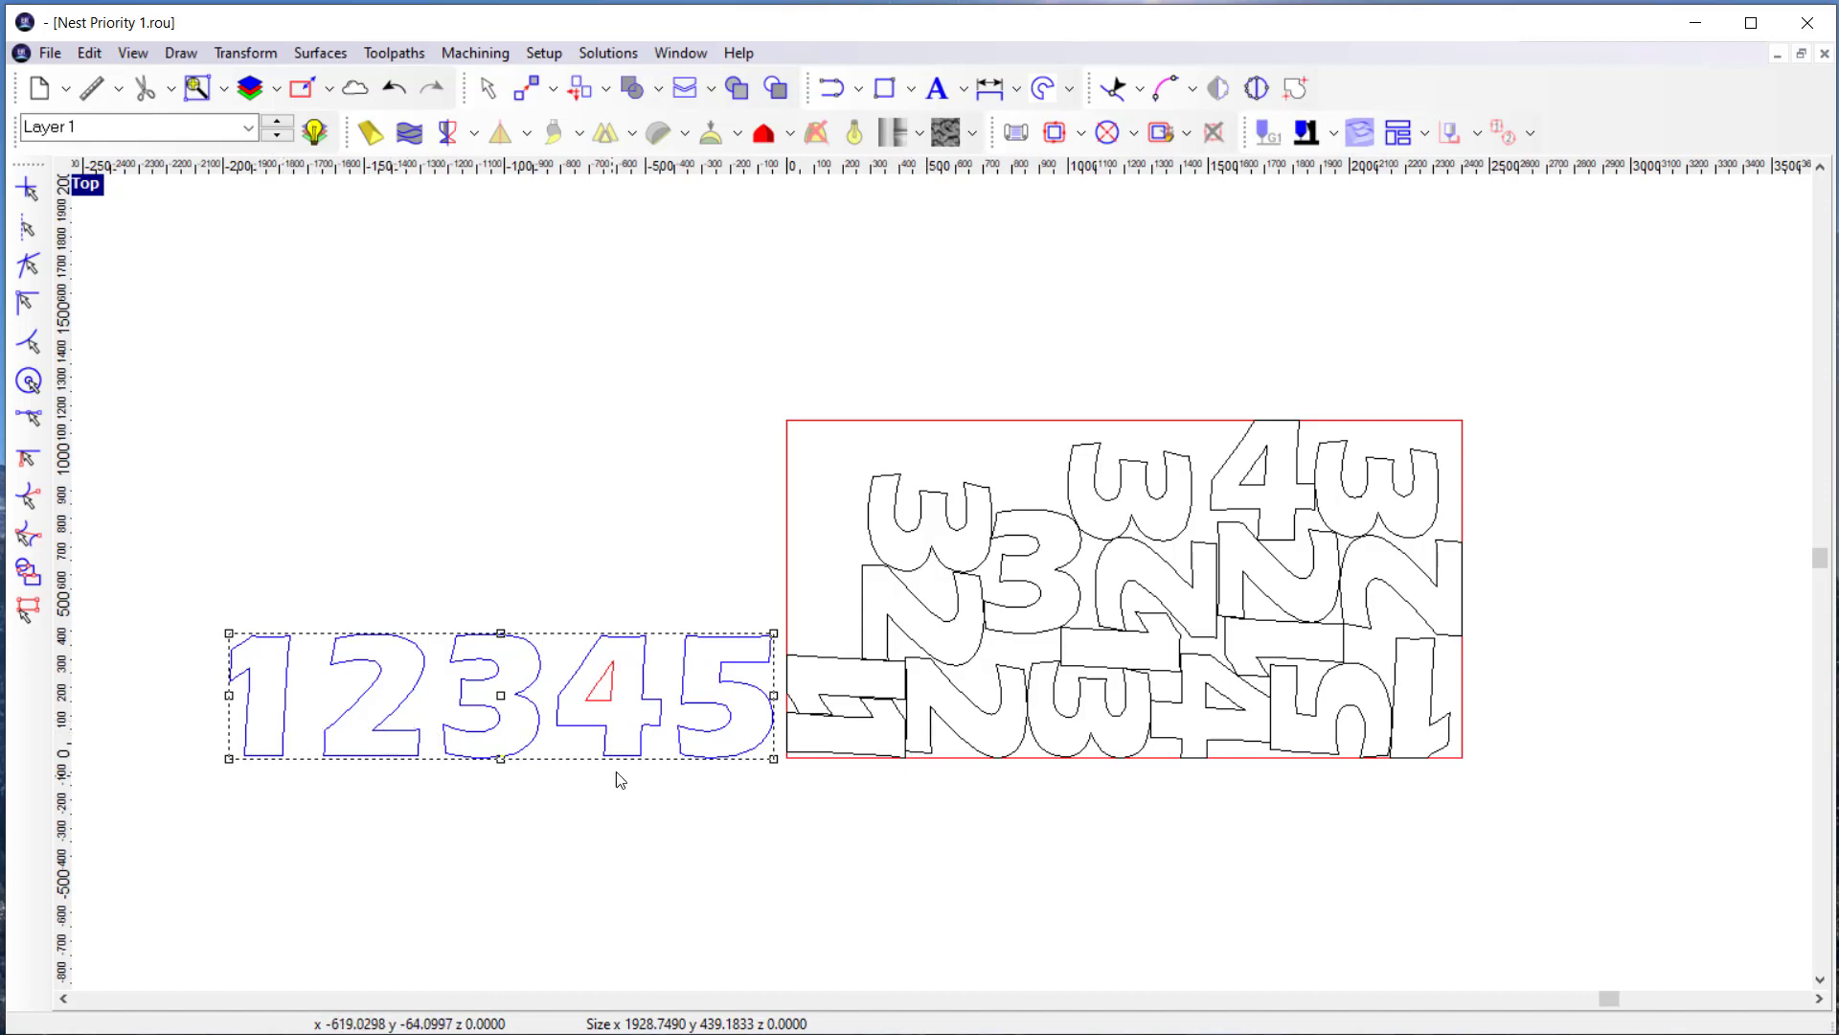
click(276, 135)
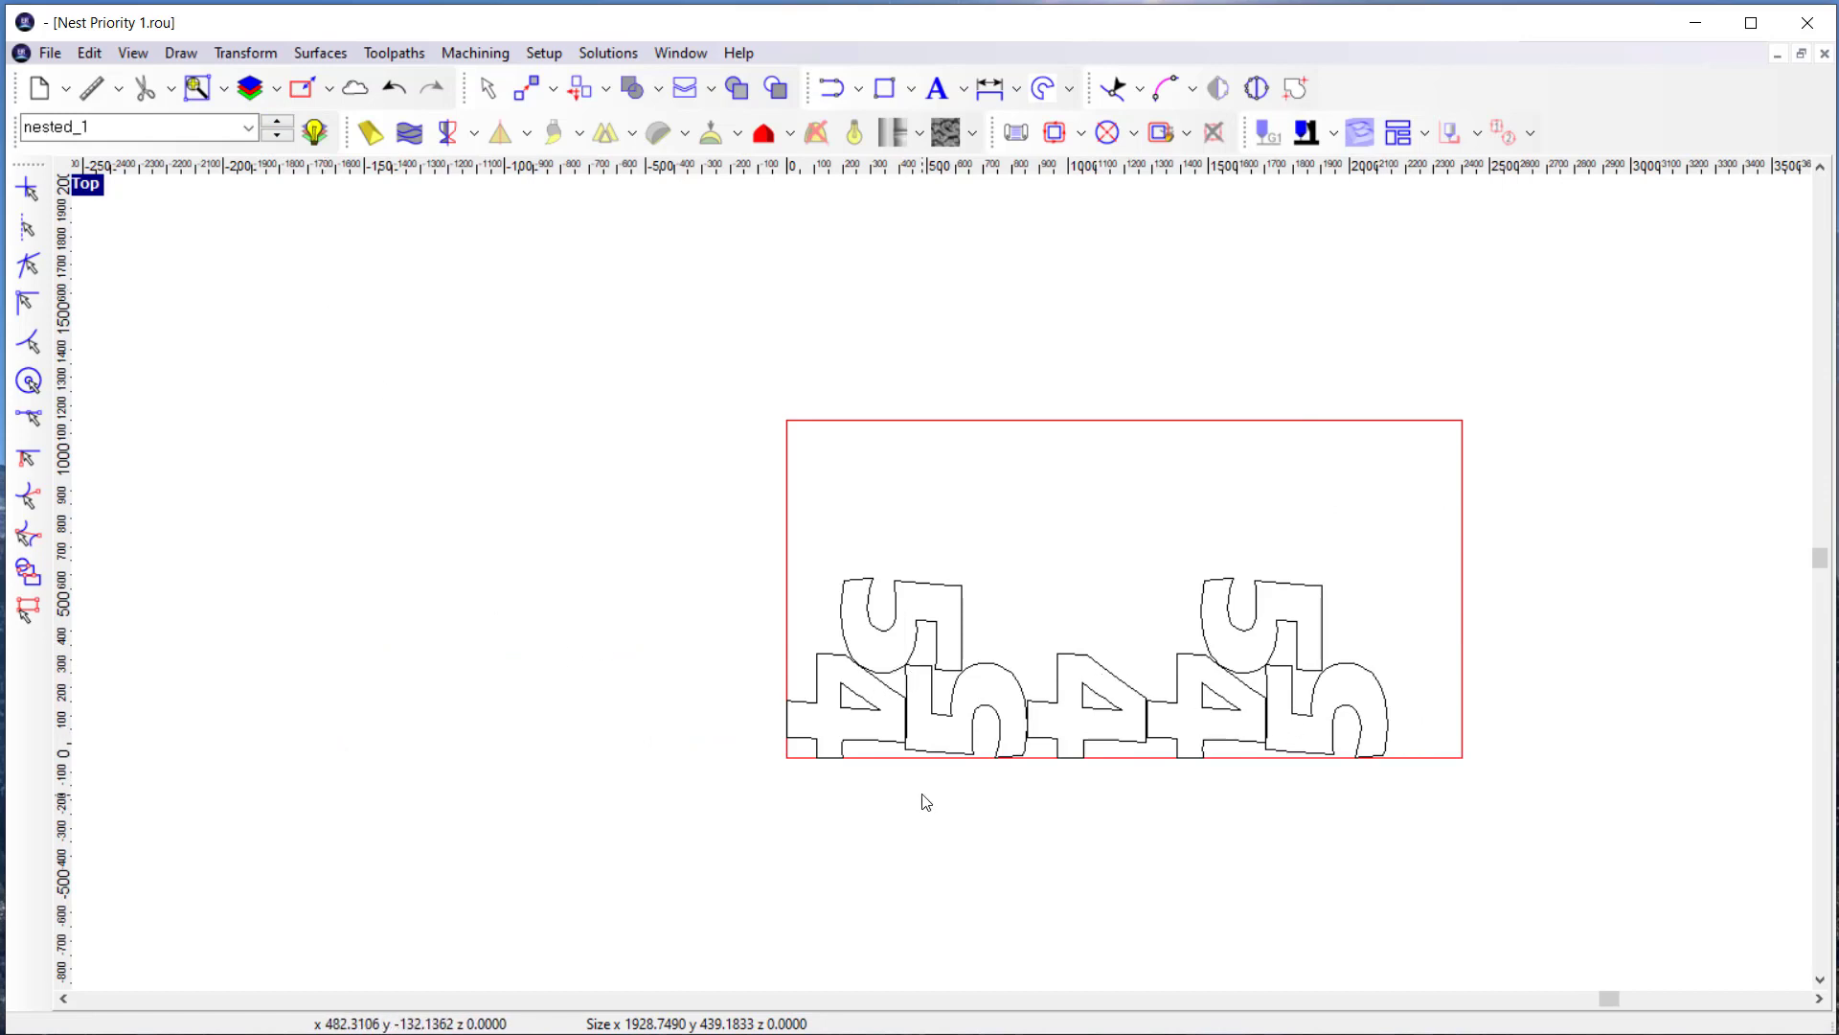
click(279, 140)
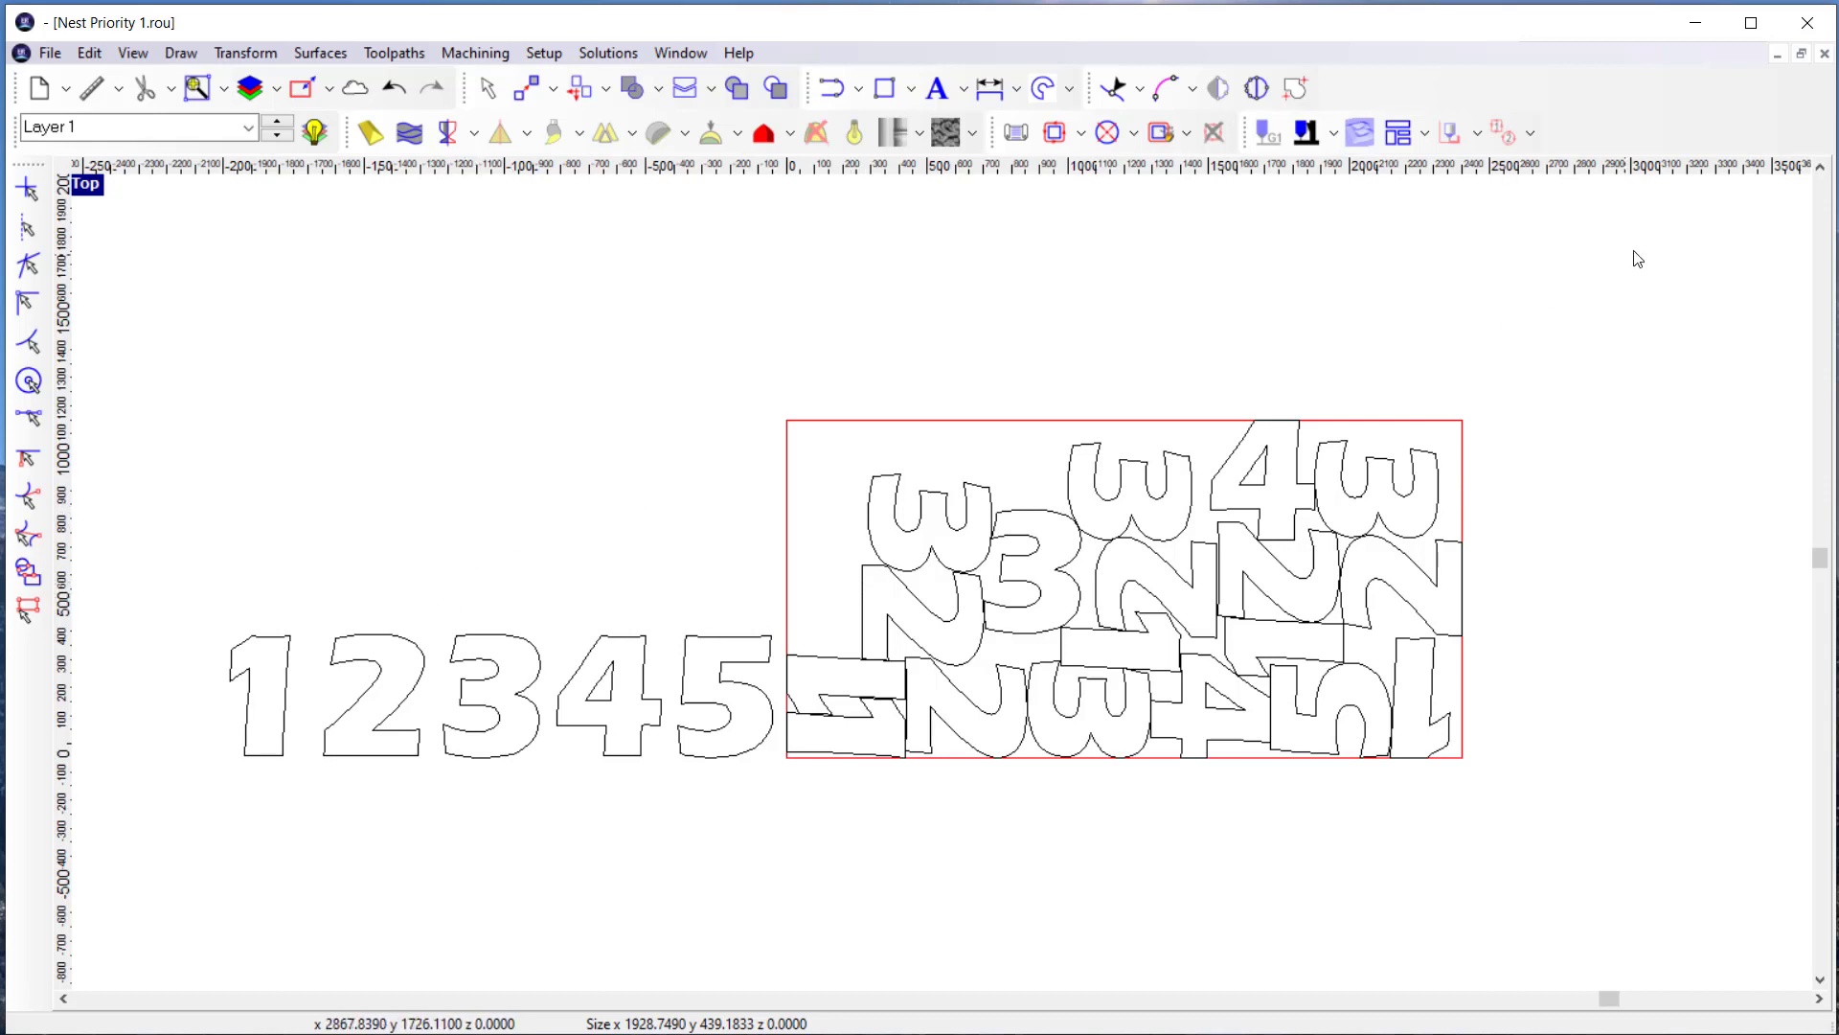
click(1823, 59)
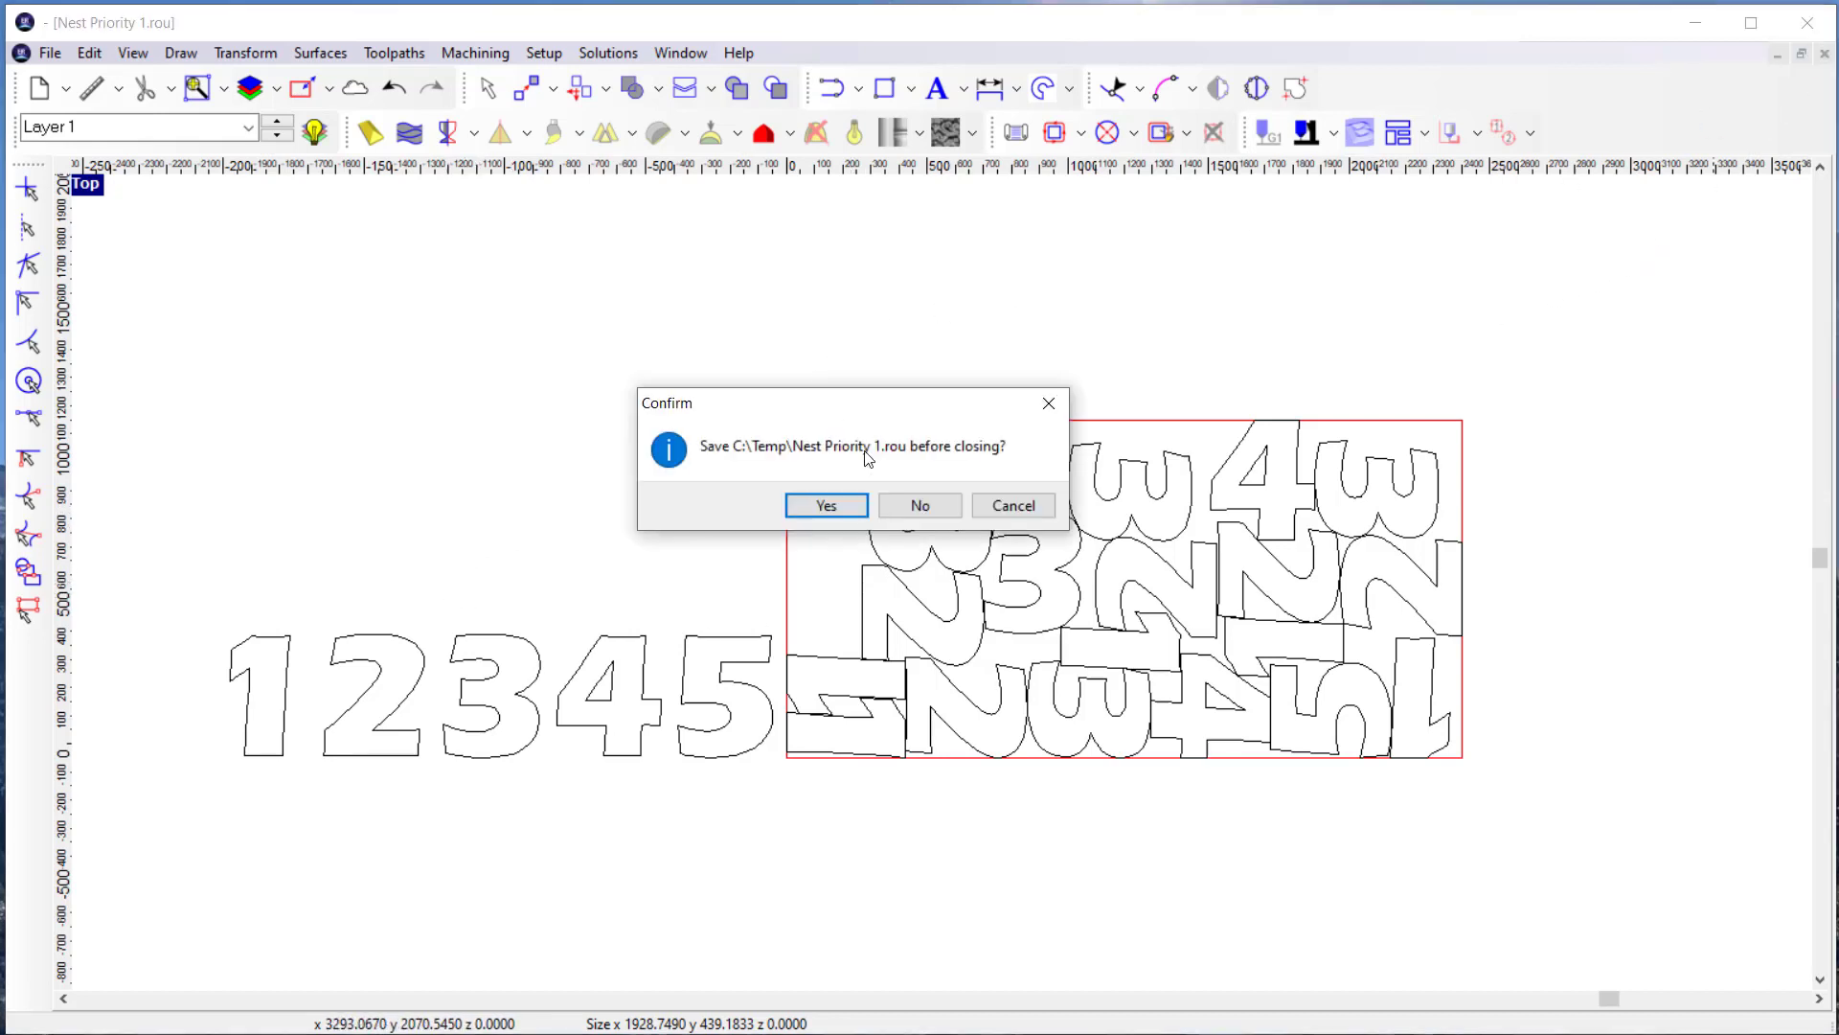
click(901, 503)
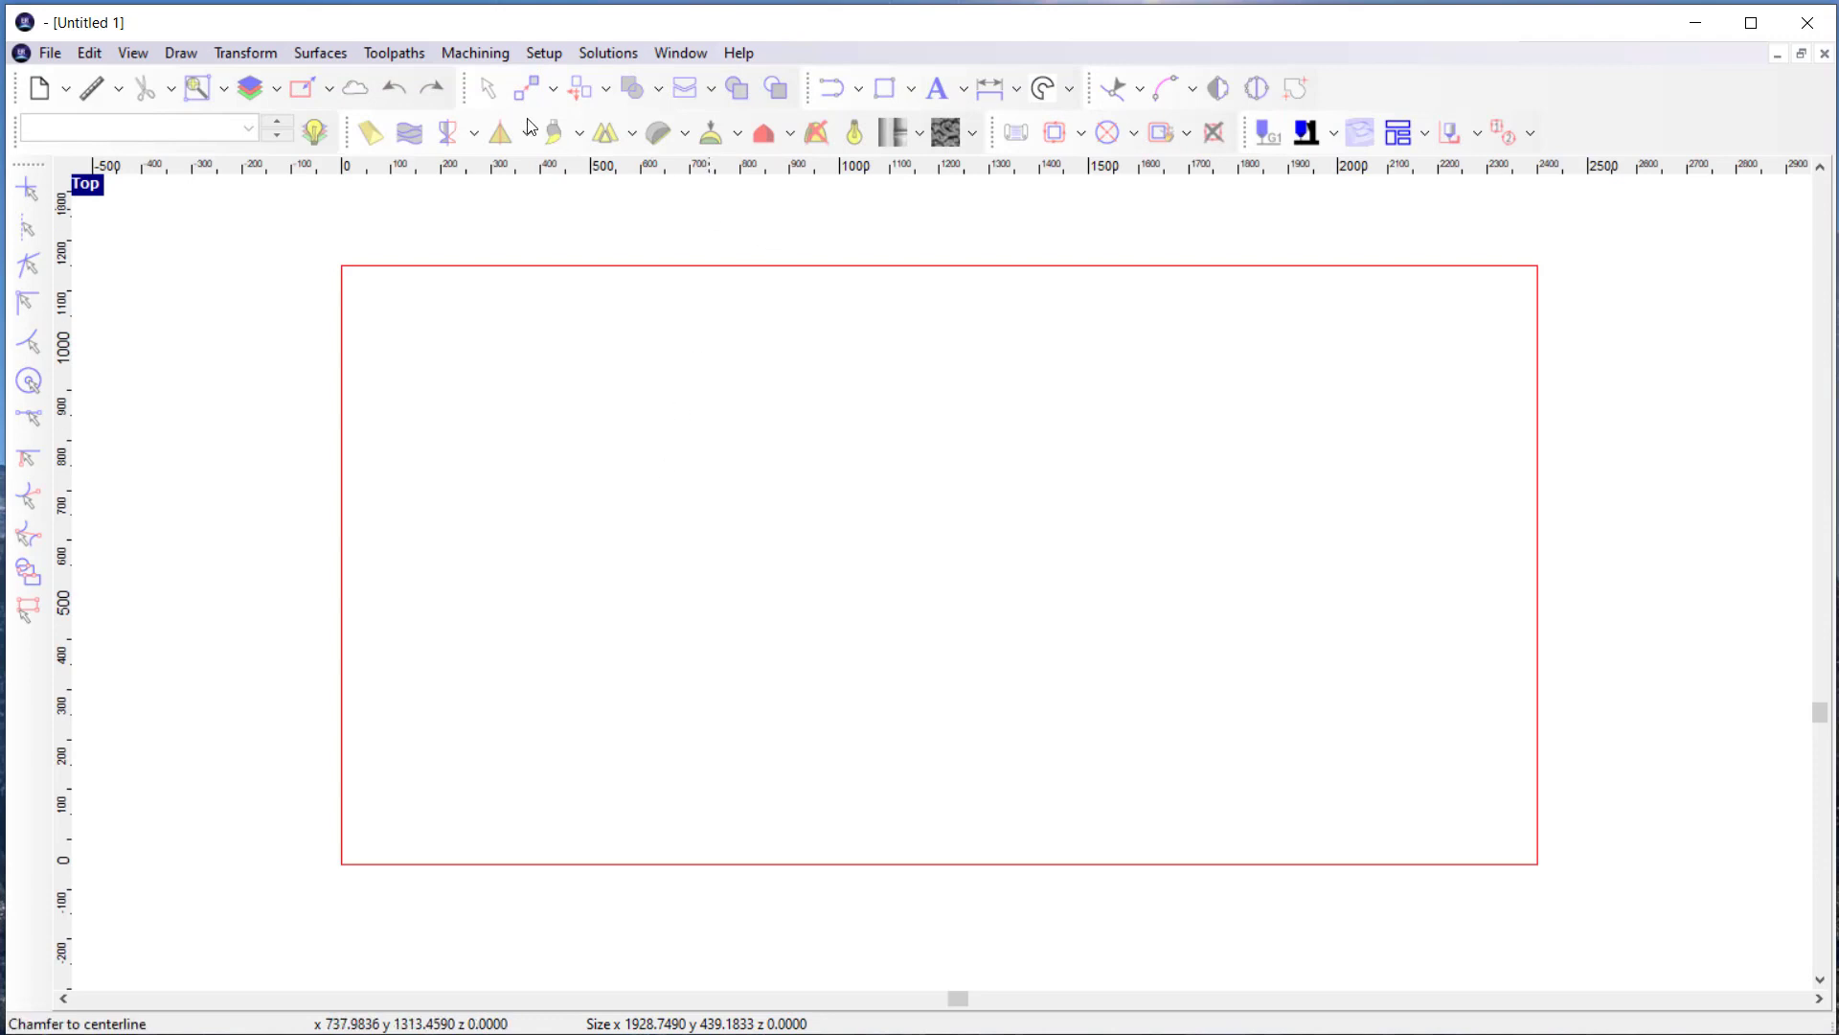
Set the AutoTP Processing Nest Option preference to Prioritize by Unit Number and confirm
click(528, 58)
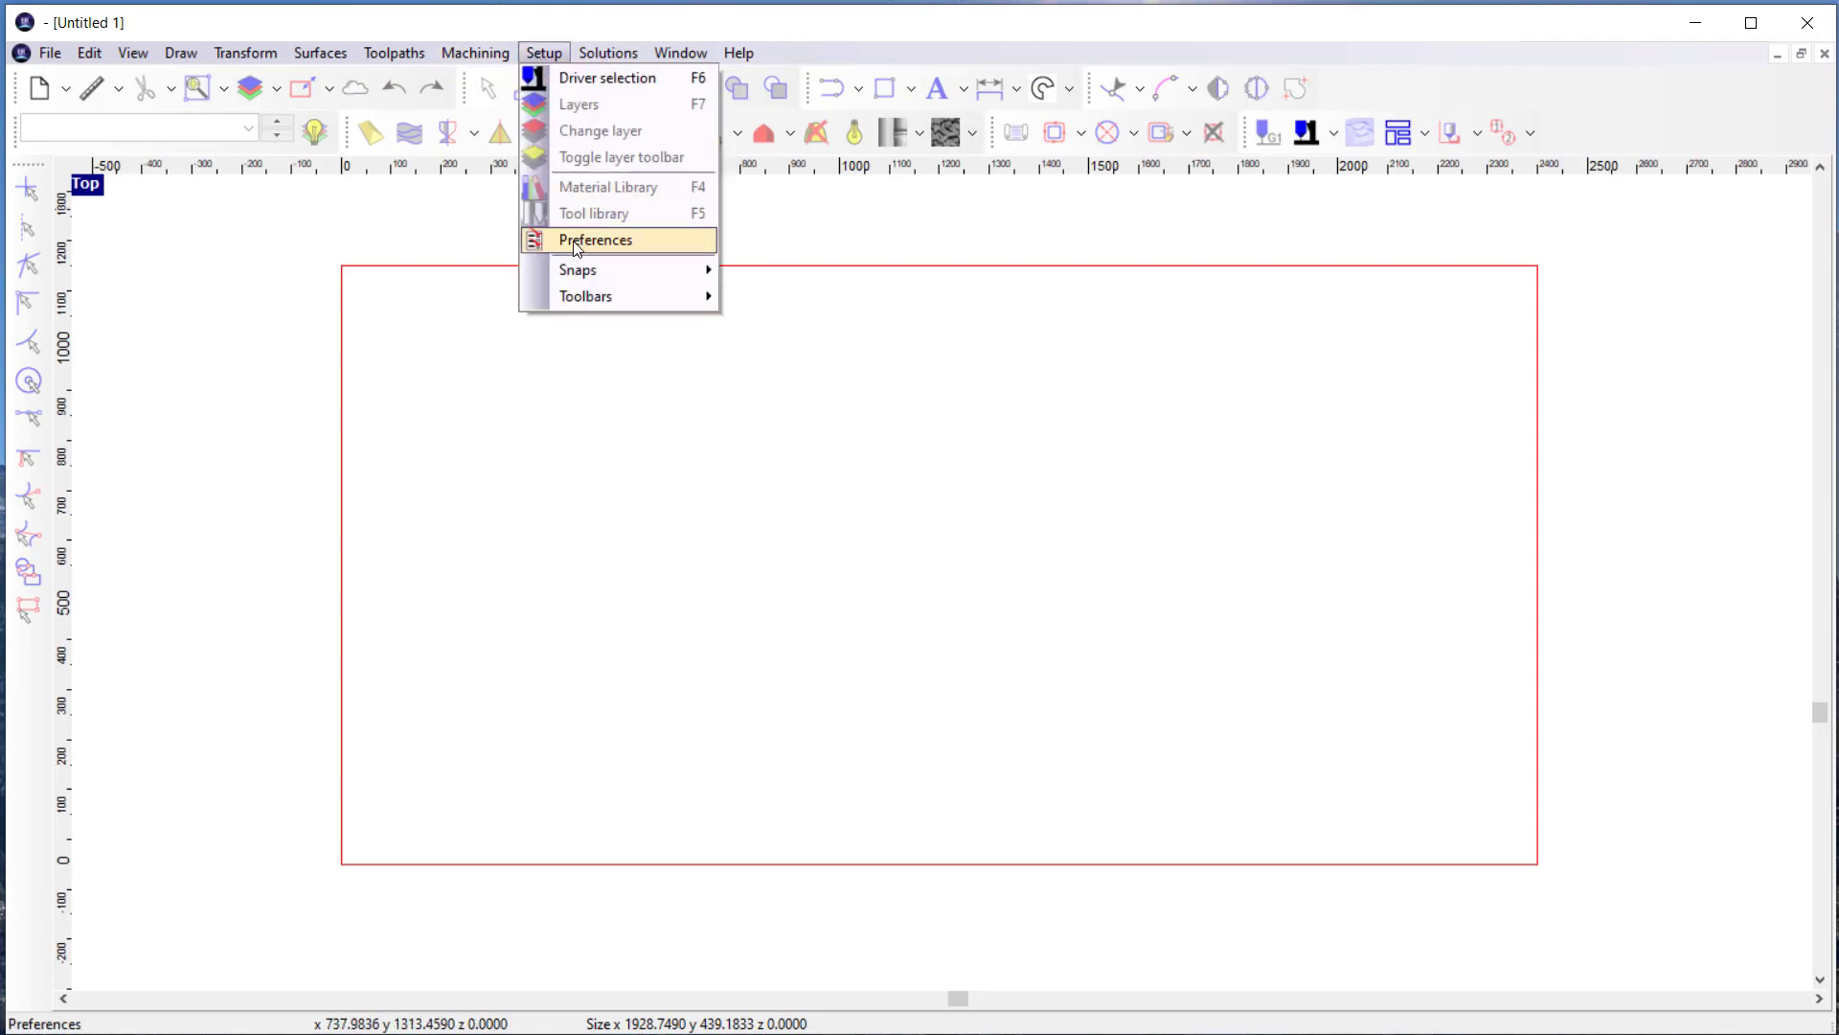
click(578, 241)
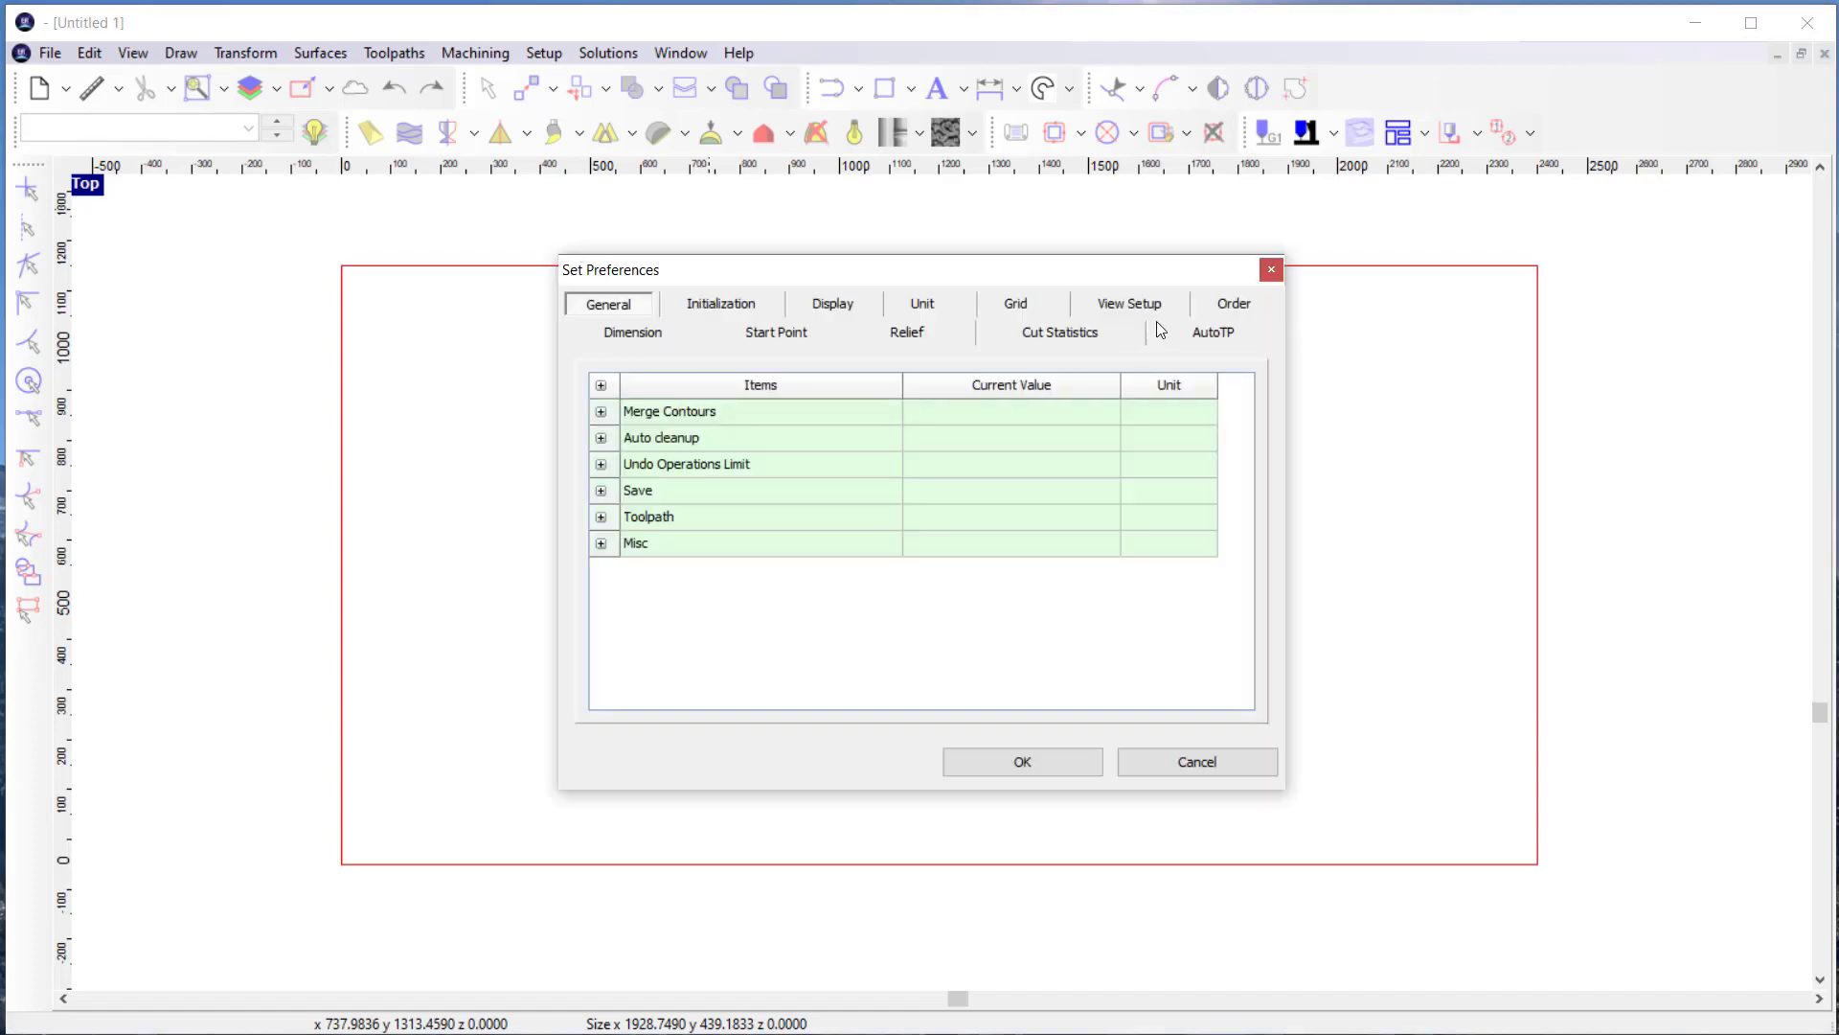
click(1162, 330)
click(602, 411)
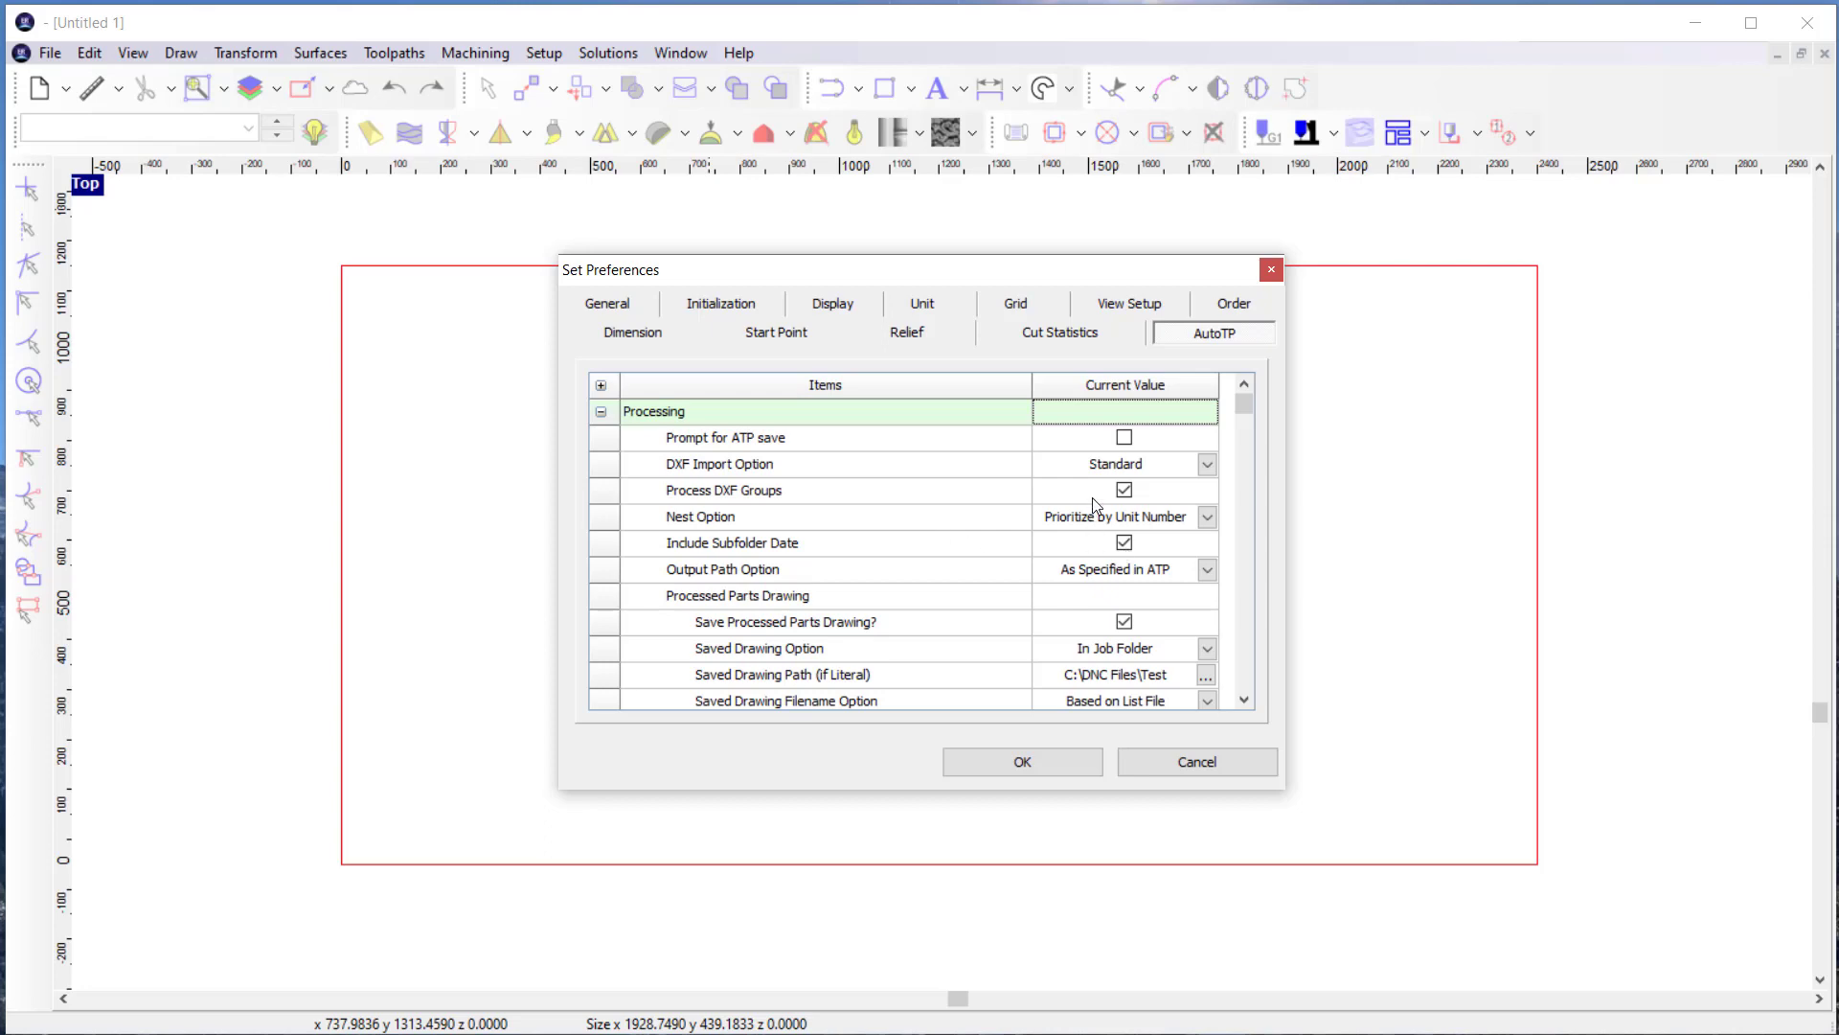
click(1205, 517)
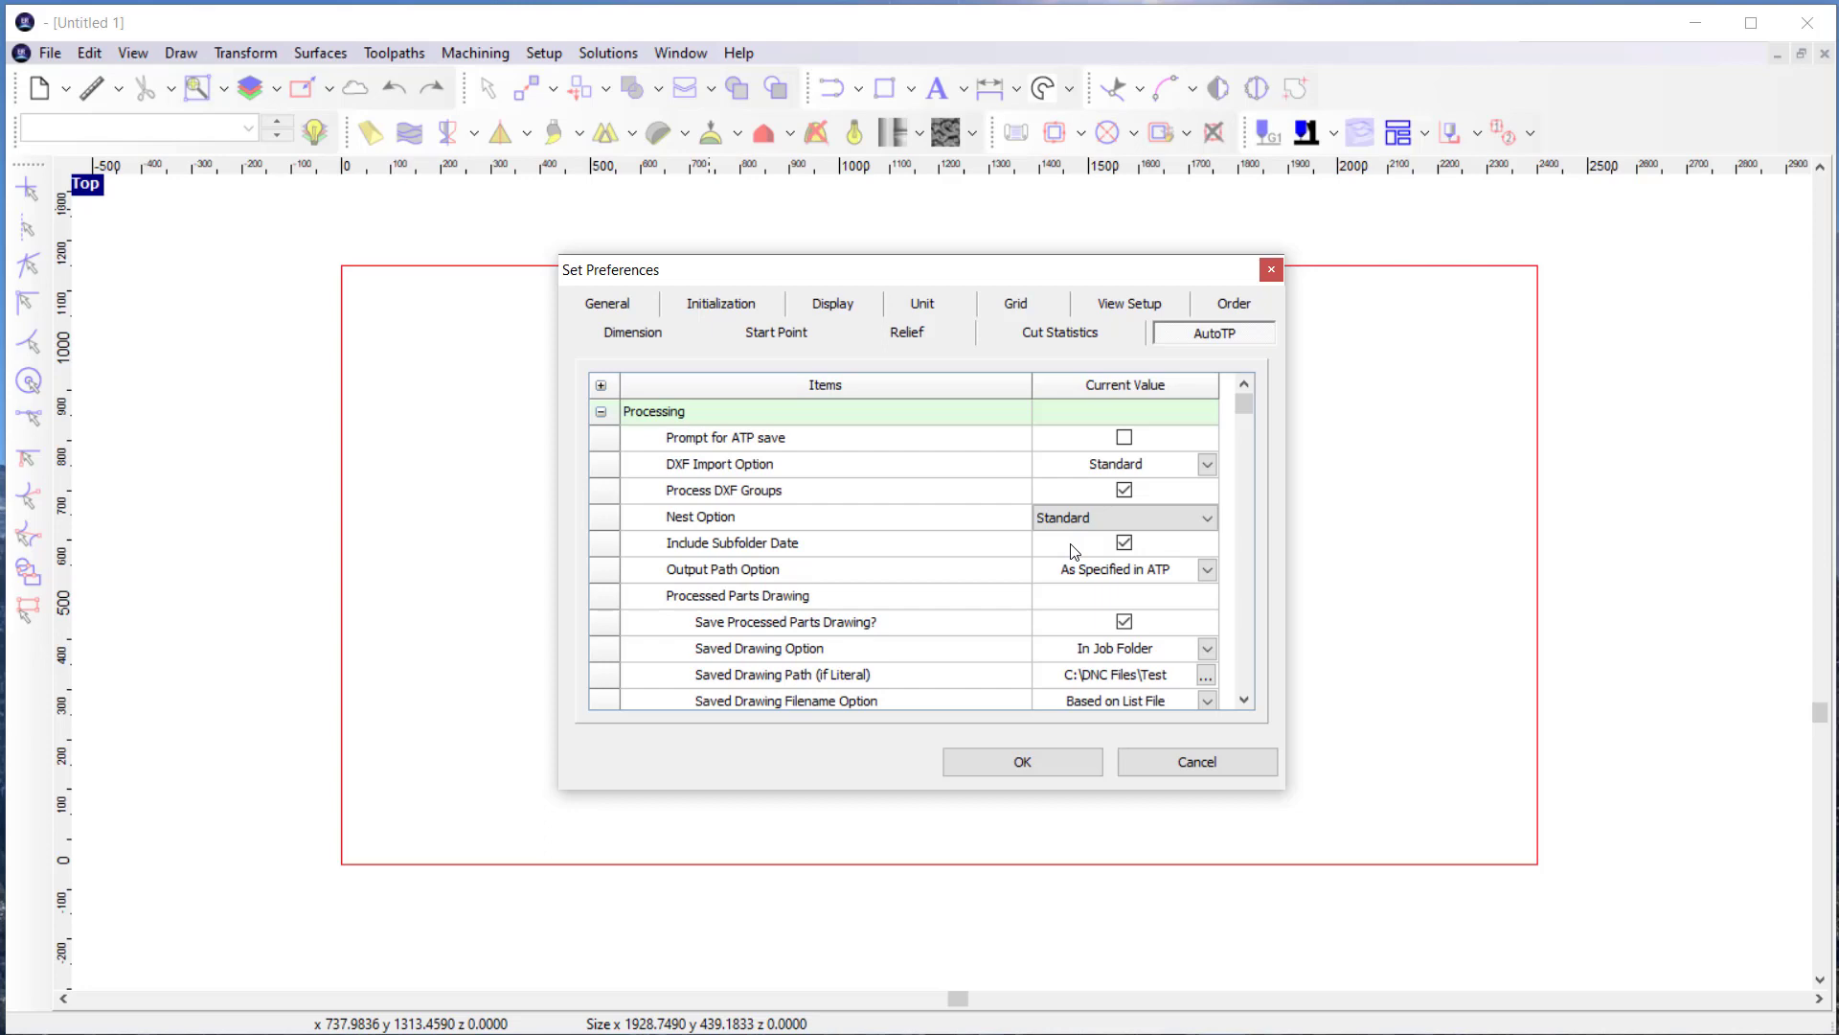
click(1185, 524)
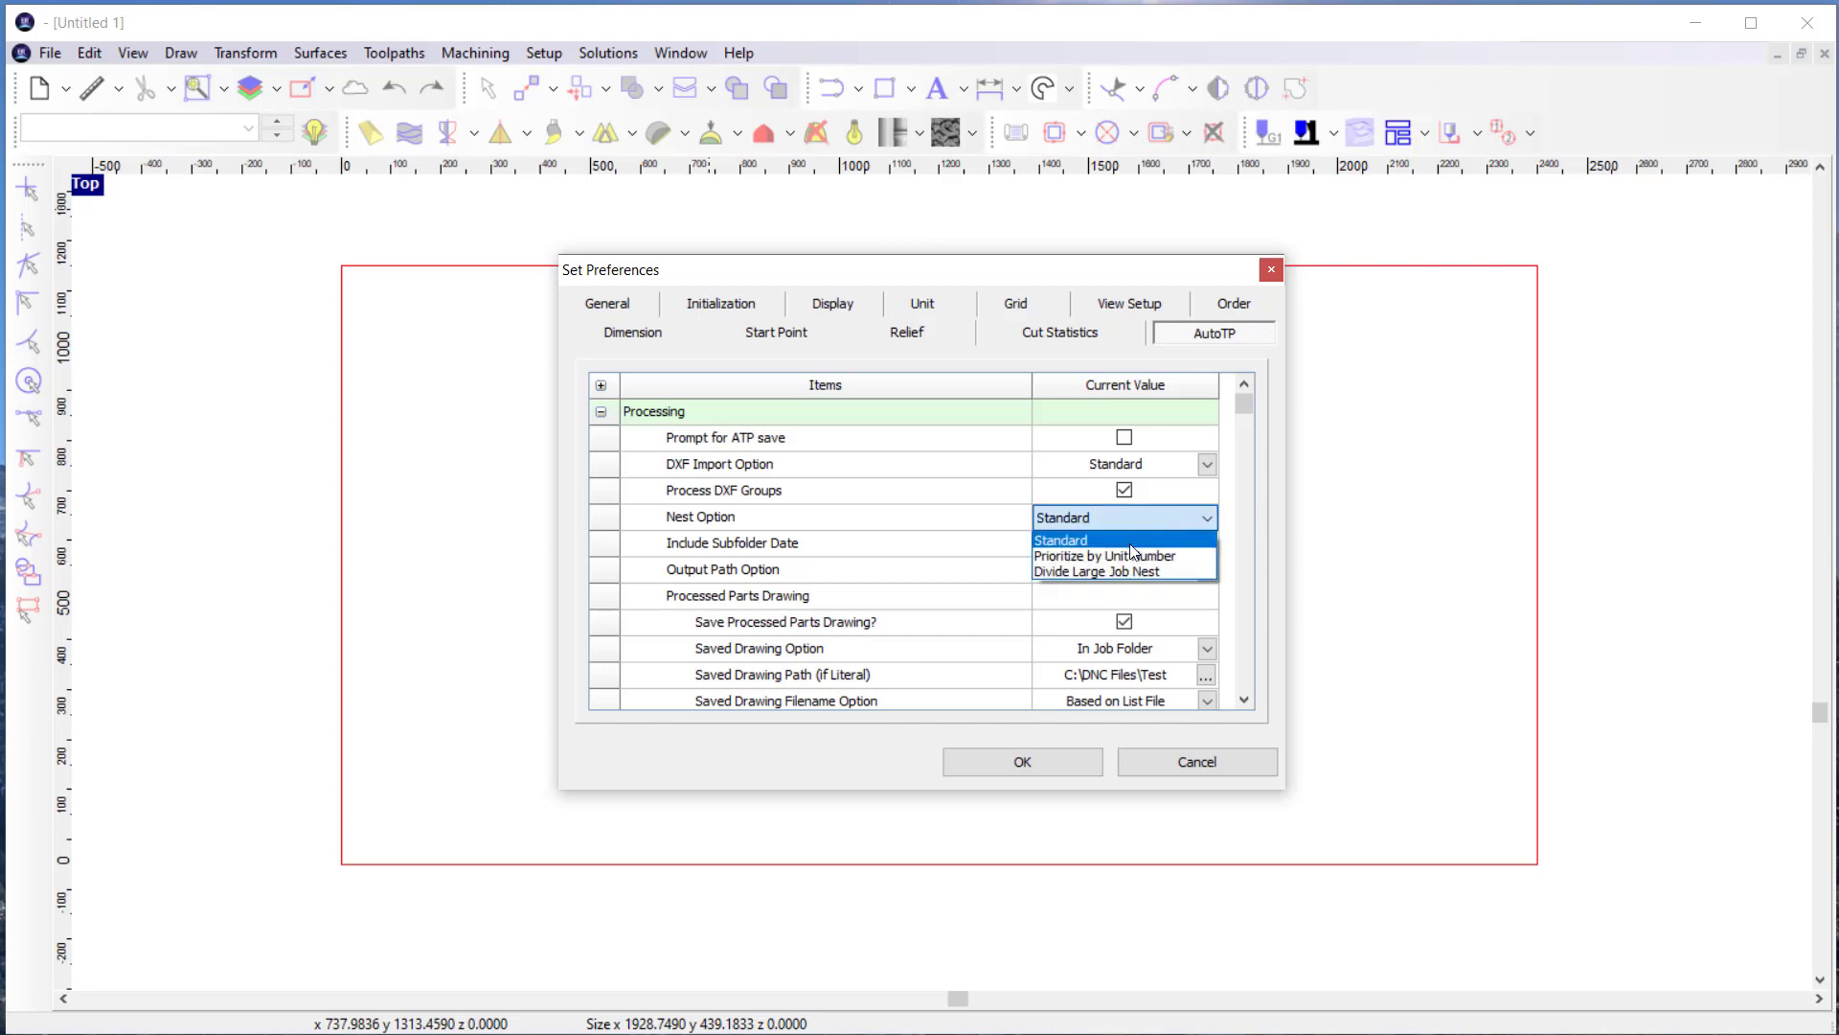
click(1071, 556)
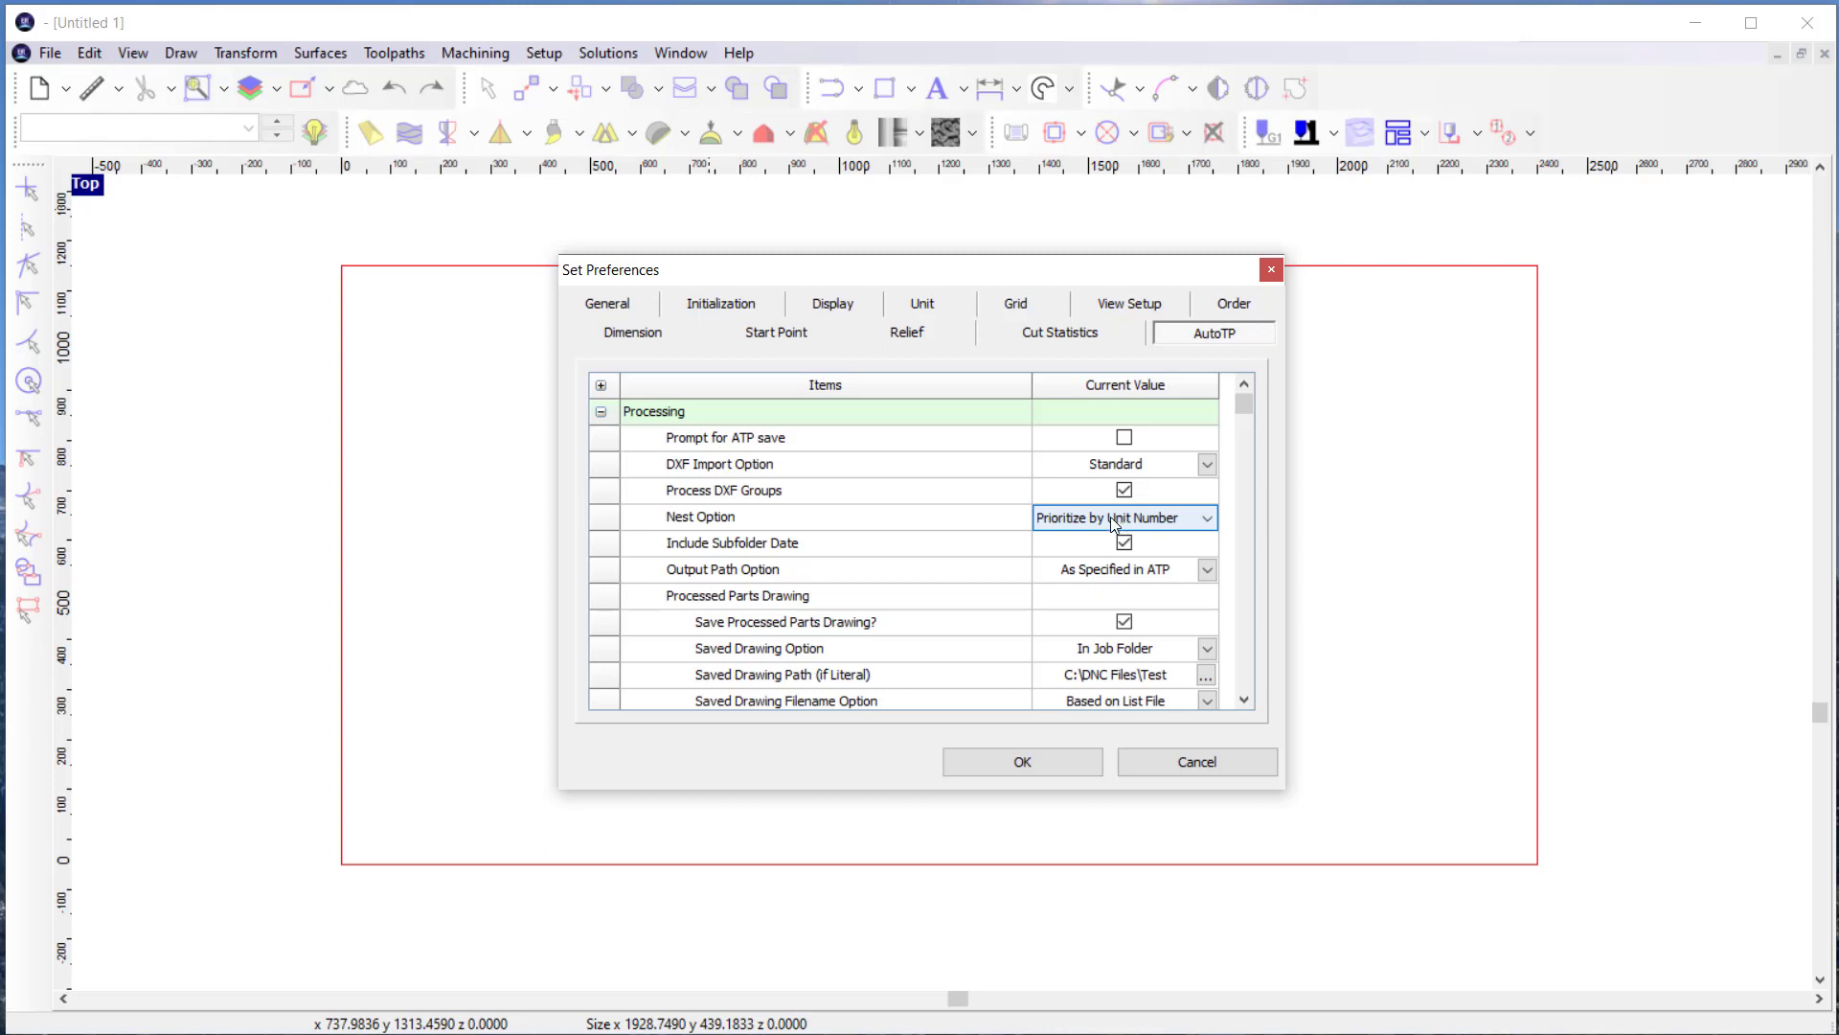
click(1111, 516)
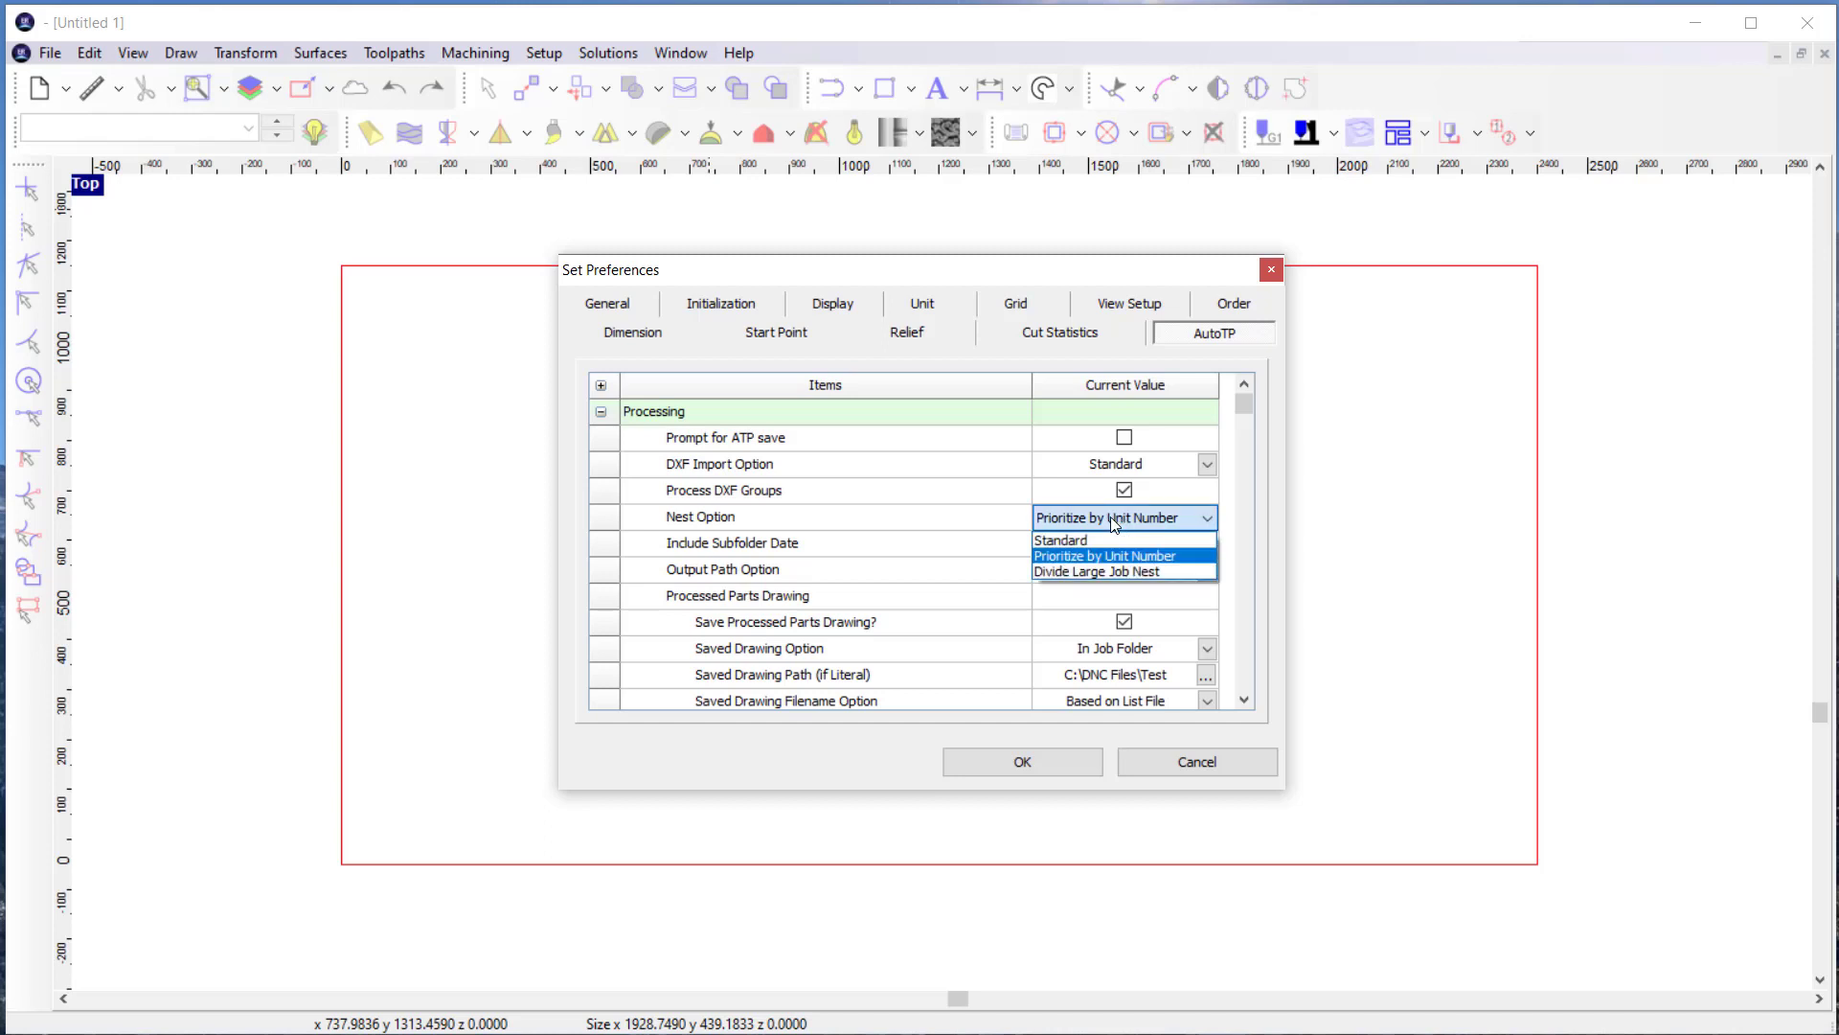
click(1089, 571)
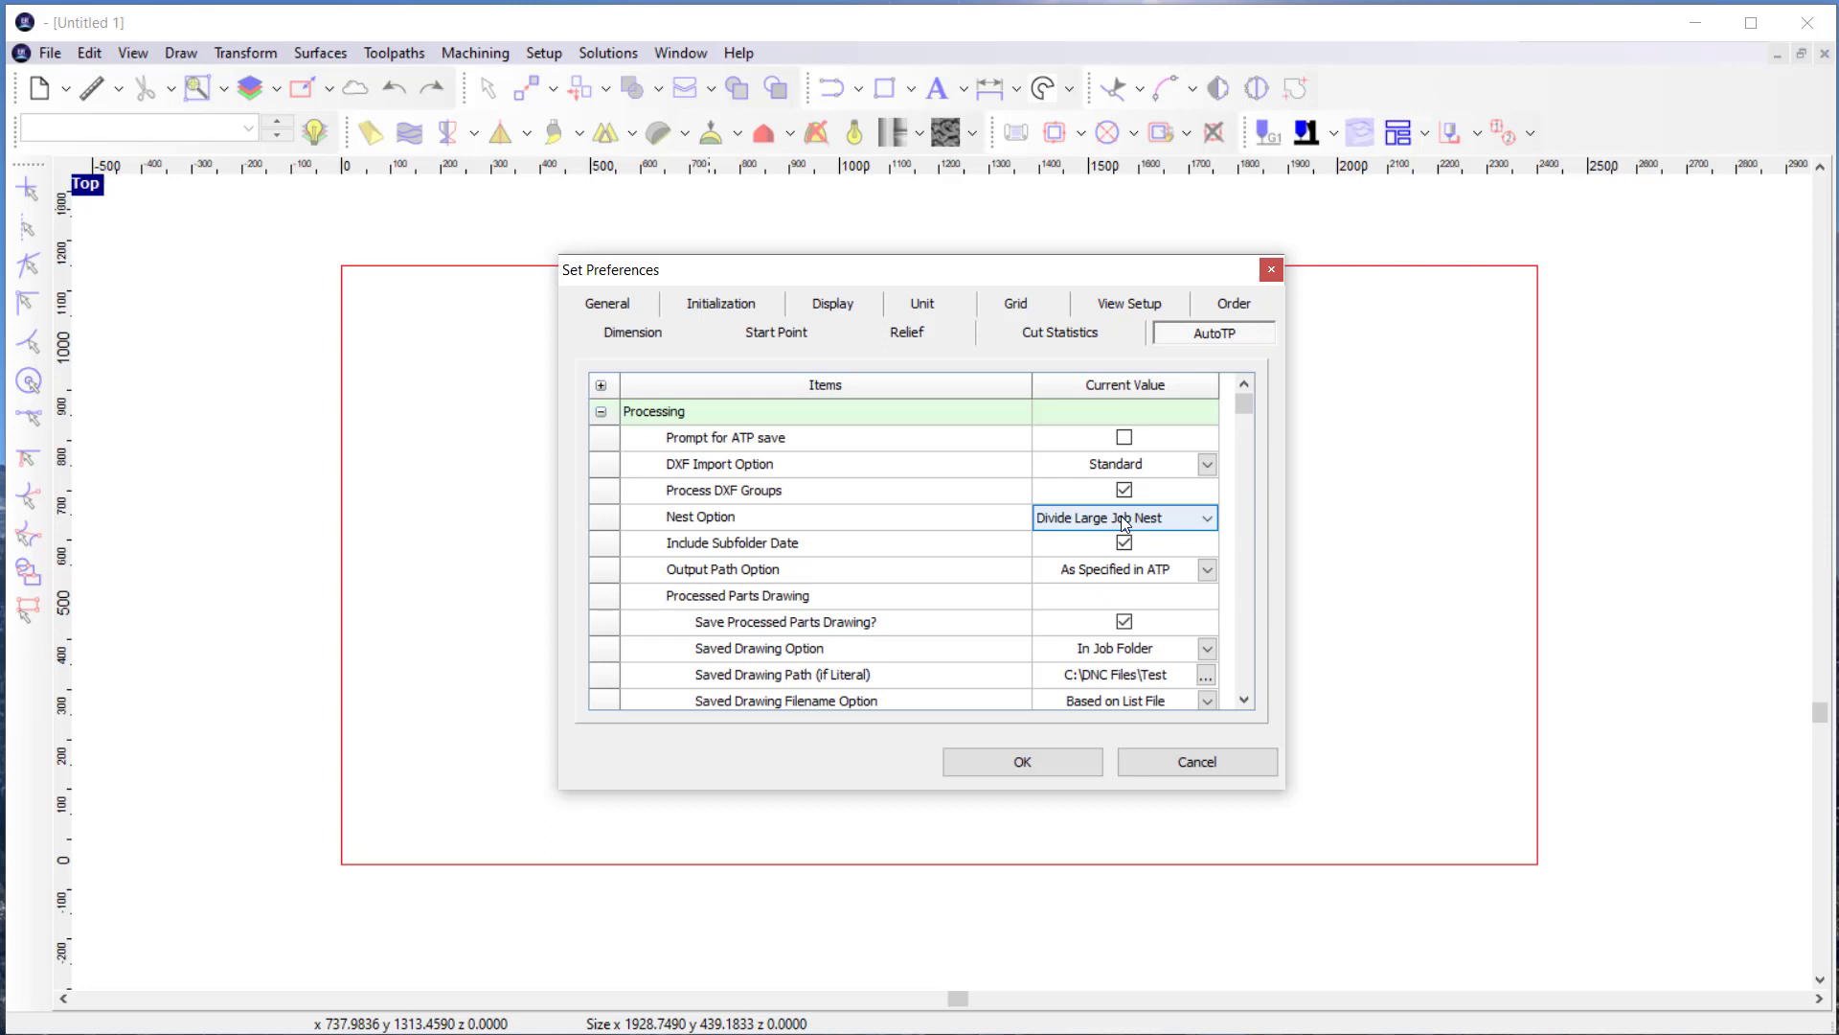
click(1113, 516)
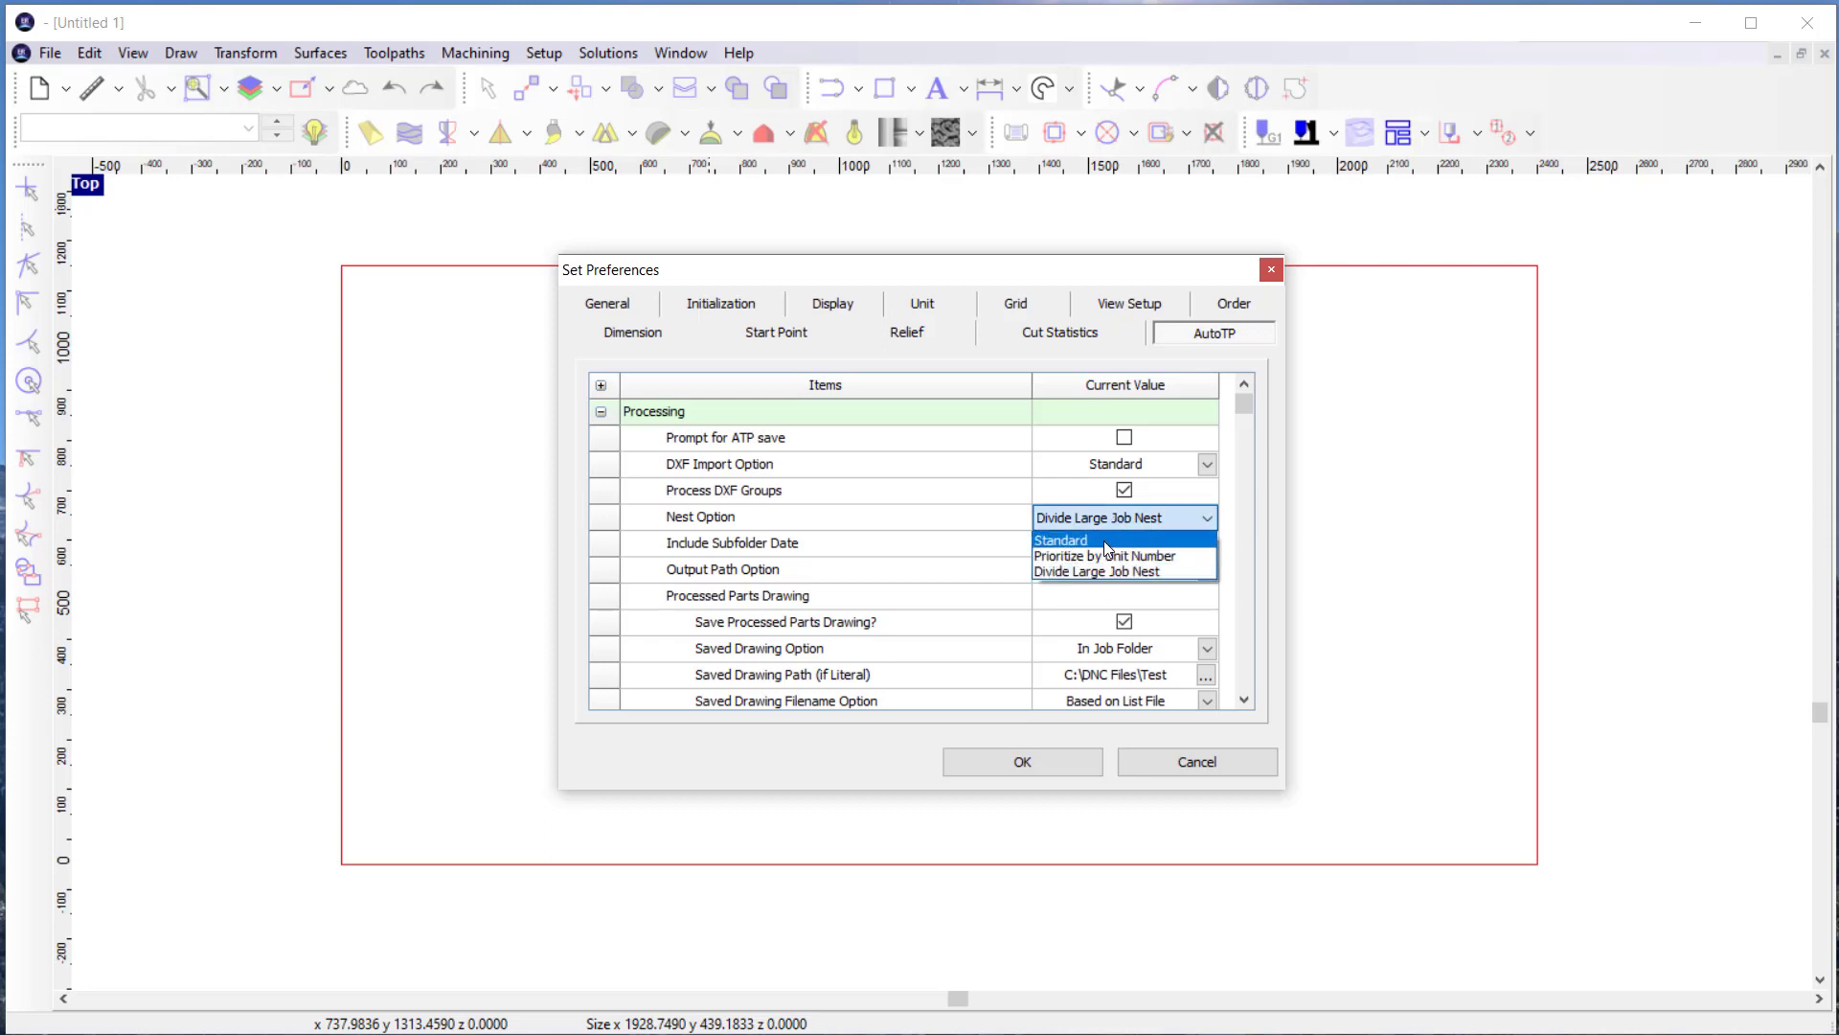
click(1094, 557)
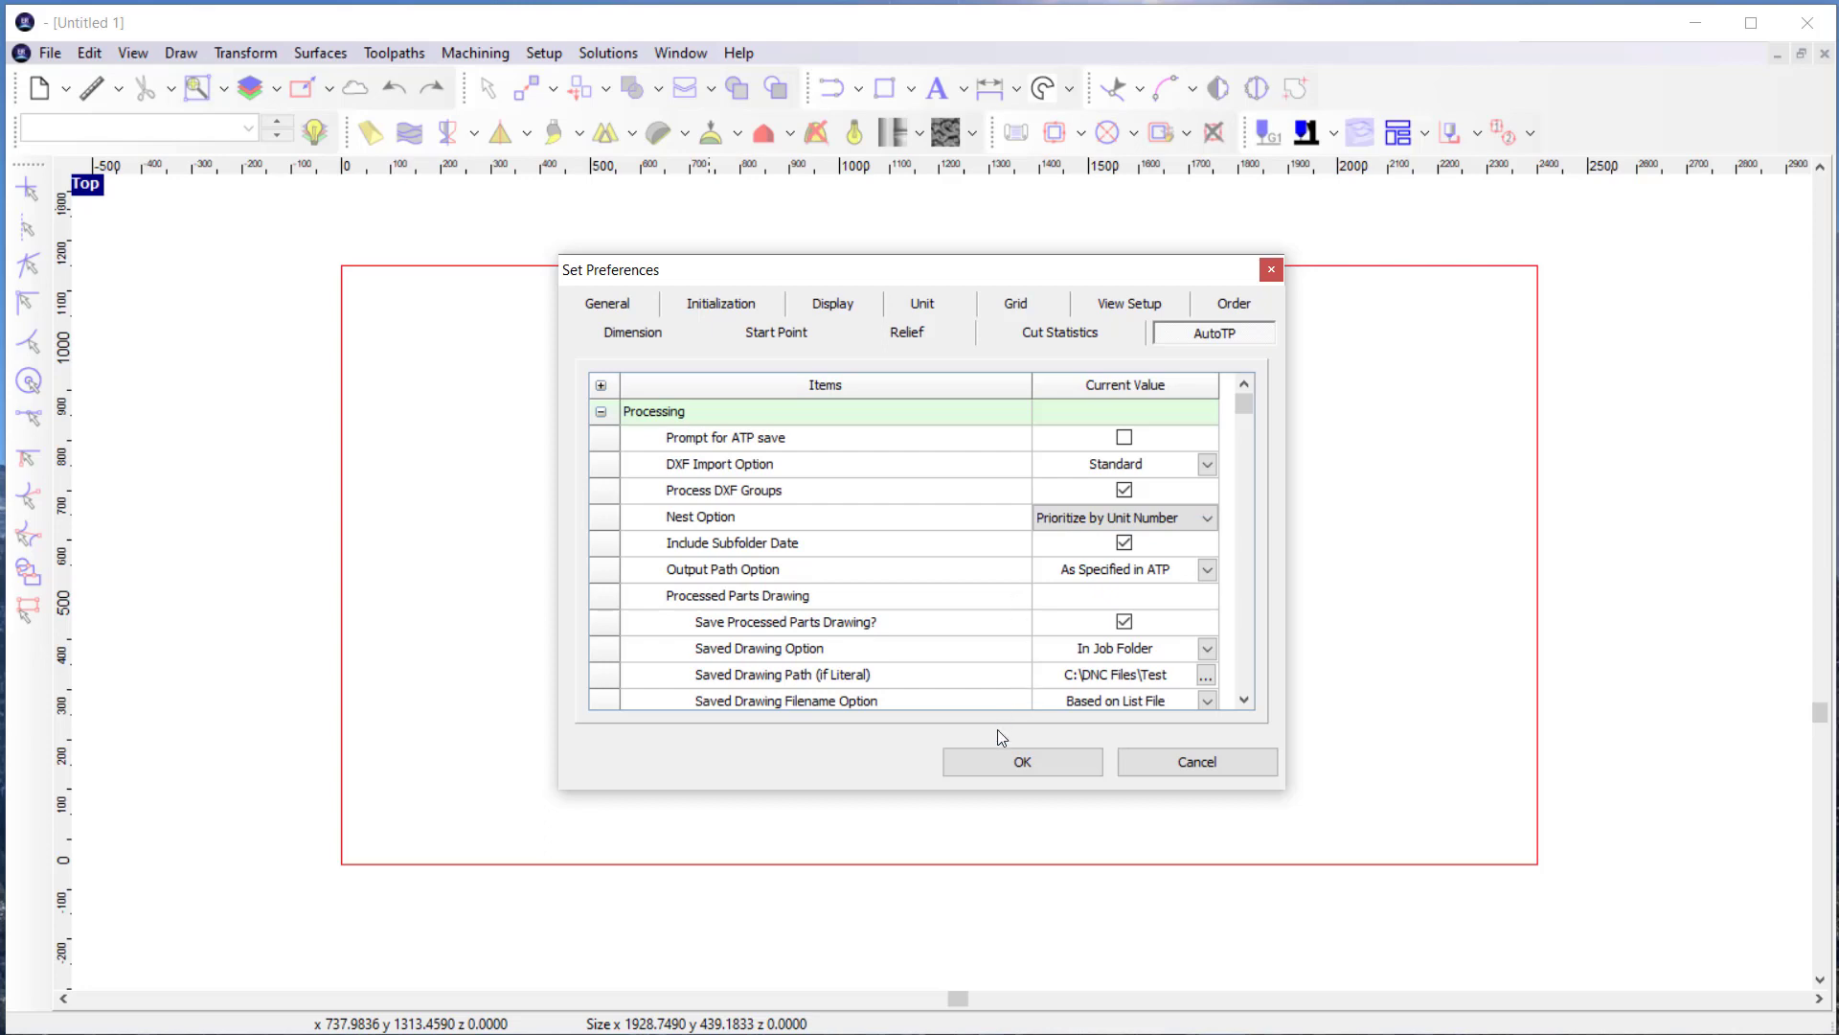
click(1011, 766)
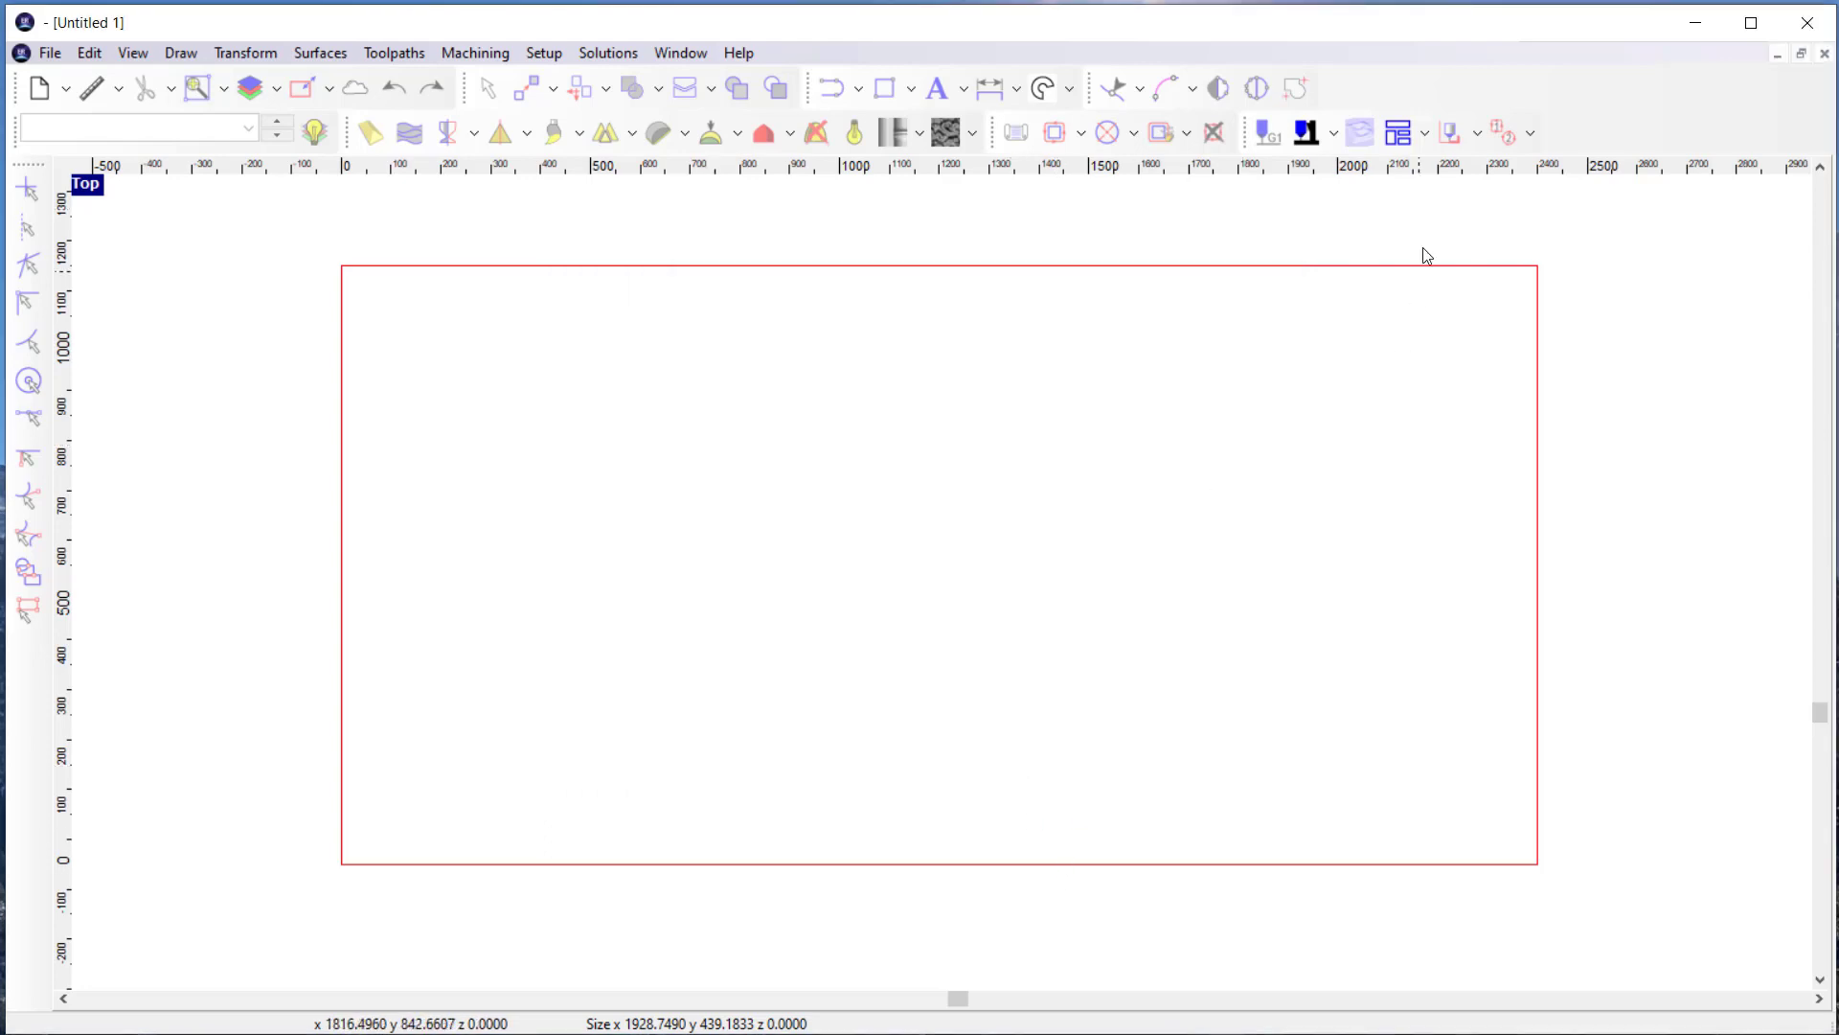
Load Drawing.dxt into the Automatic Toolpath Processing parts list and scroll through its 82 parts
click(1397, 144)
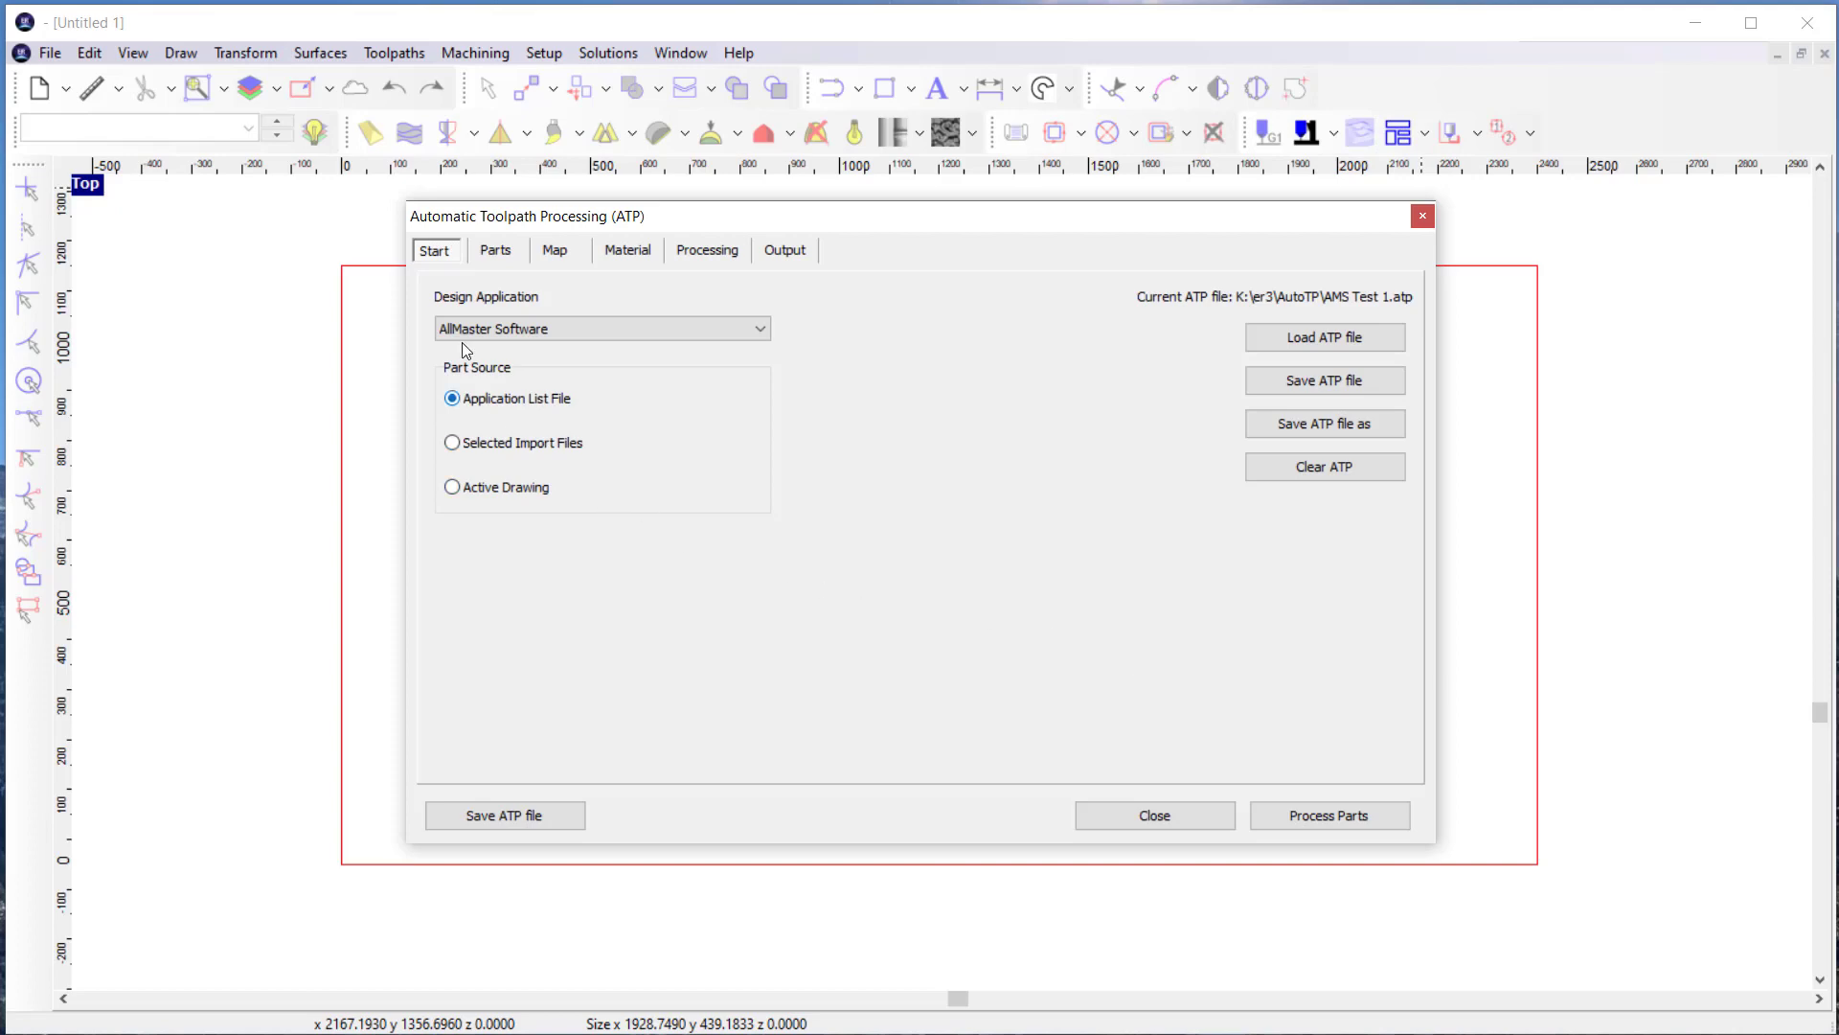
click(496, 251)
click(480, 303)
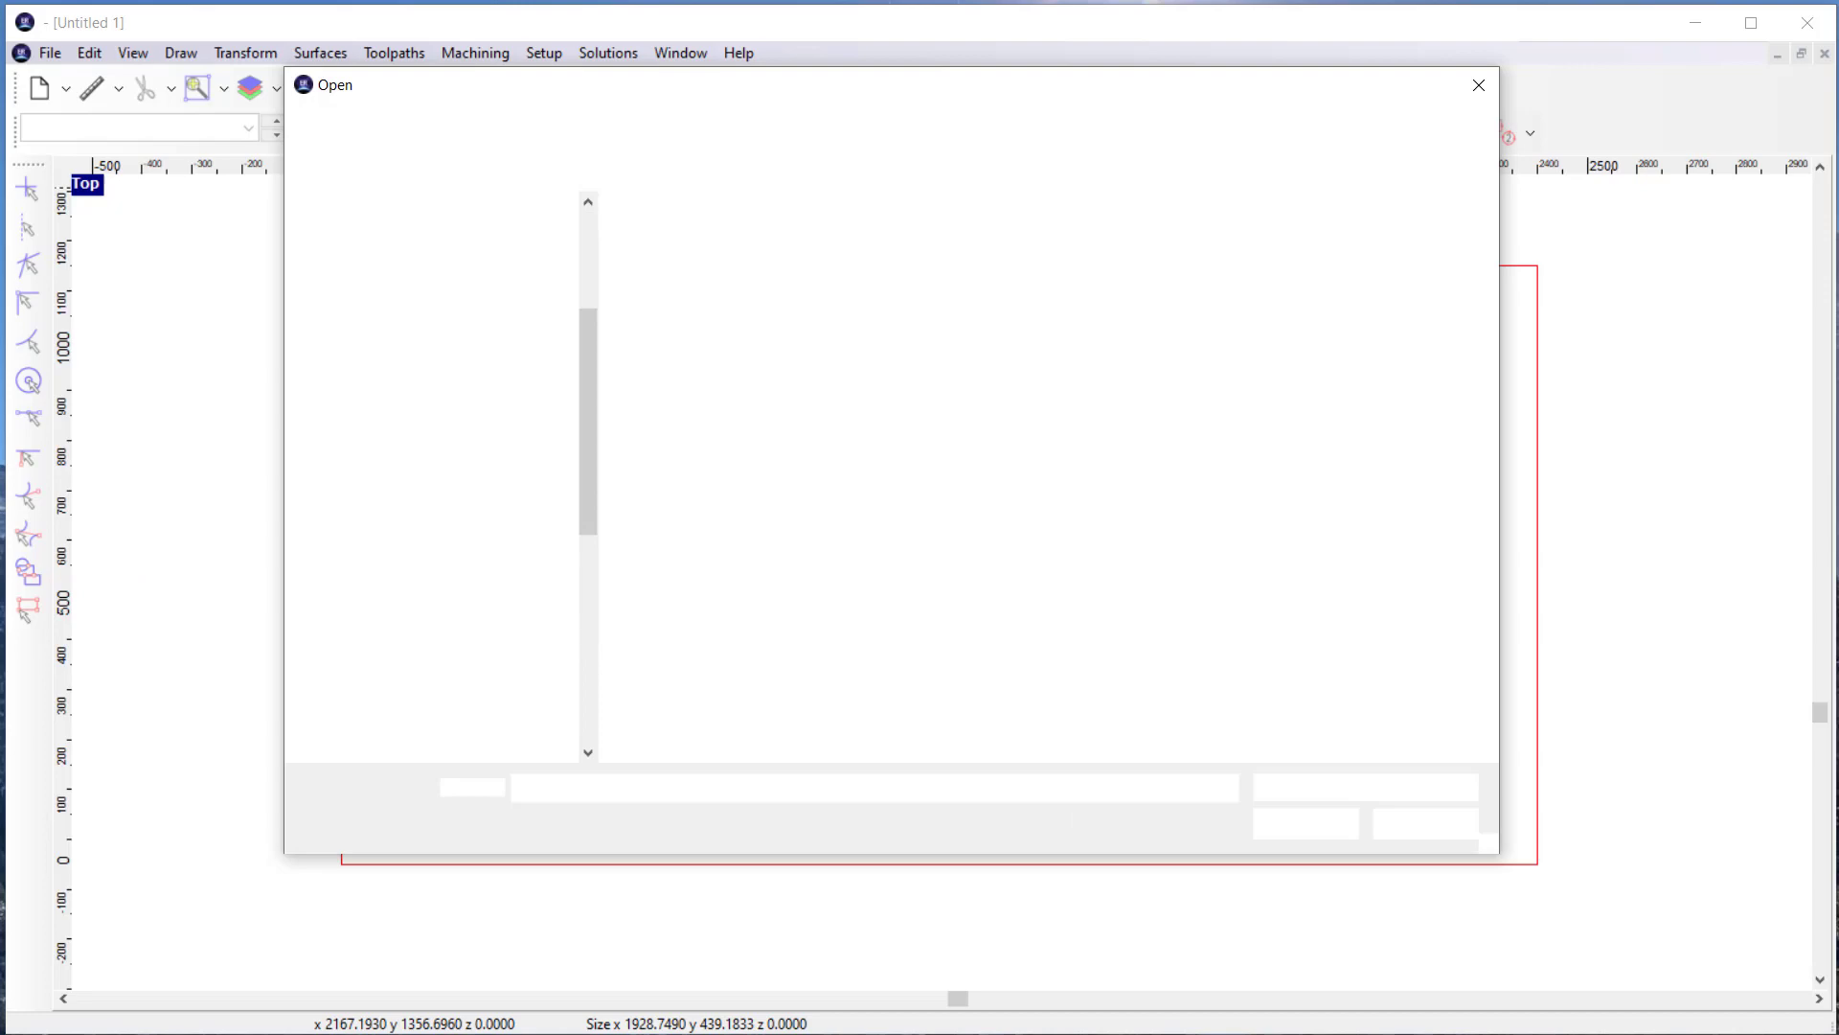
click(706, 251)
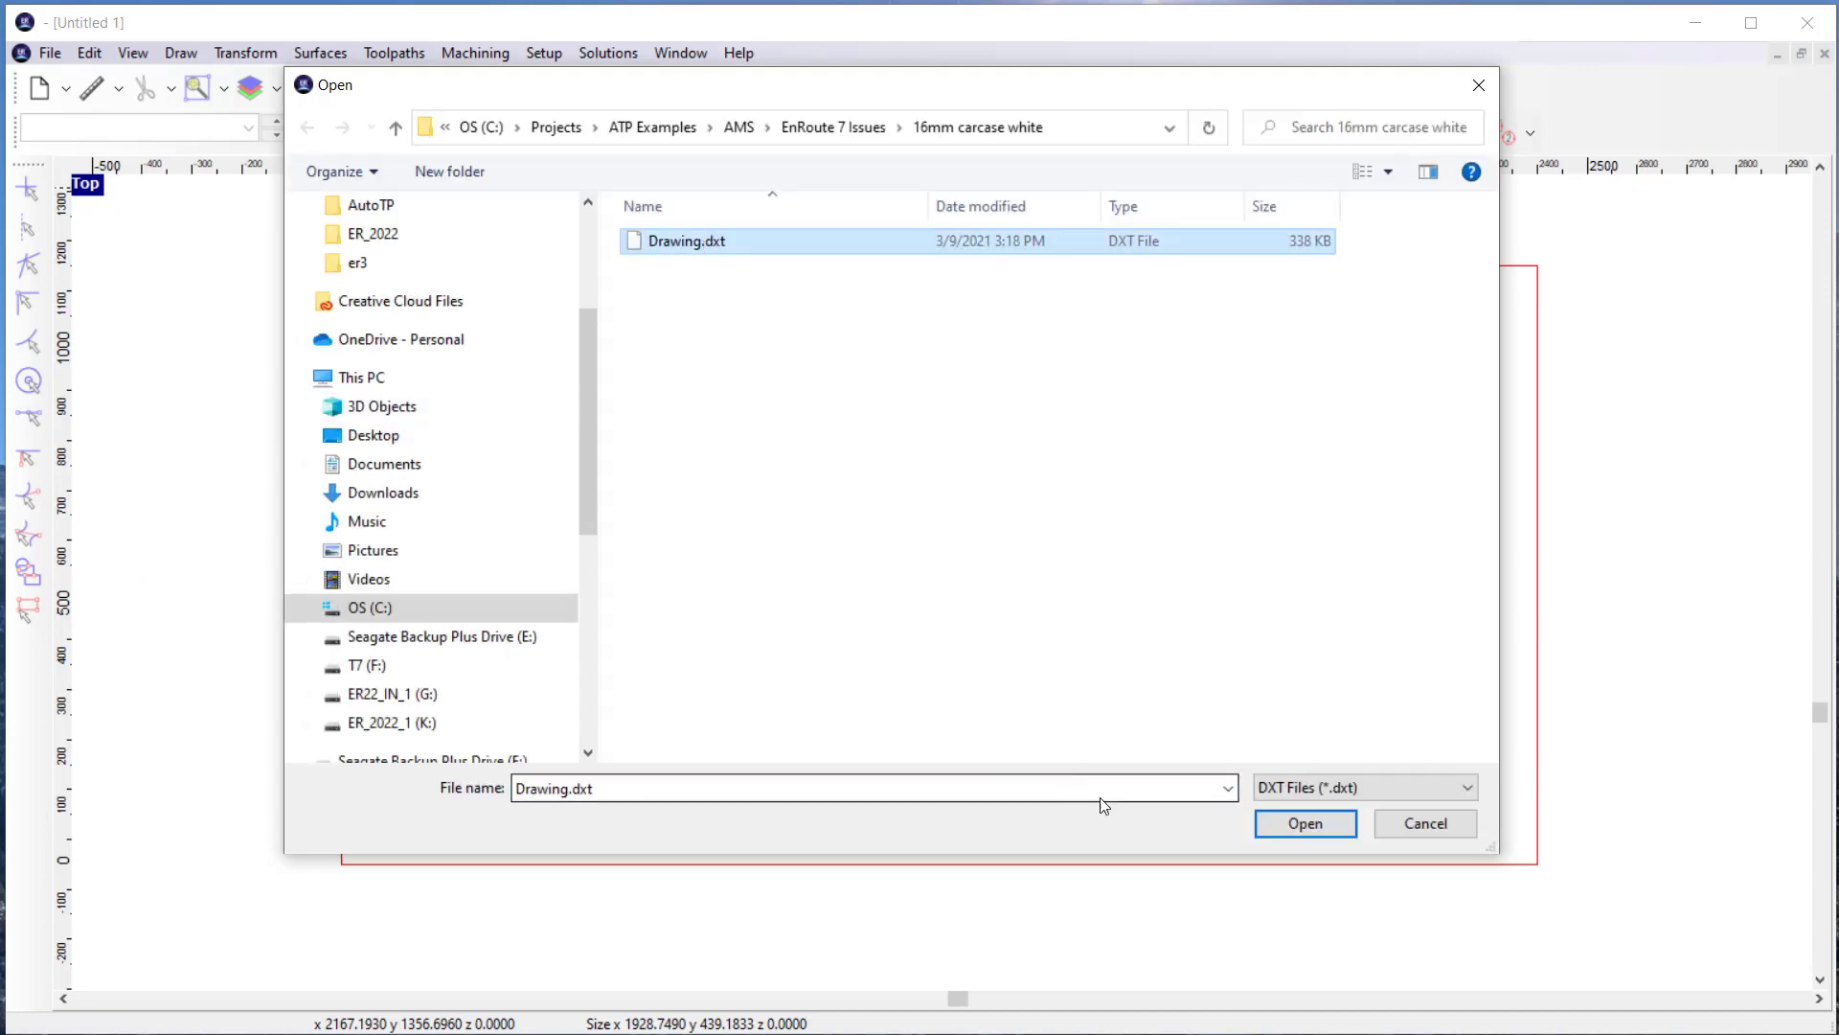
click(1309, 826)
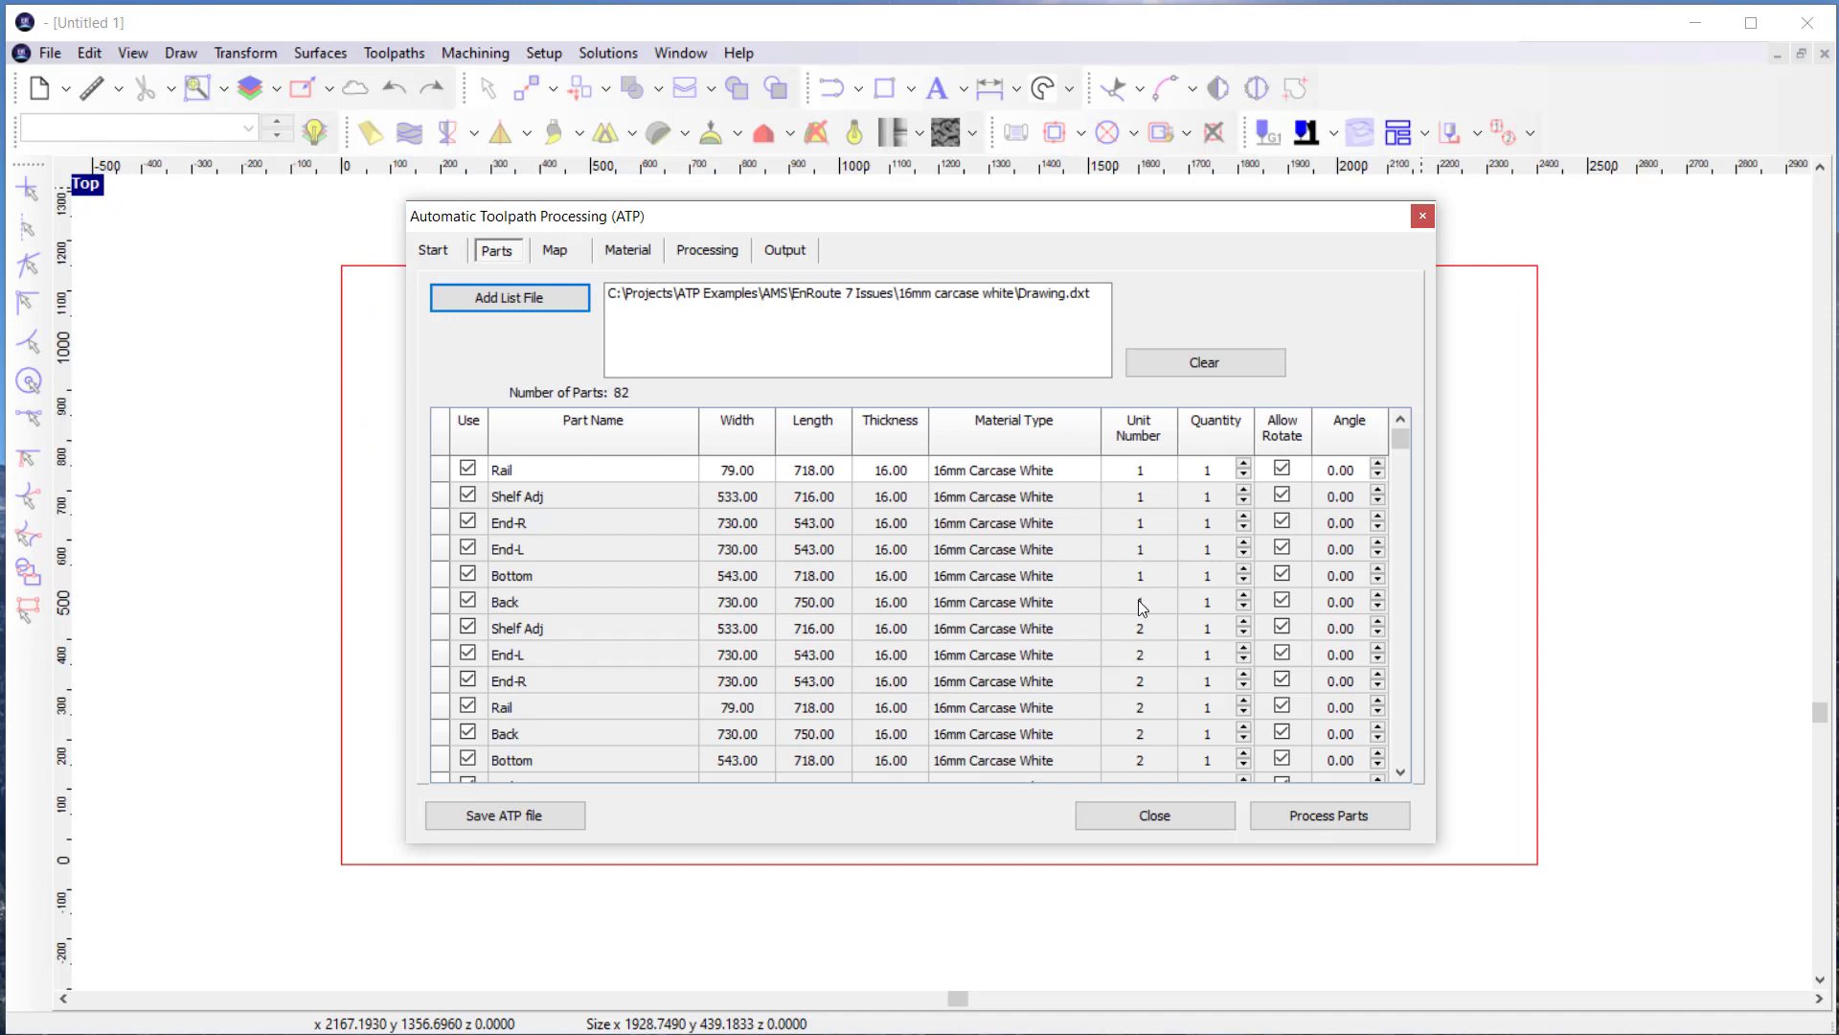
scroll(1136, 650, down, 1)
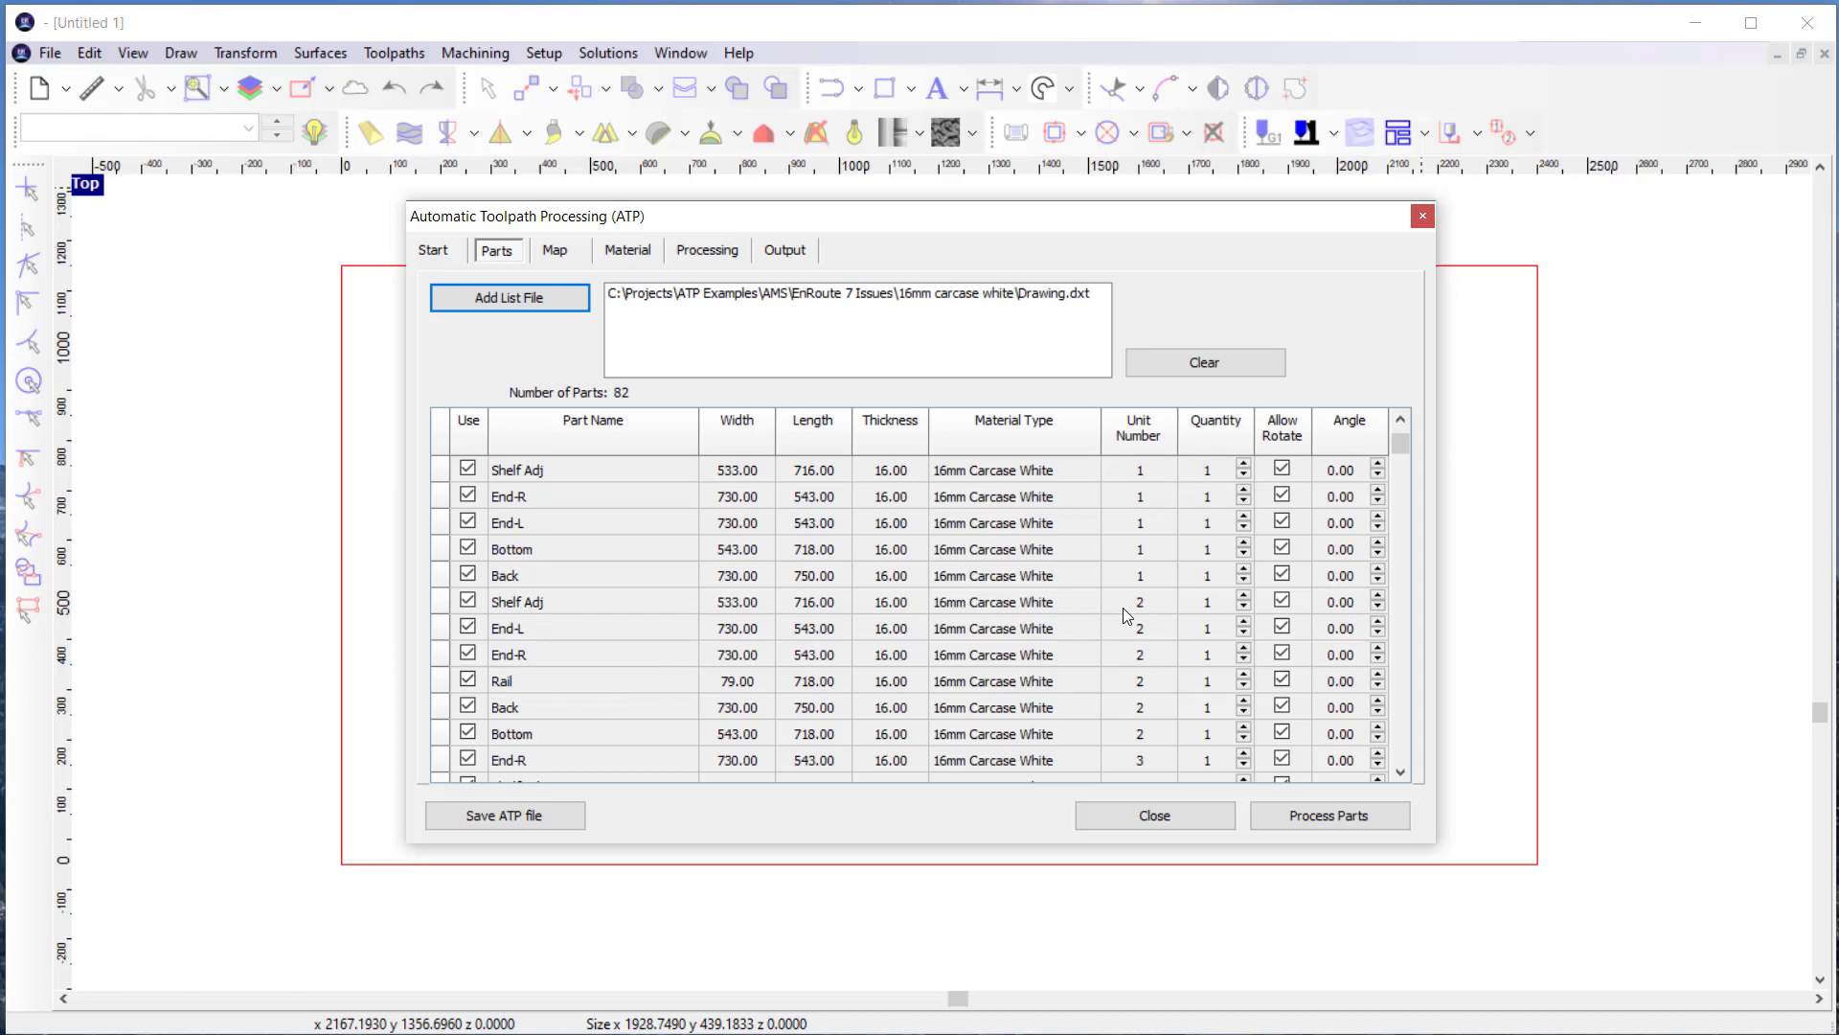
scroll(1120, 622, down, 12)
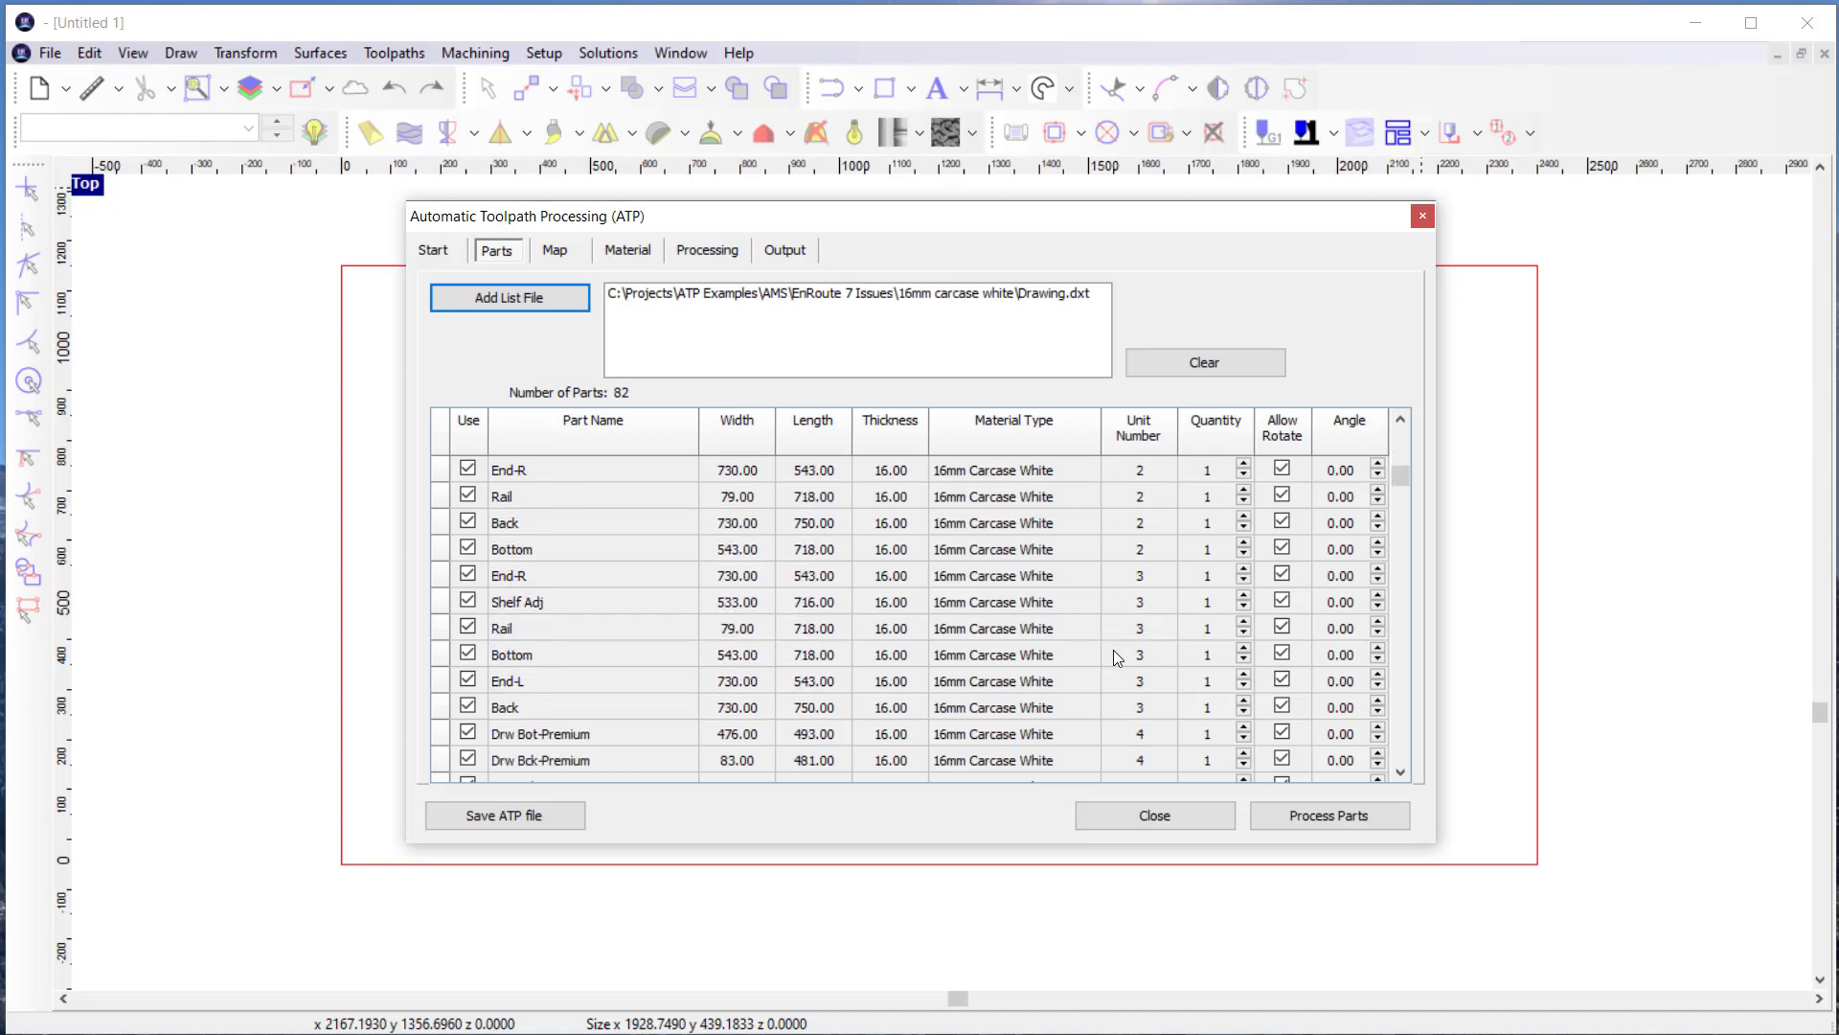
scroll(1113, 649, down, 20)
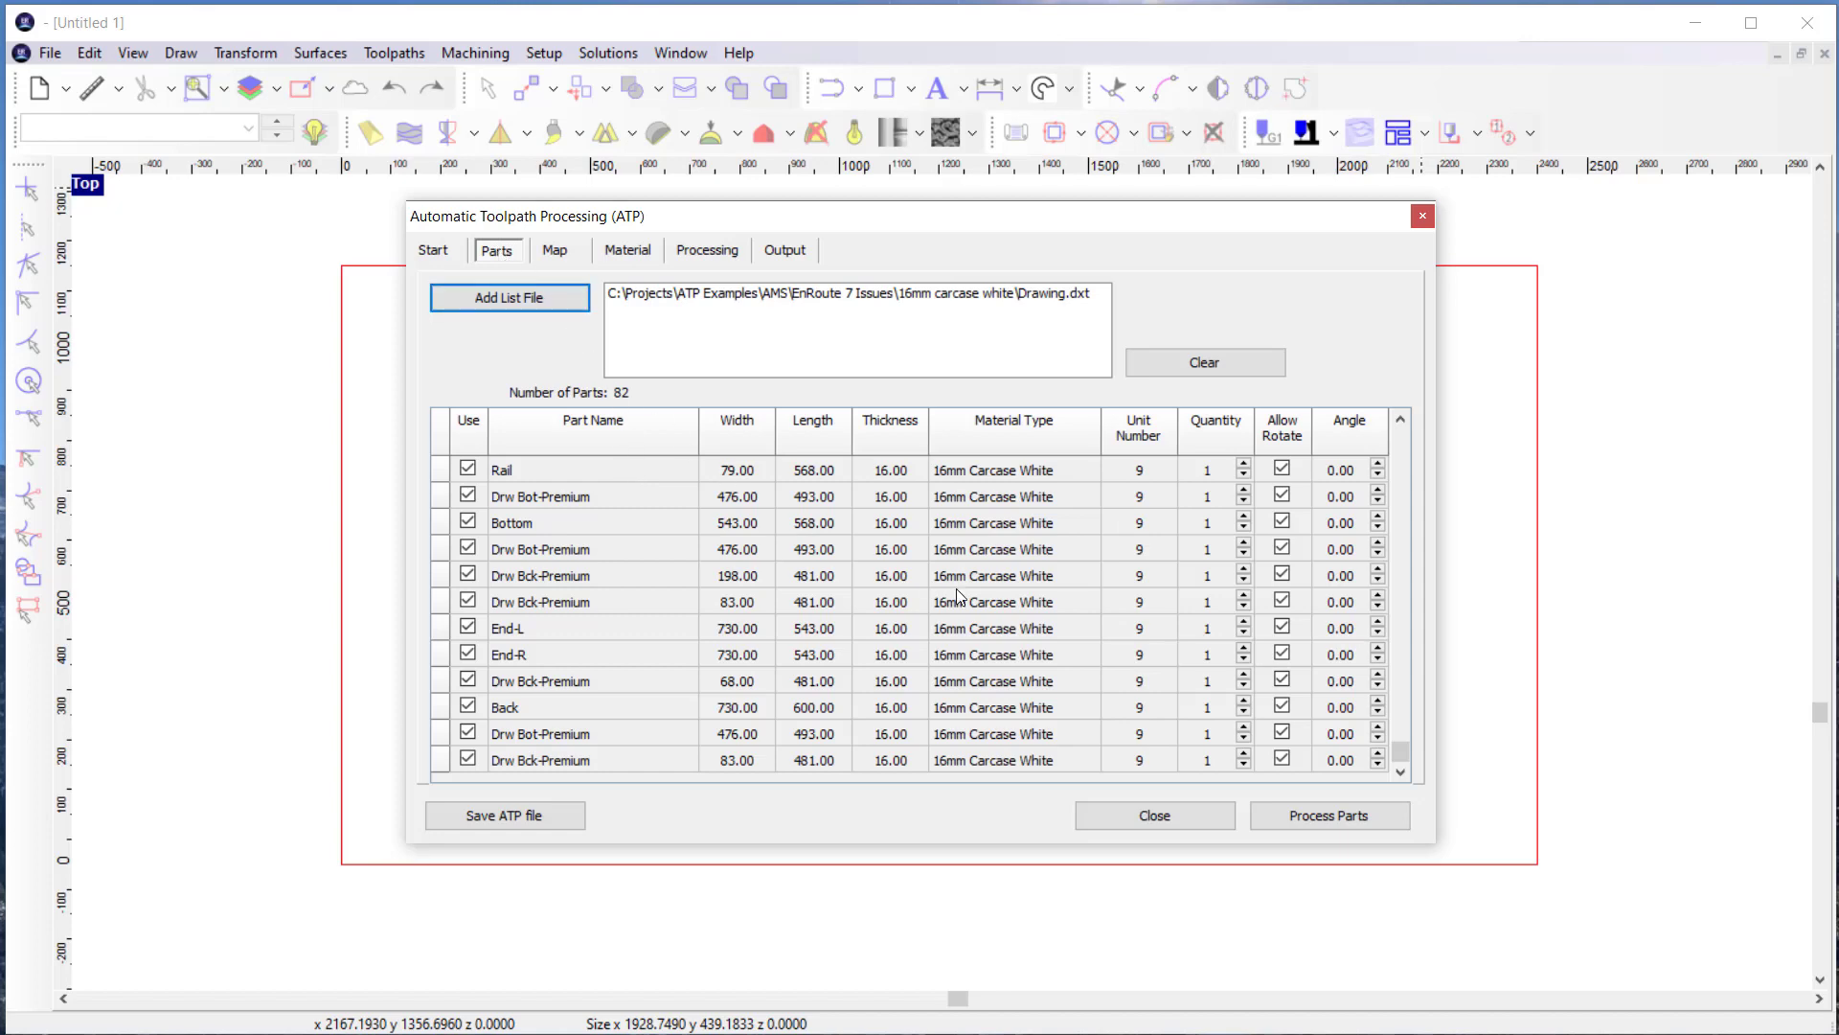
scroll(1142, 632, up, 14)
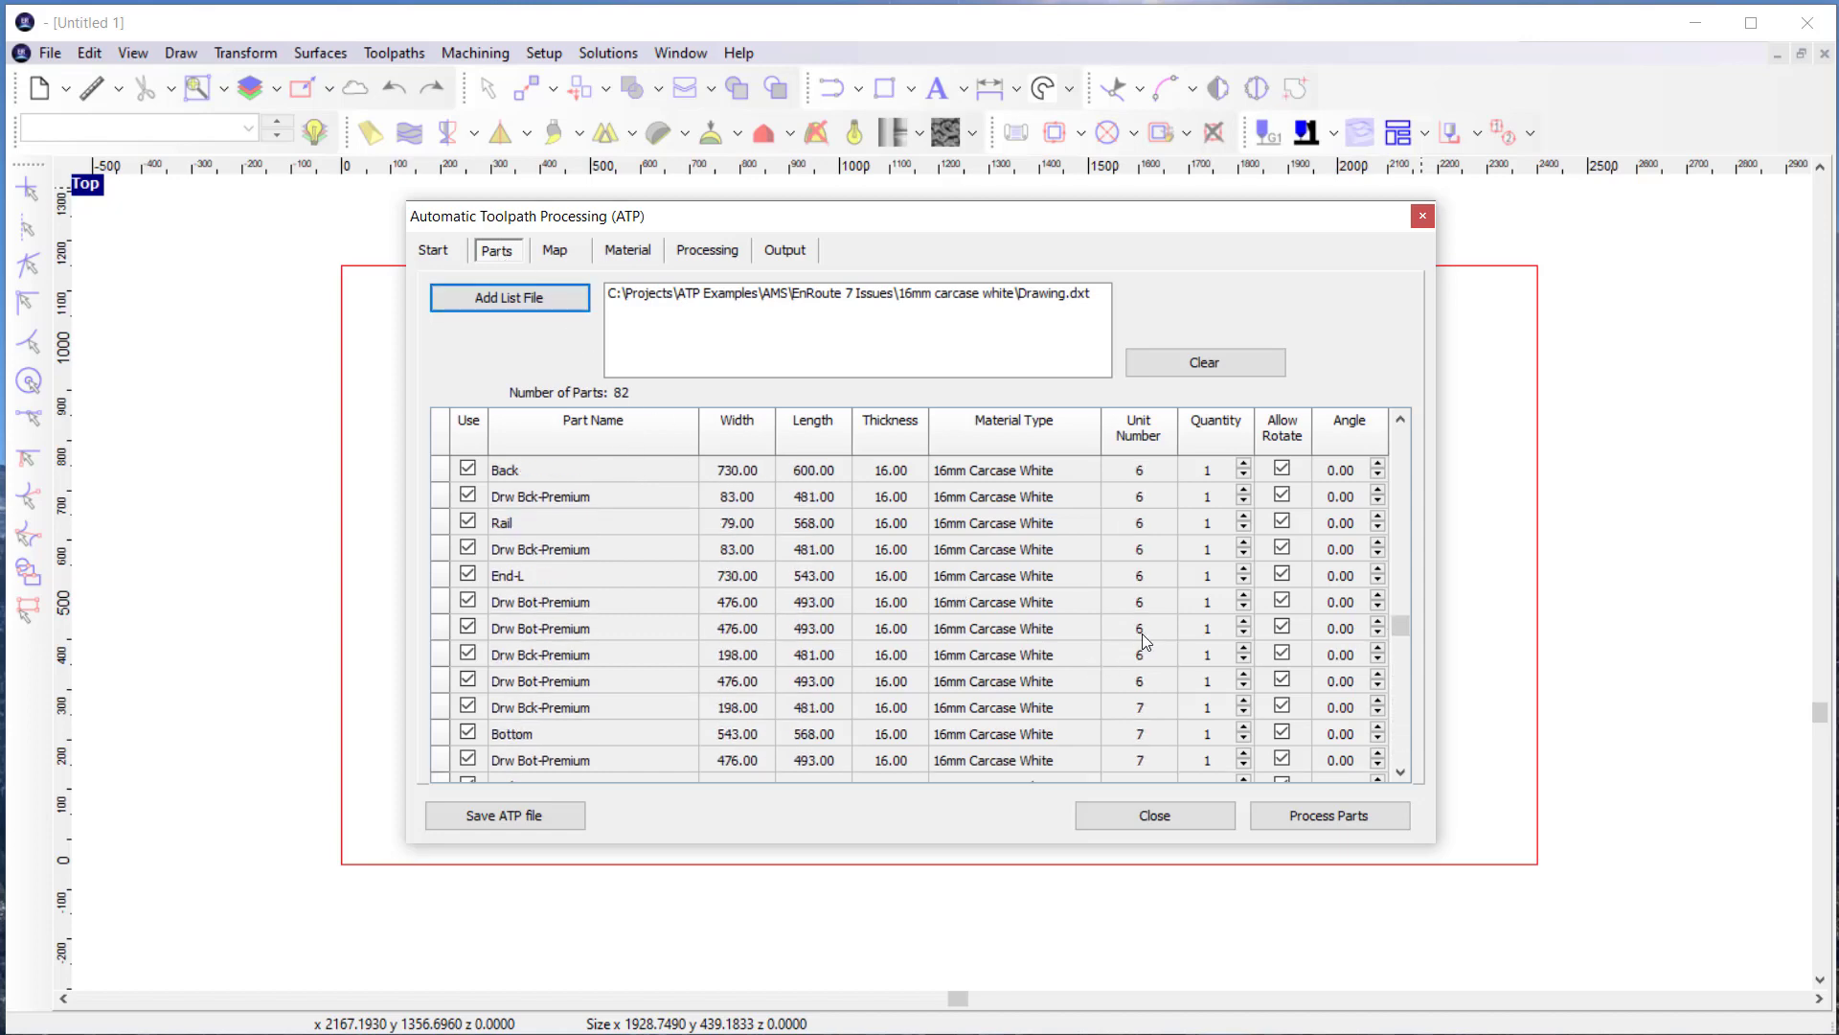
scroll(1145, 640, up, 9)
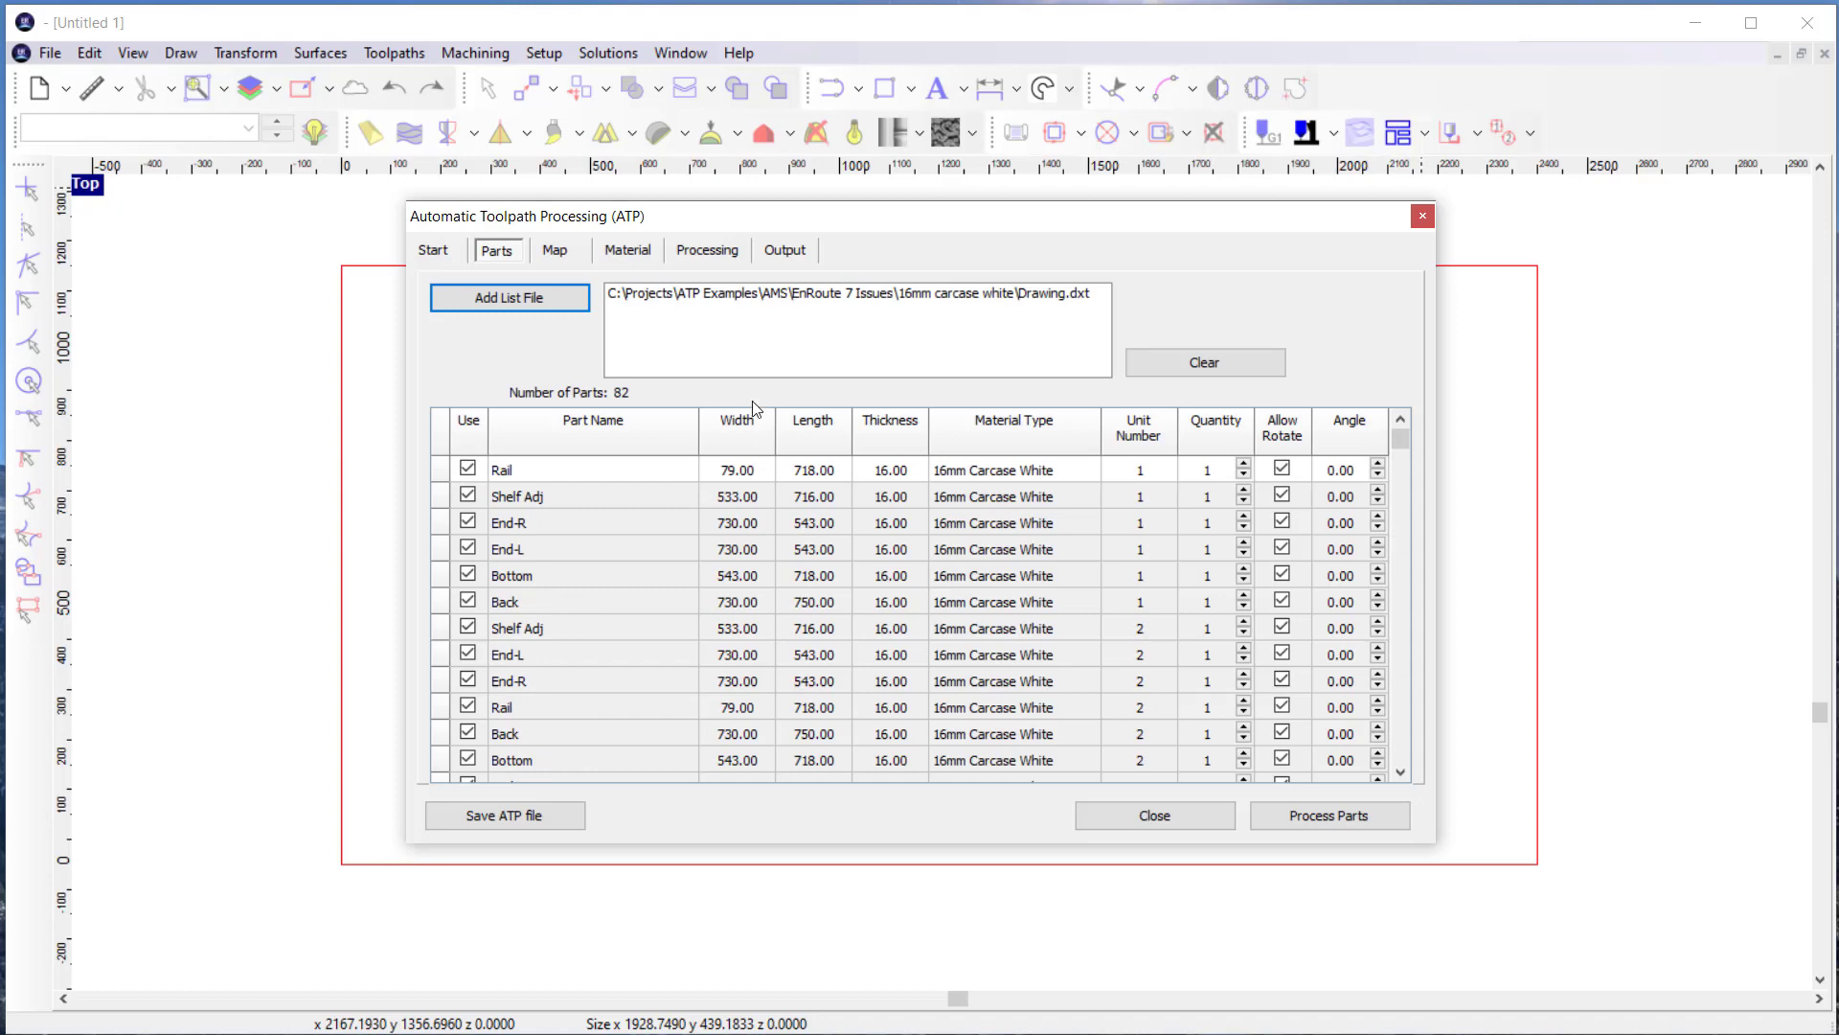
Review the nesting and output settings, then process all 82 parts into nine sheet files
click(707, 253)
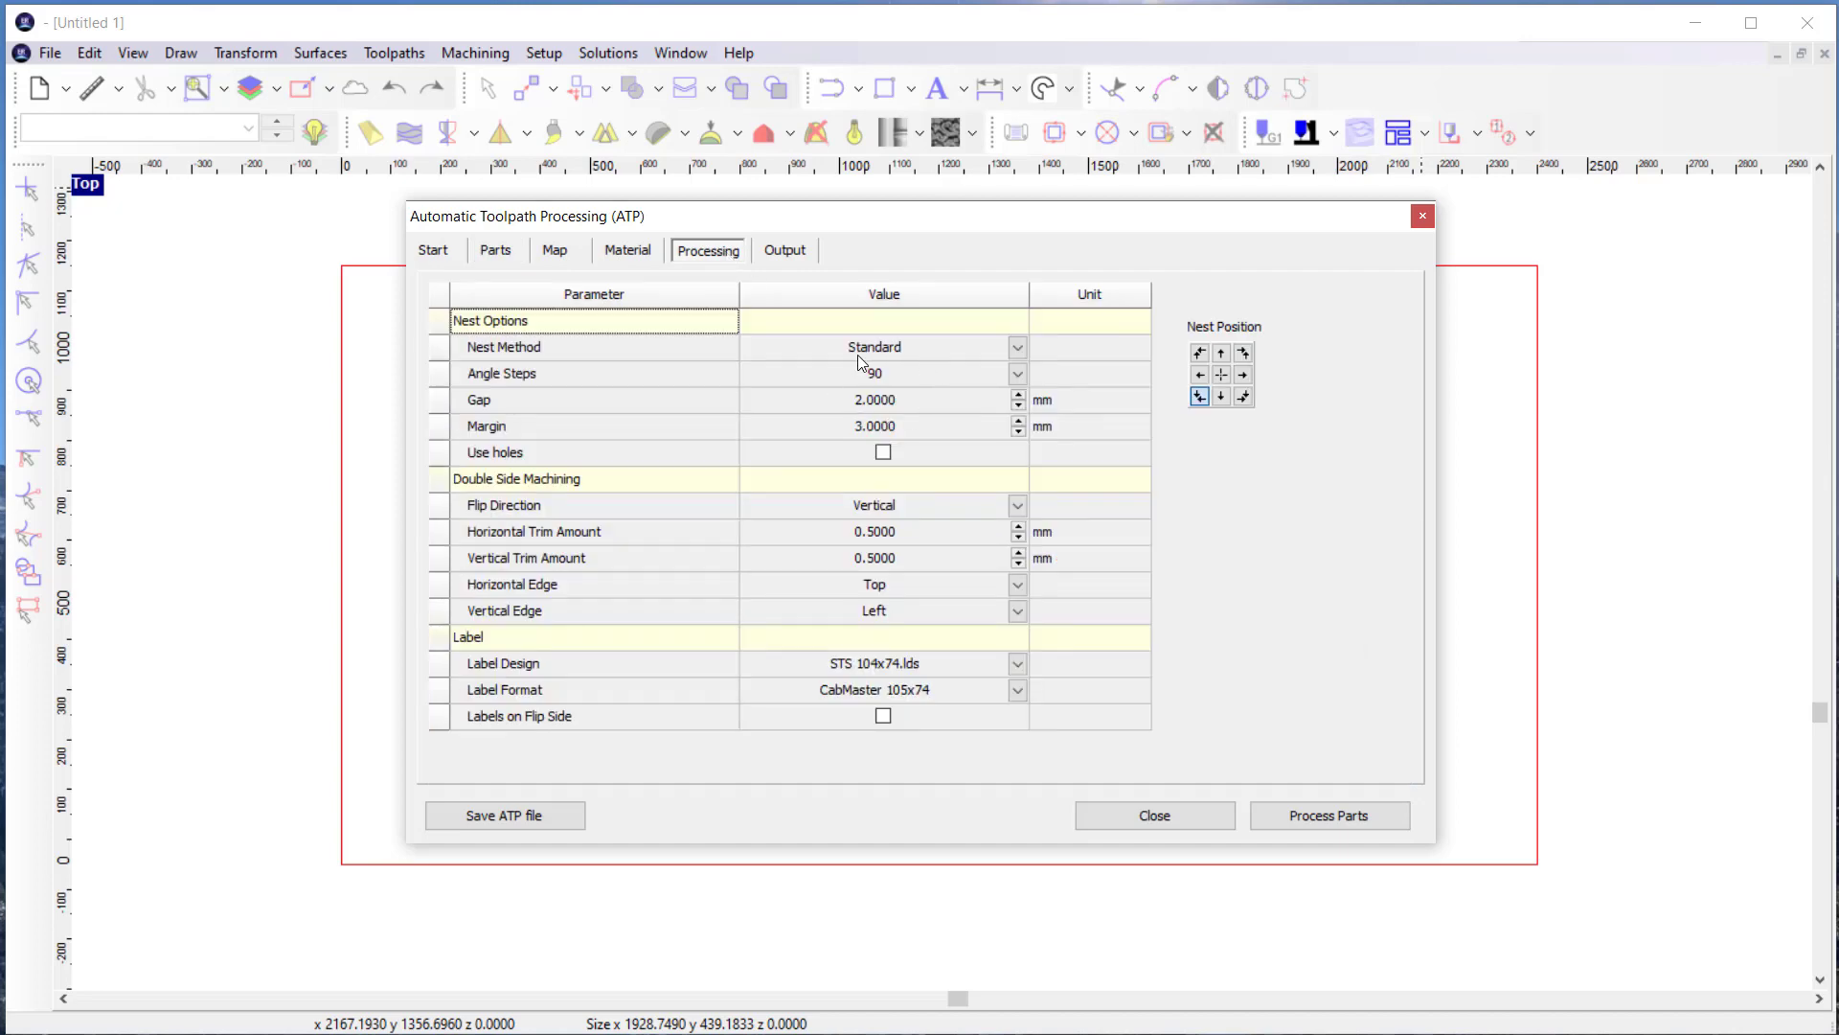
click(785, 251)
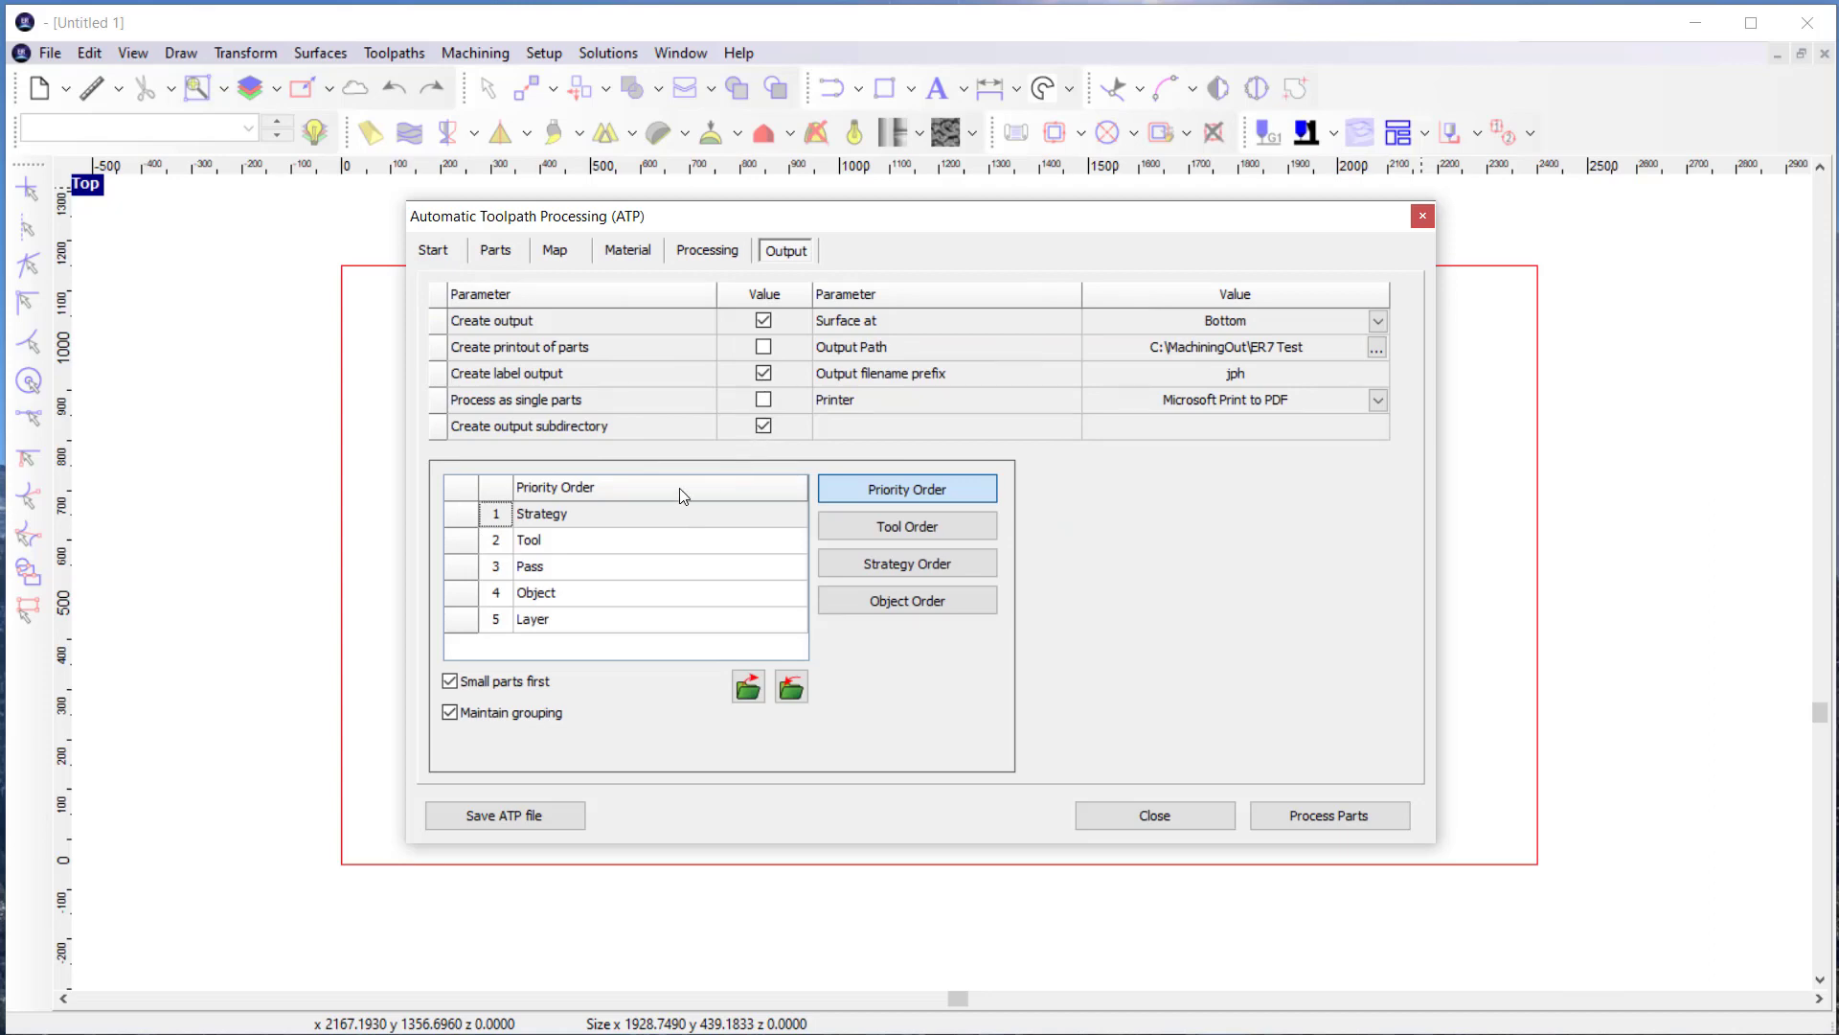
click(1294, 820)
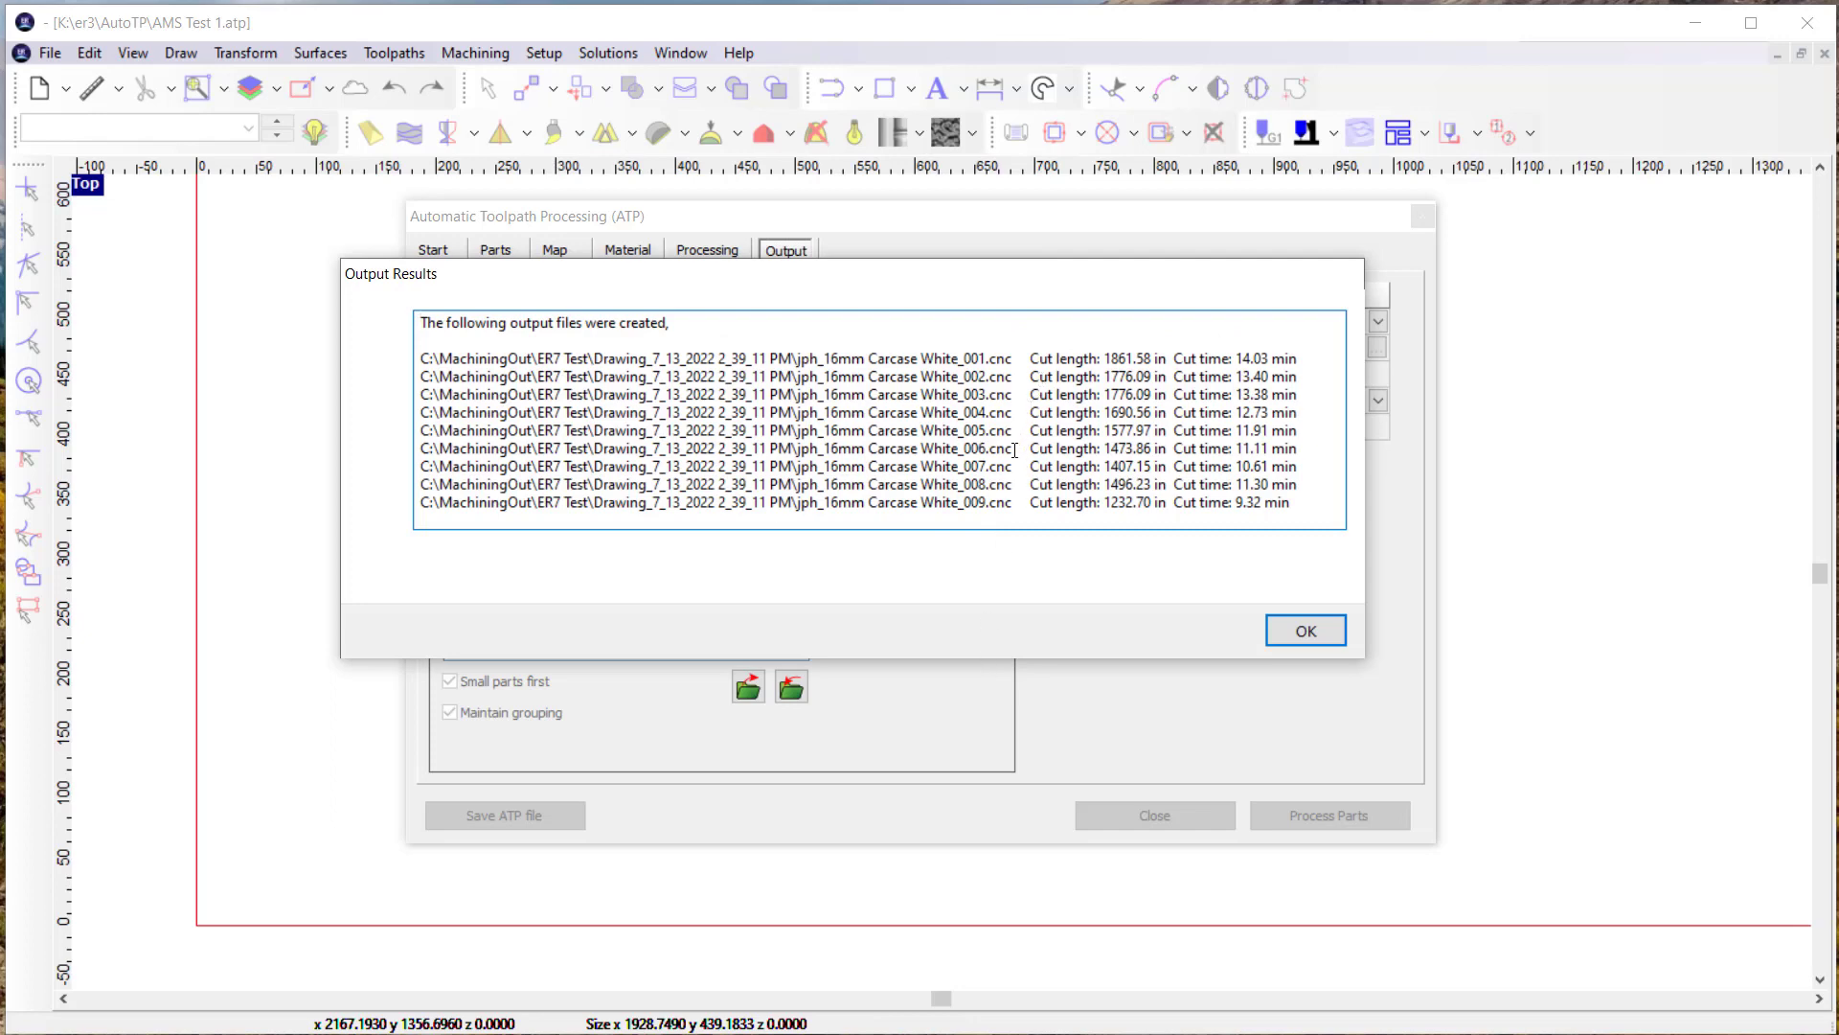
Dismiss Output Results, close the ATP dialog, and step through nested sheets 001 to 008
click(1278, 631)
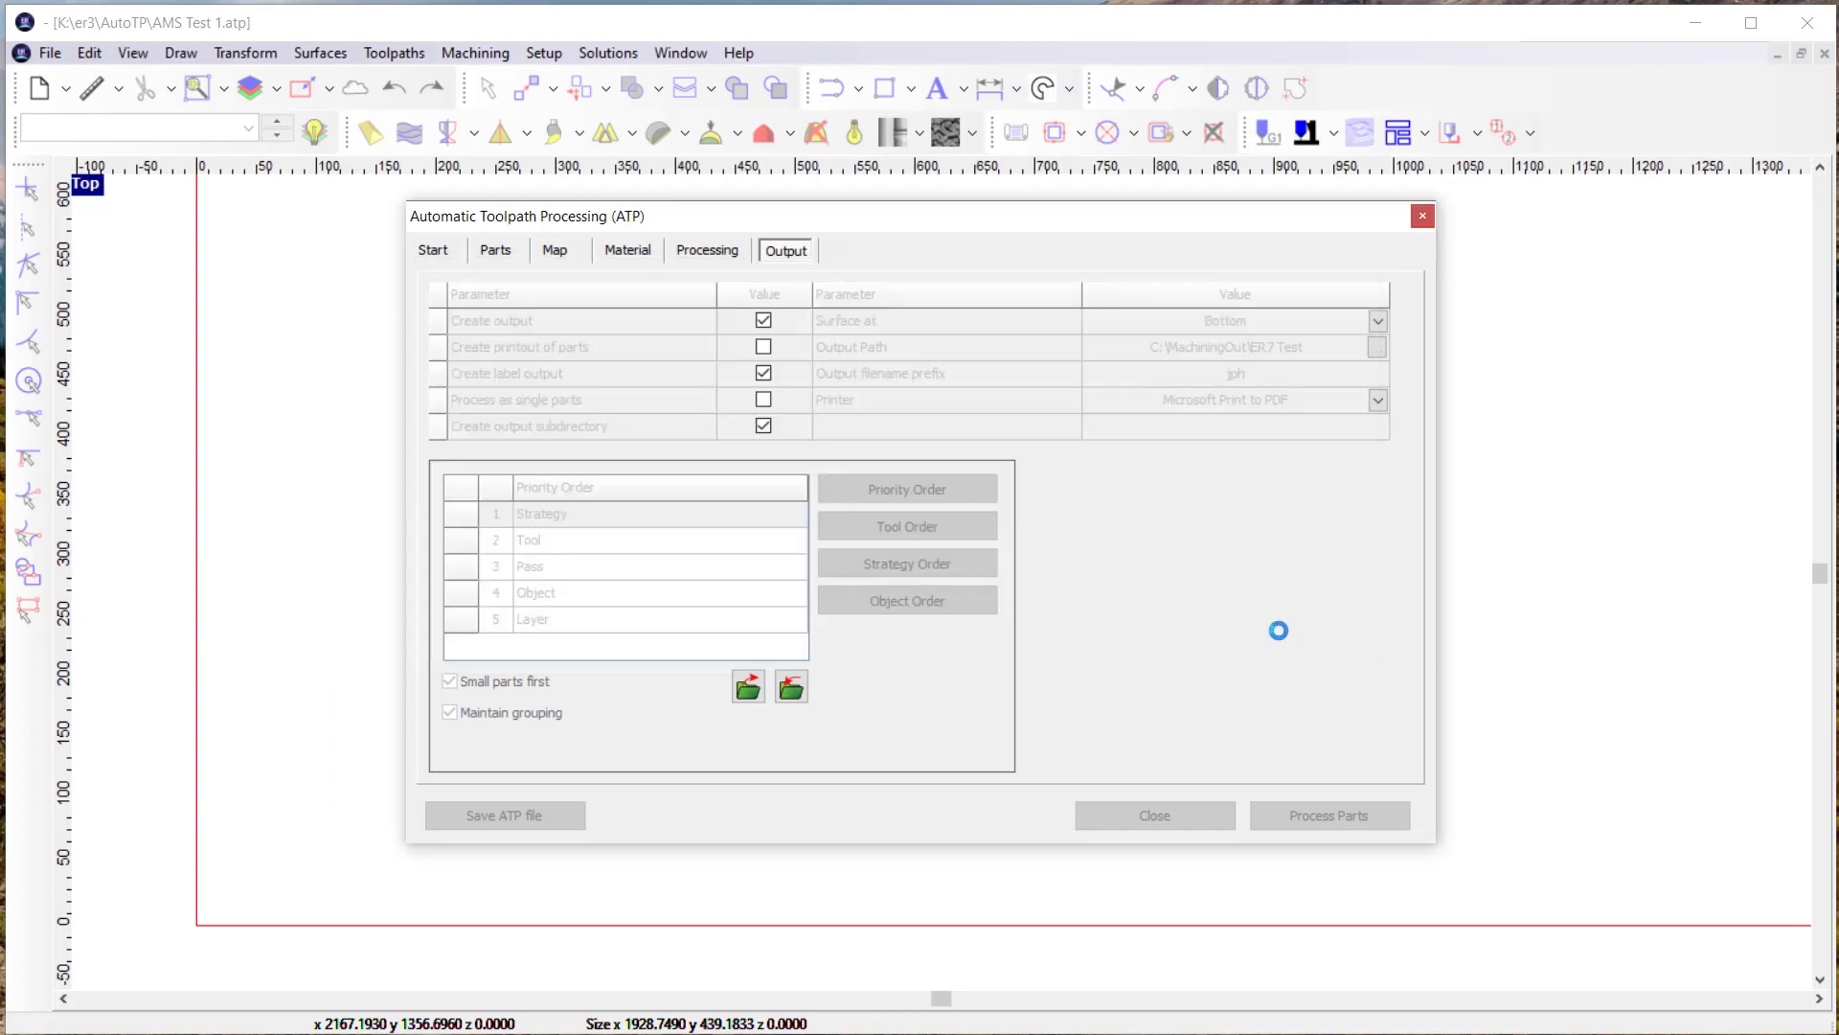
click(1203, 810)
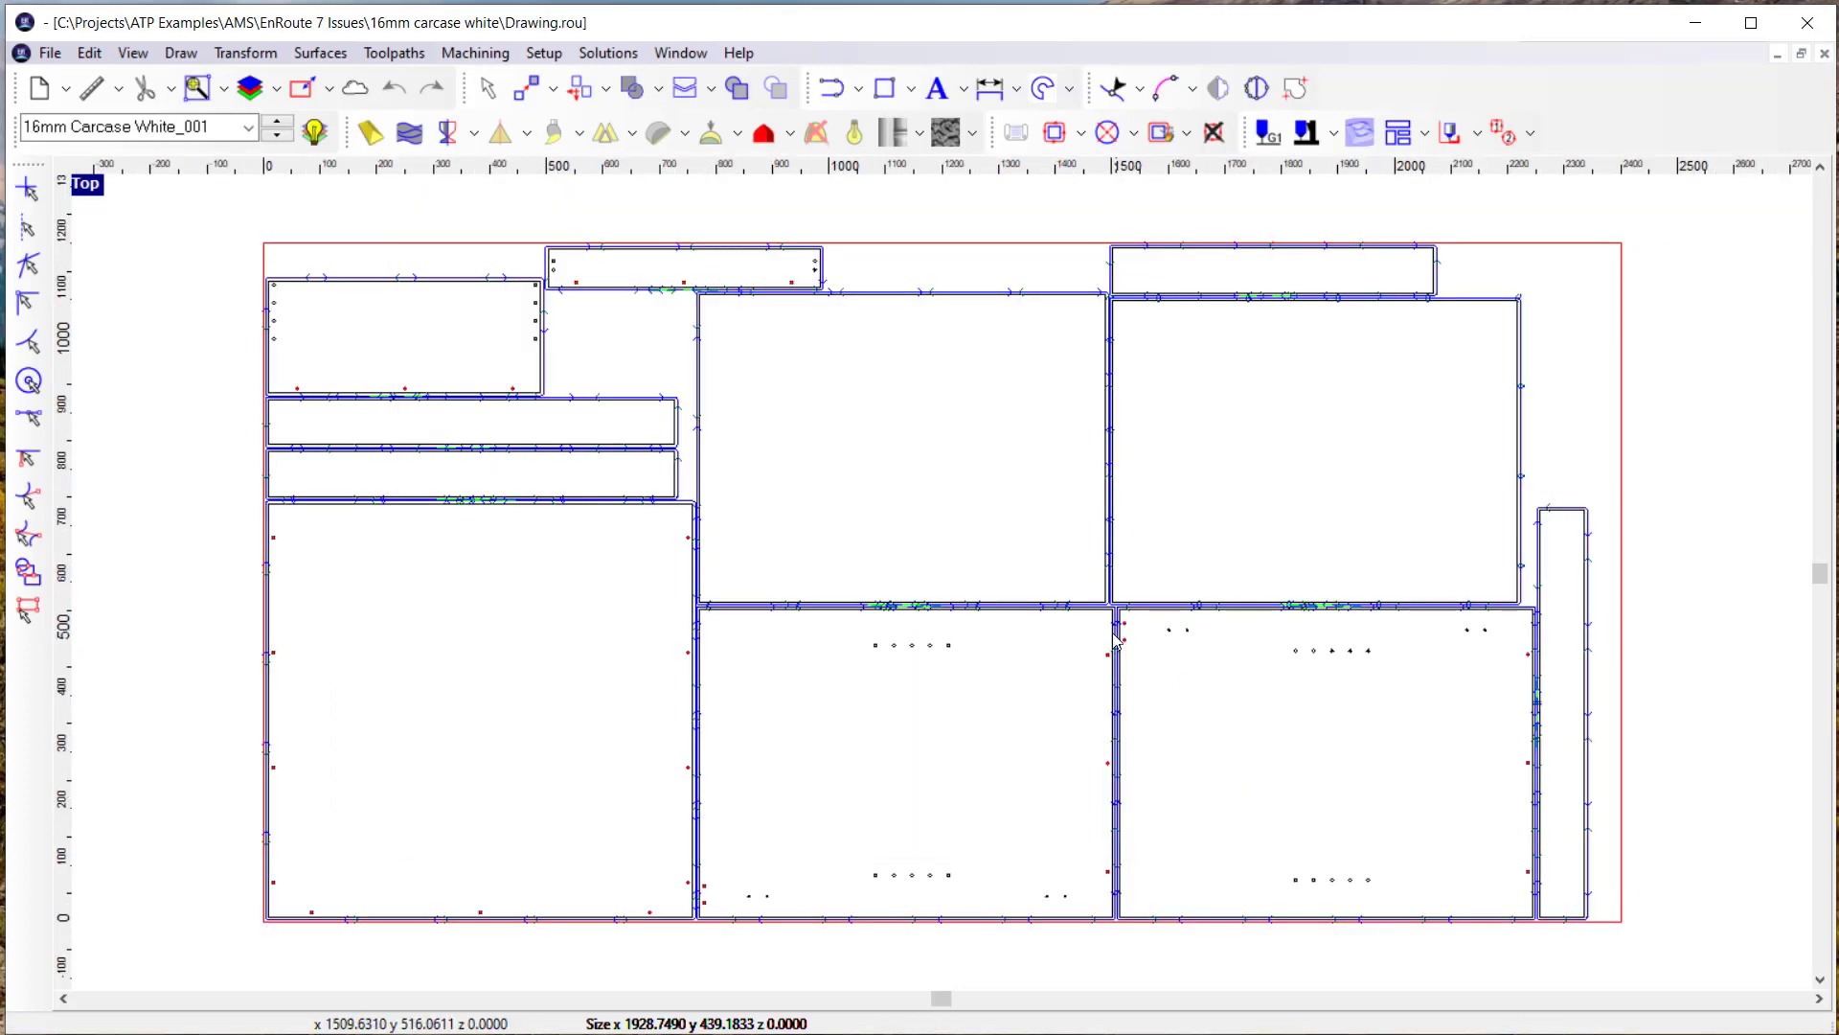
click(276, 124)
click(275, 123)
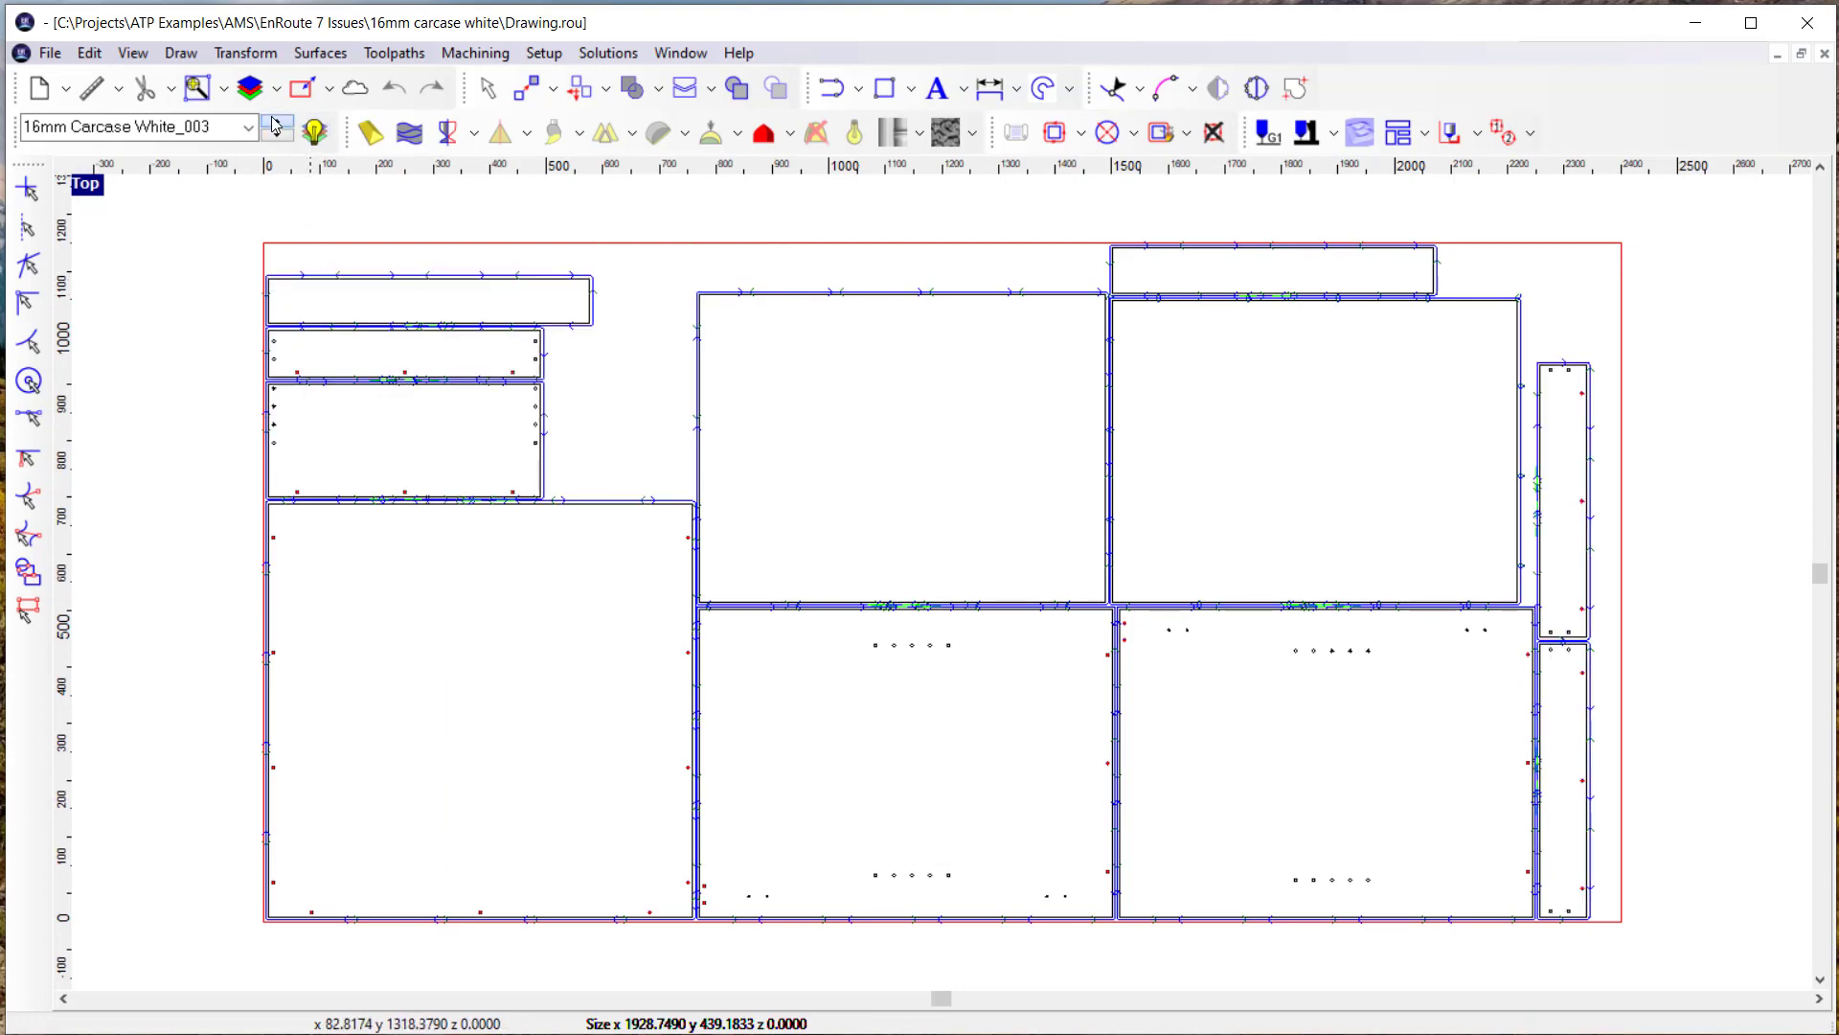
click(276, 123)
click(276, 124)
click(276, 124)
click(276, 123)
click(276, 124)
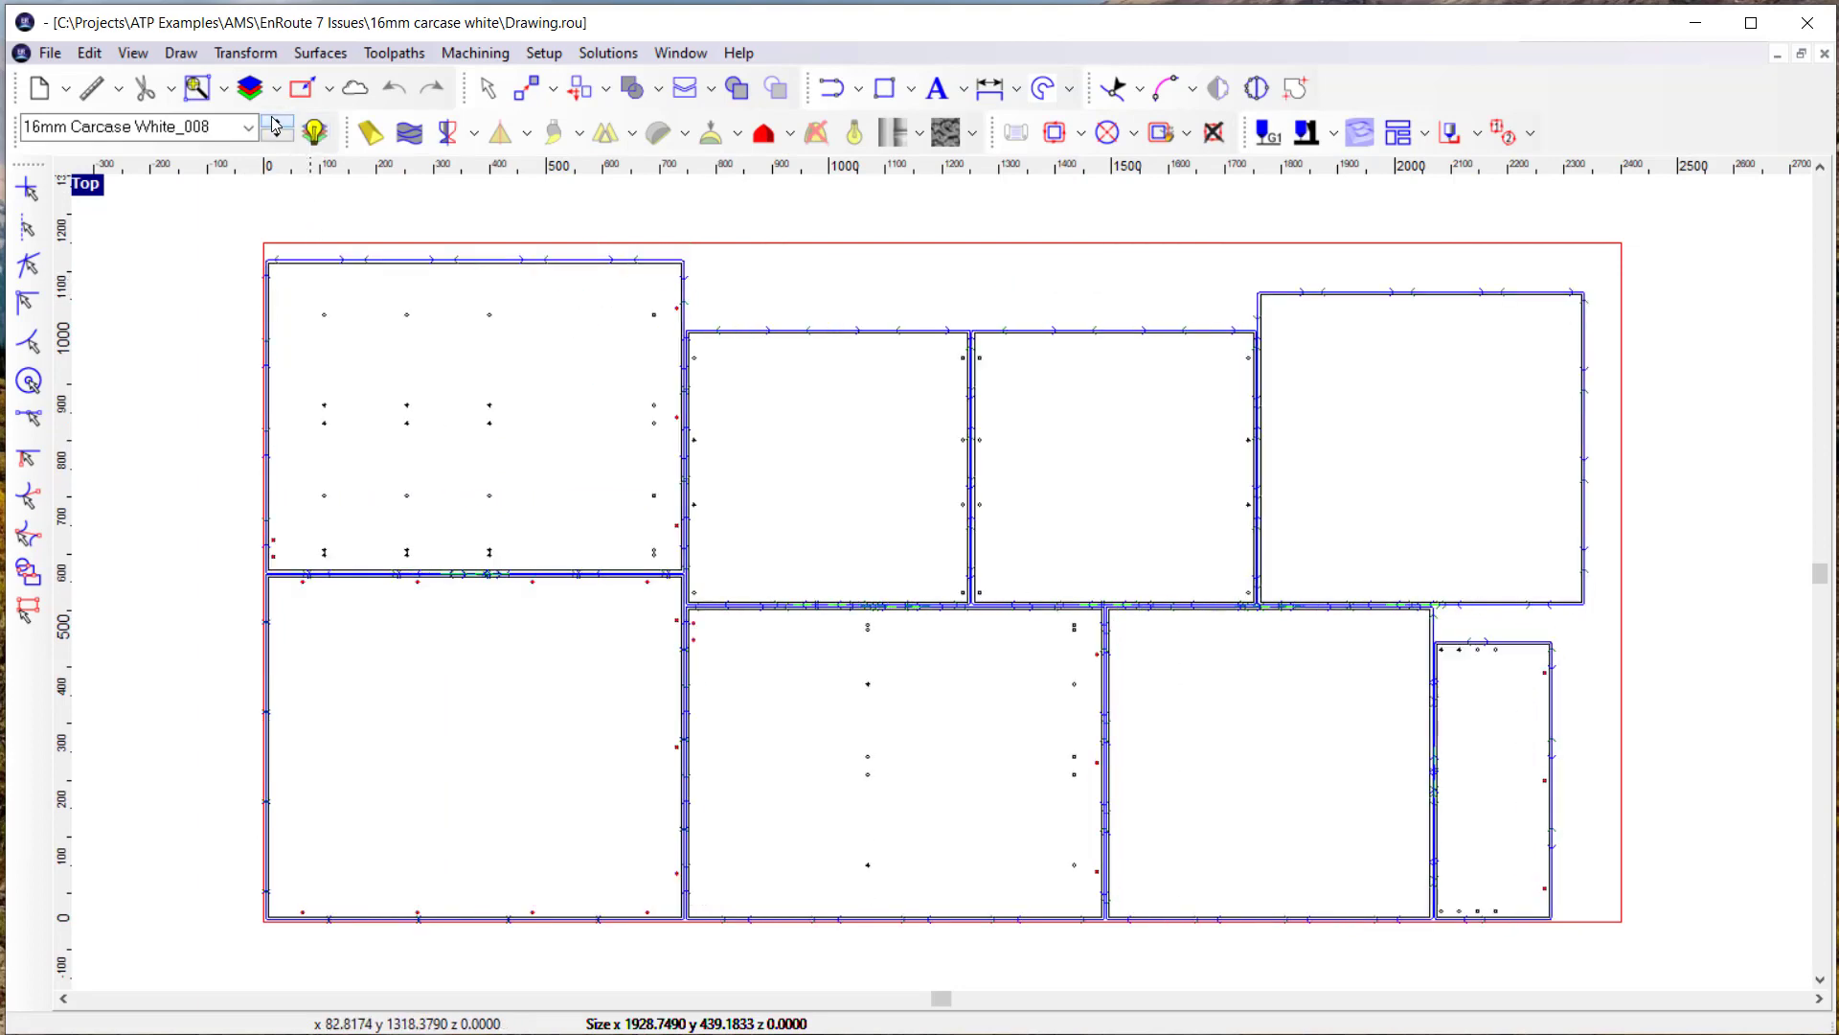
click(275, 124)
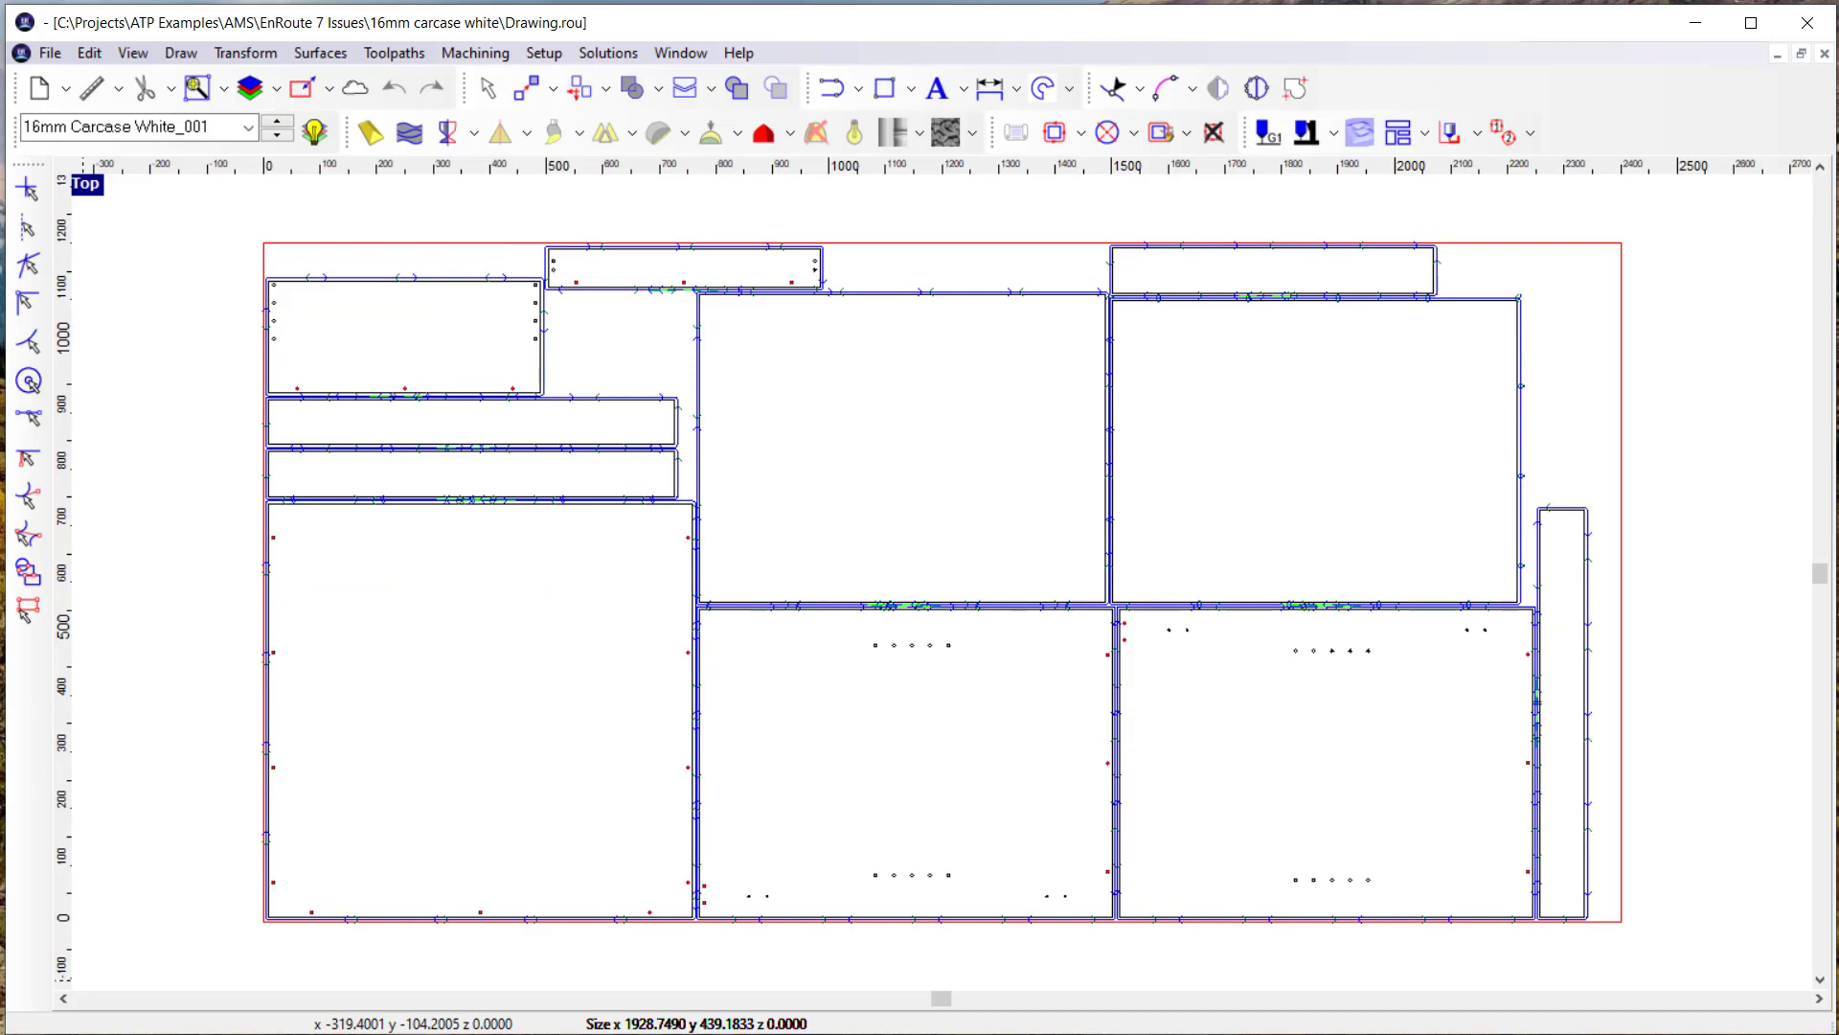
mouse_move(131, 1033)
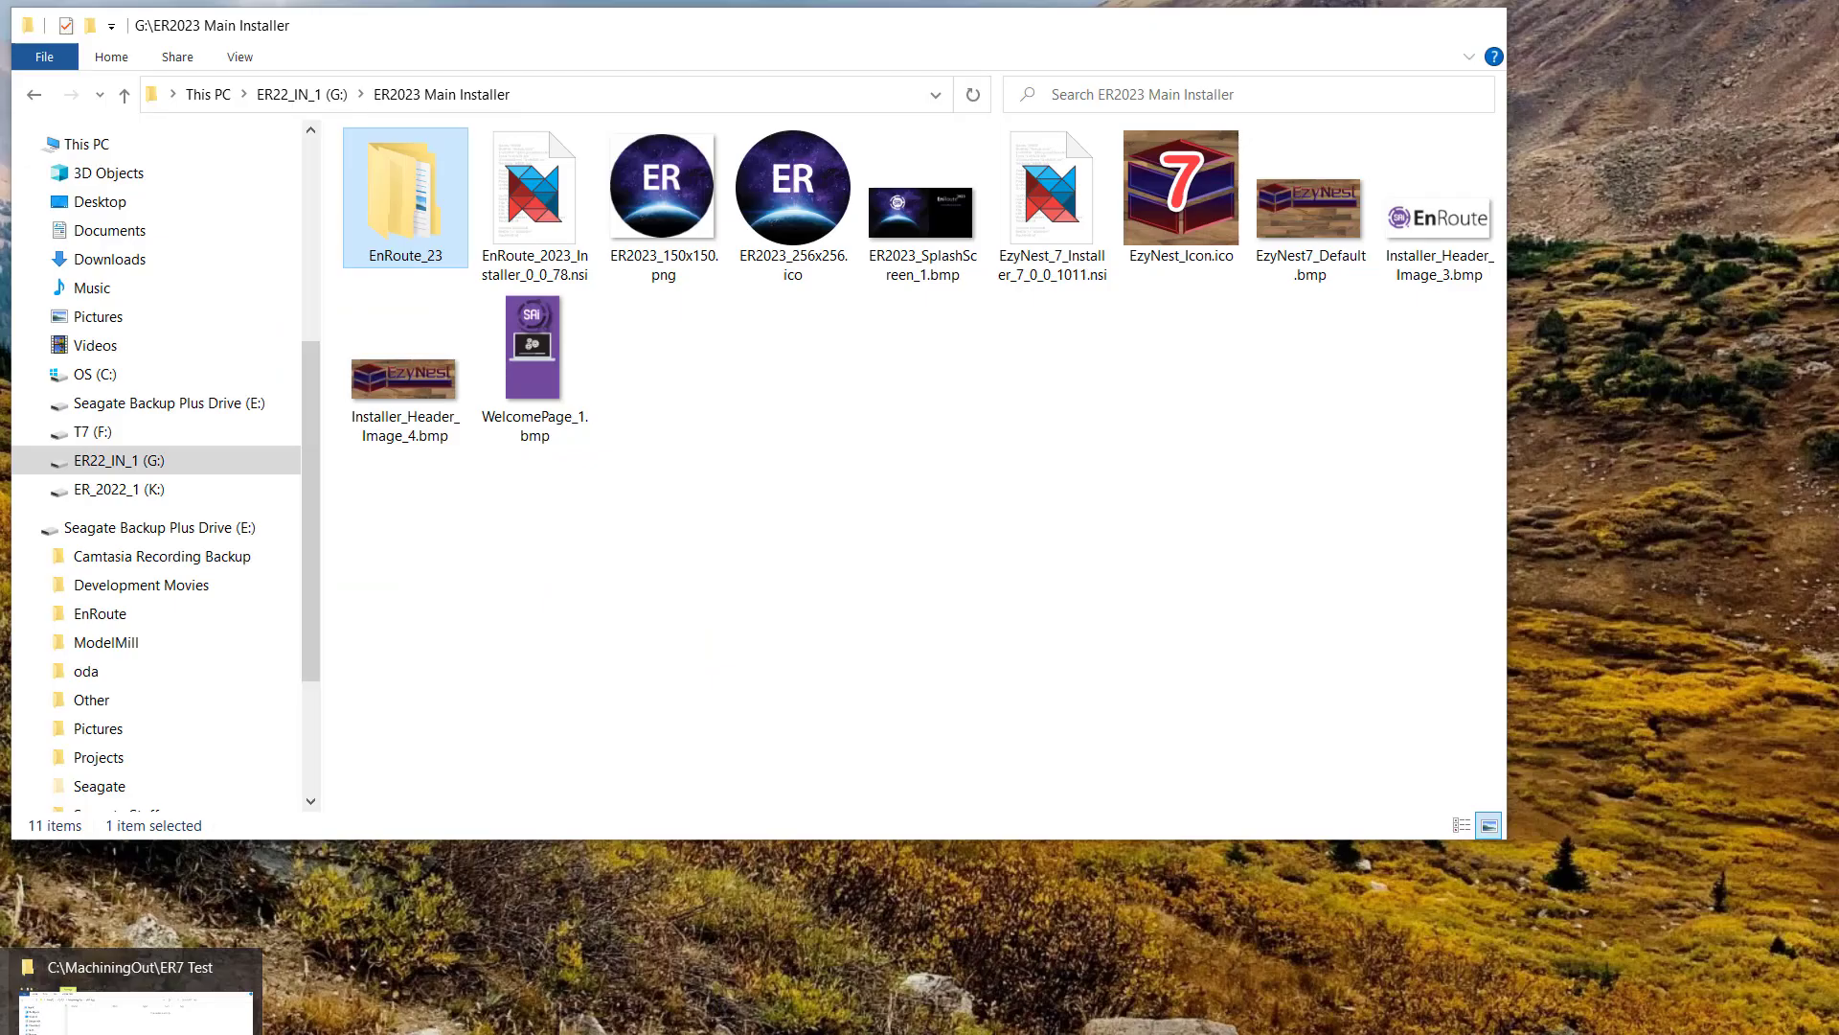
Open the Drawing_7_13_2022 2_39_11 PM output folder and view label image jph_0001.jpg in PhotoScape X
click(131, 1006)
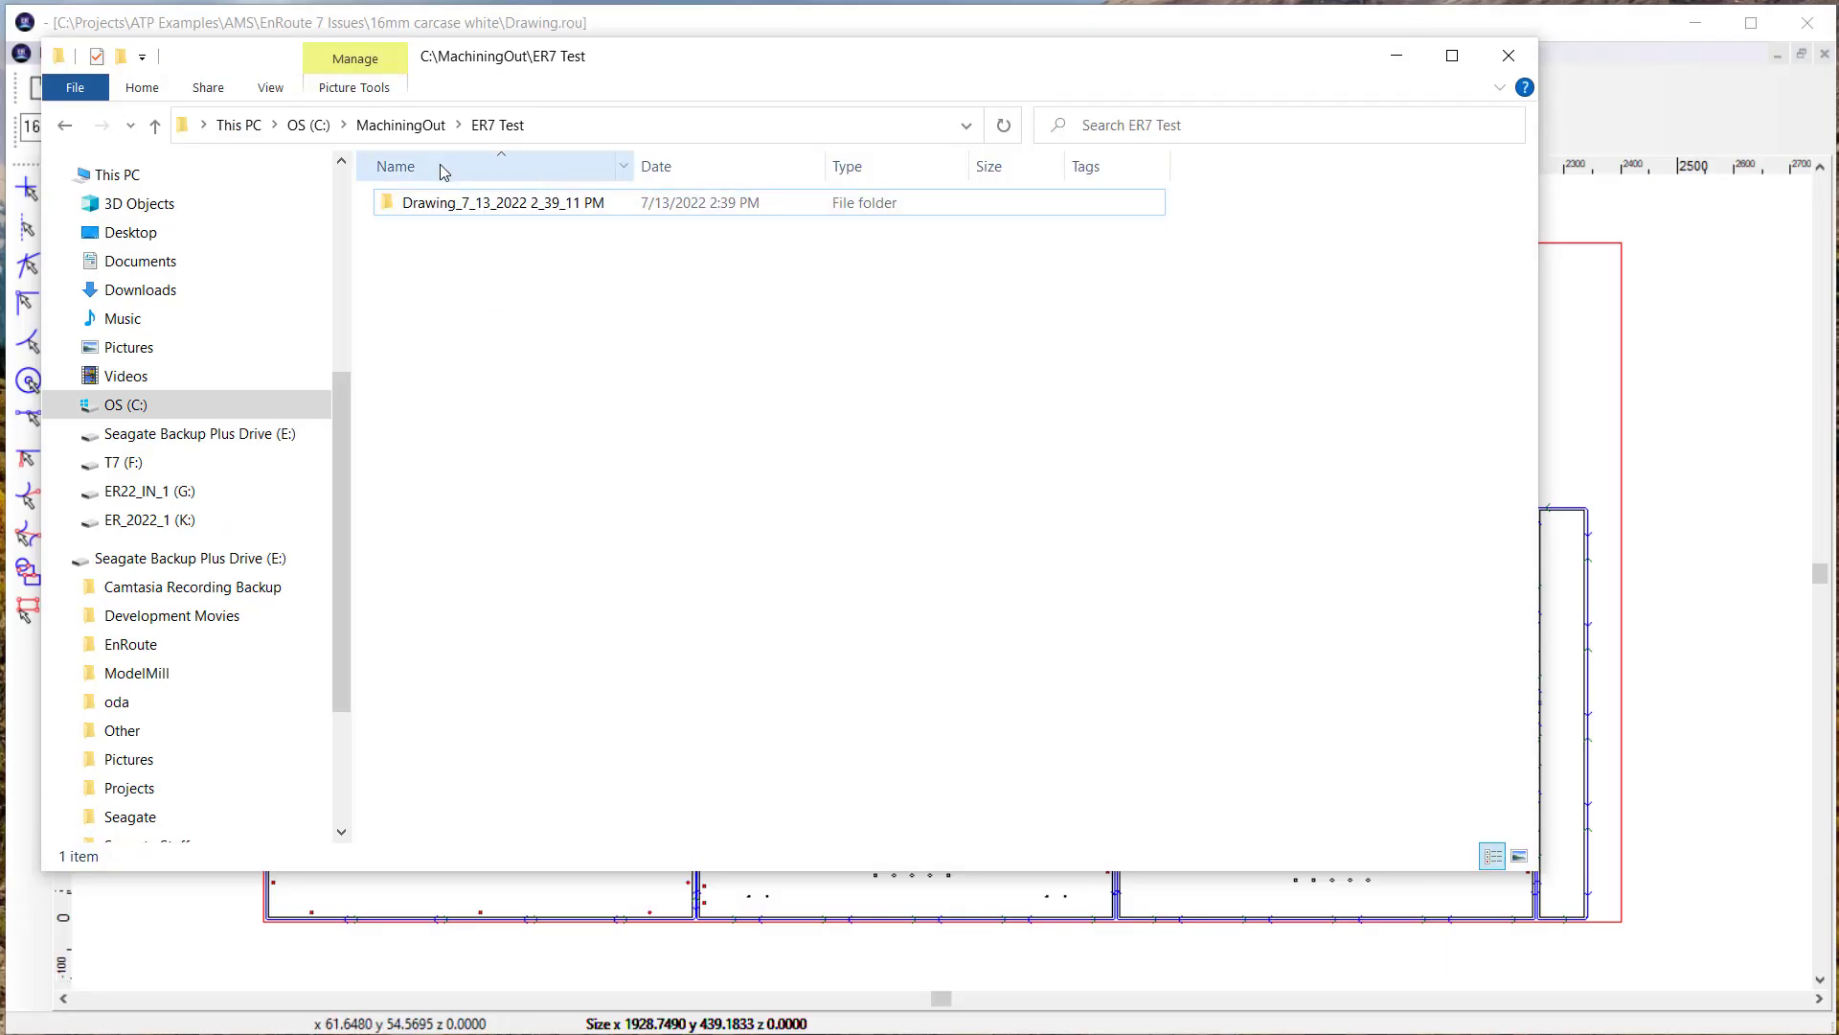
click(452, 206)
double_click(446, 205)
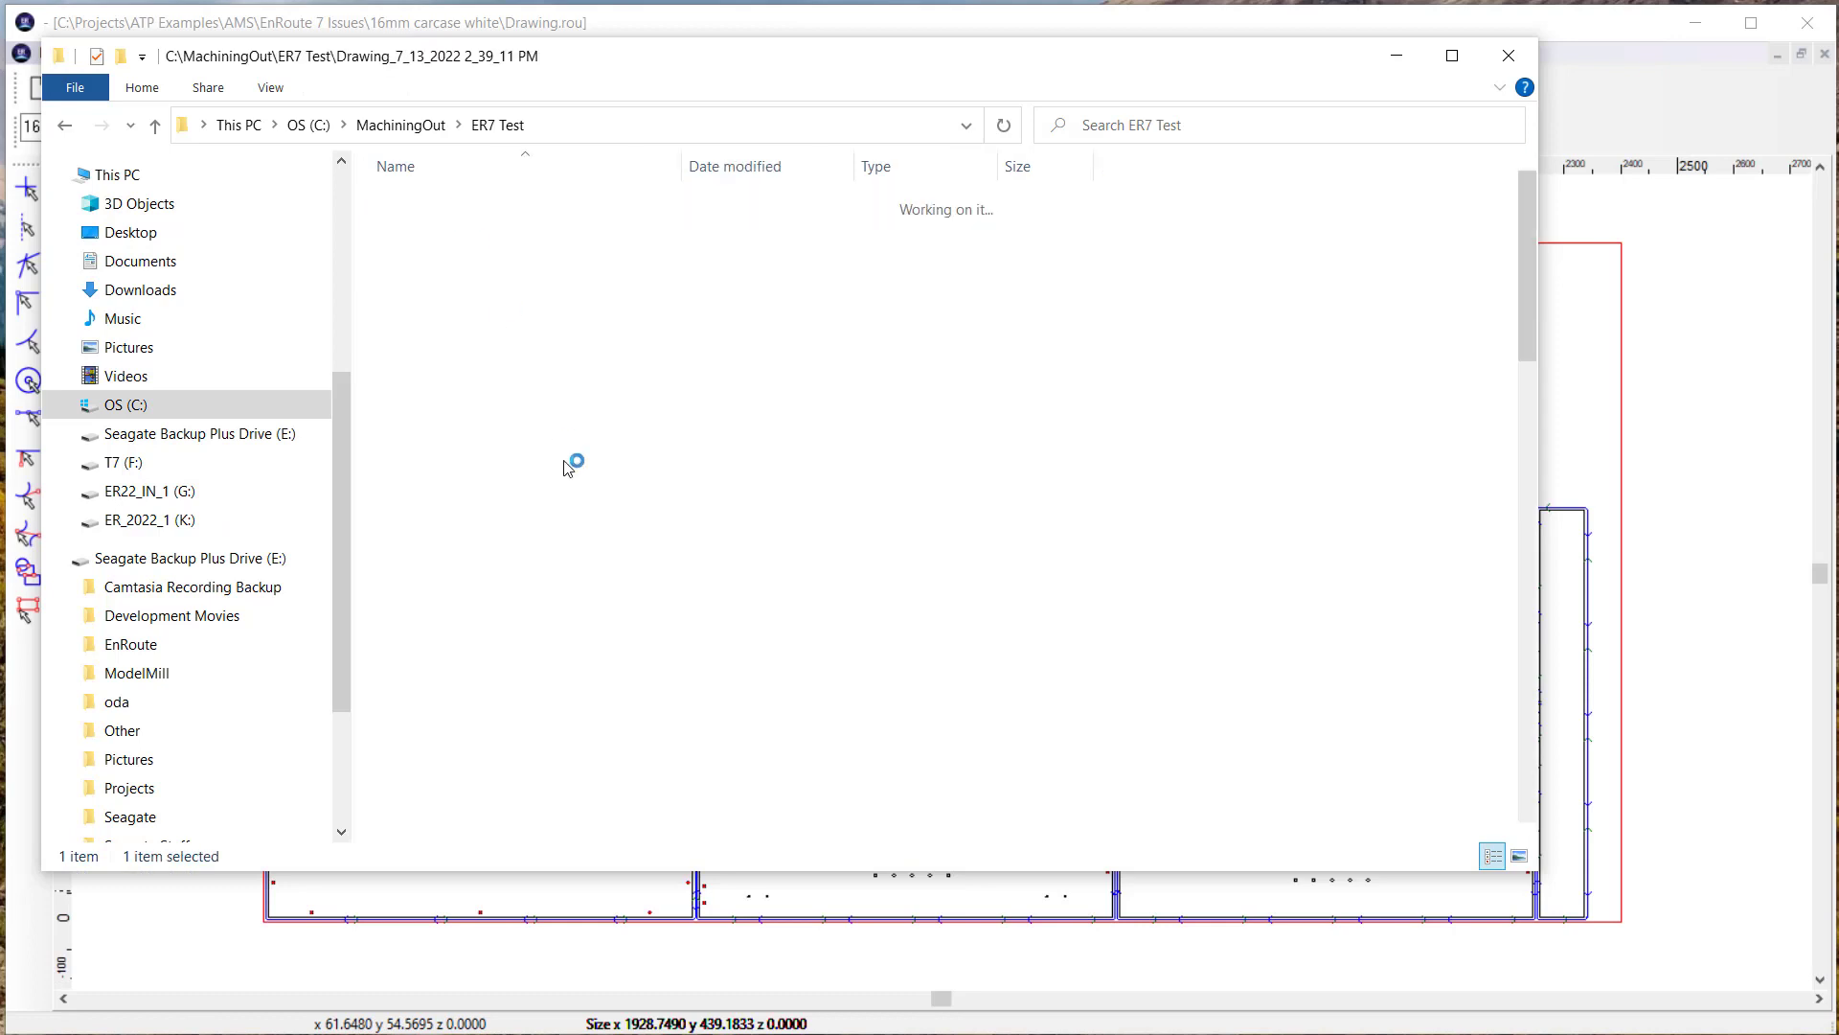
double_click(458, 245)
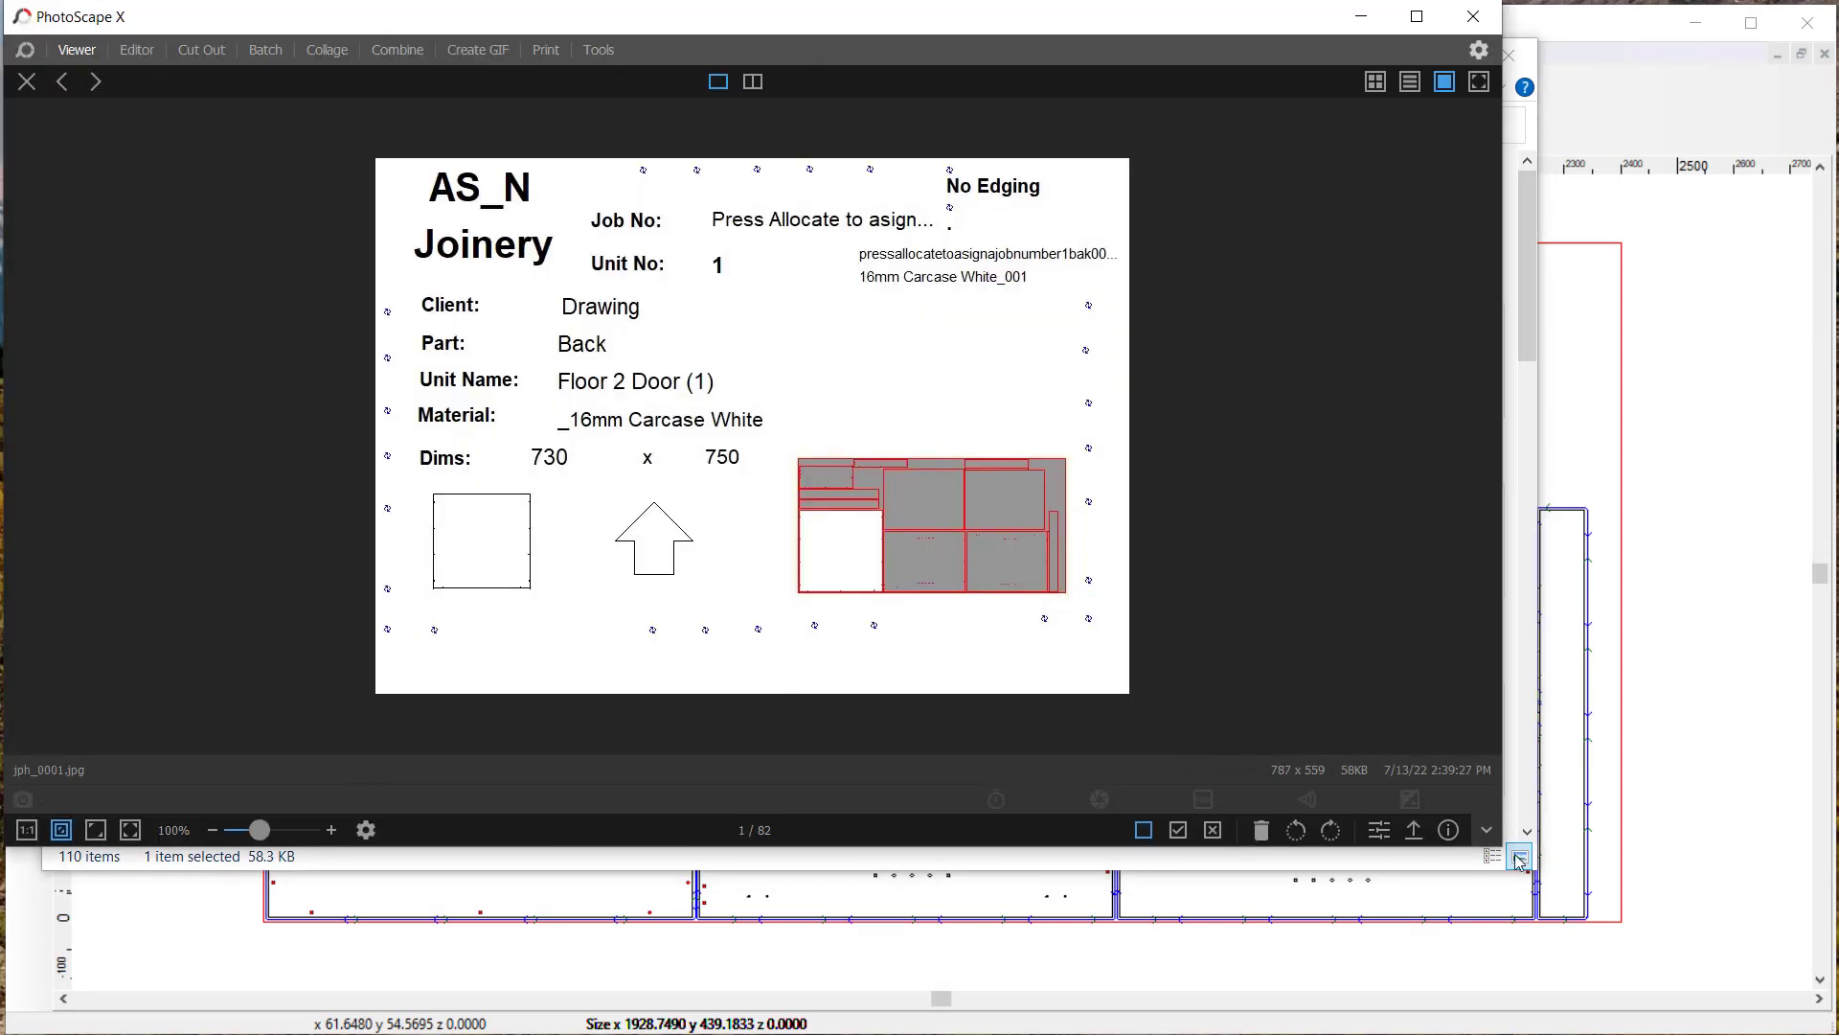
Enlarge the output folder window, then bring the label viewer back in front and reposition it
click(1528, 865)
drag(1585, 896, 1730, 996)
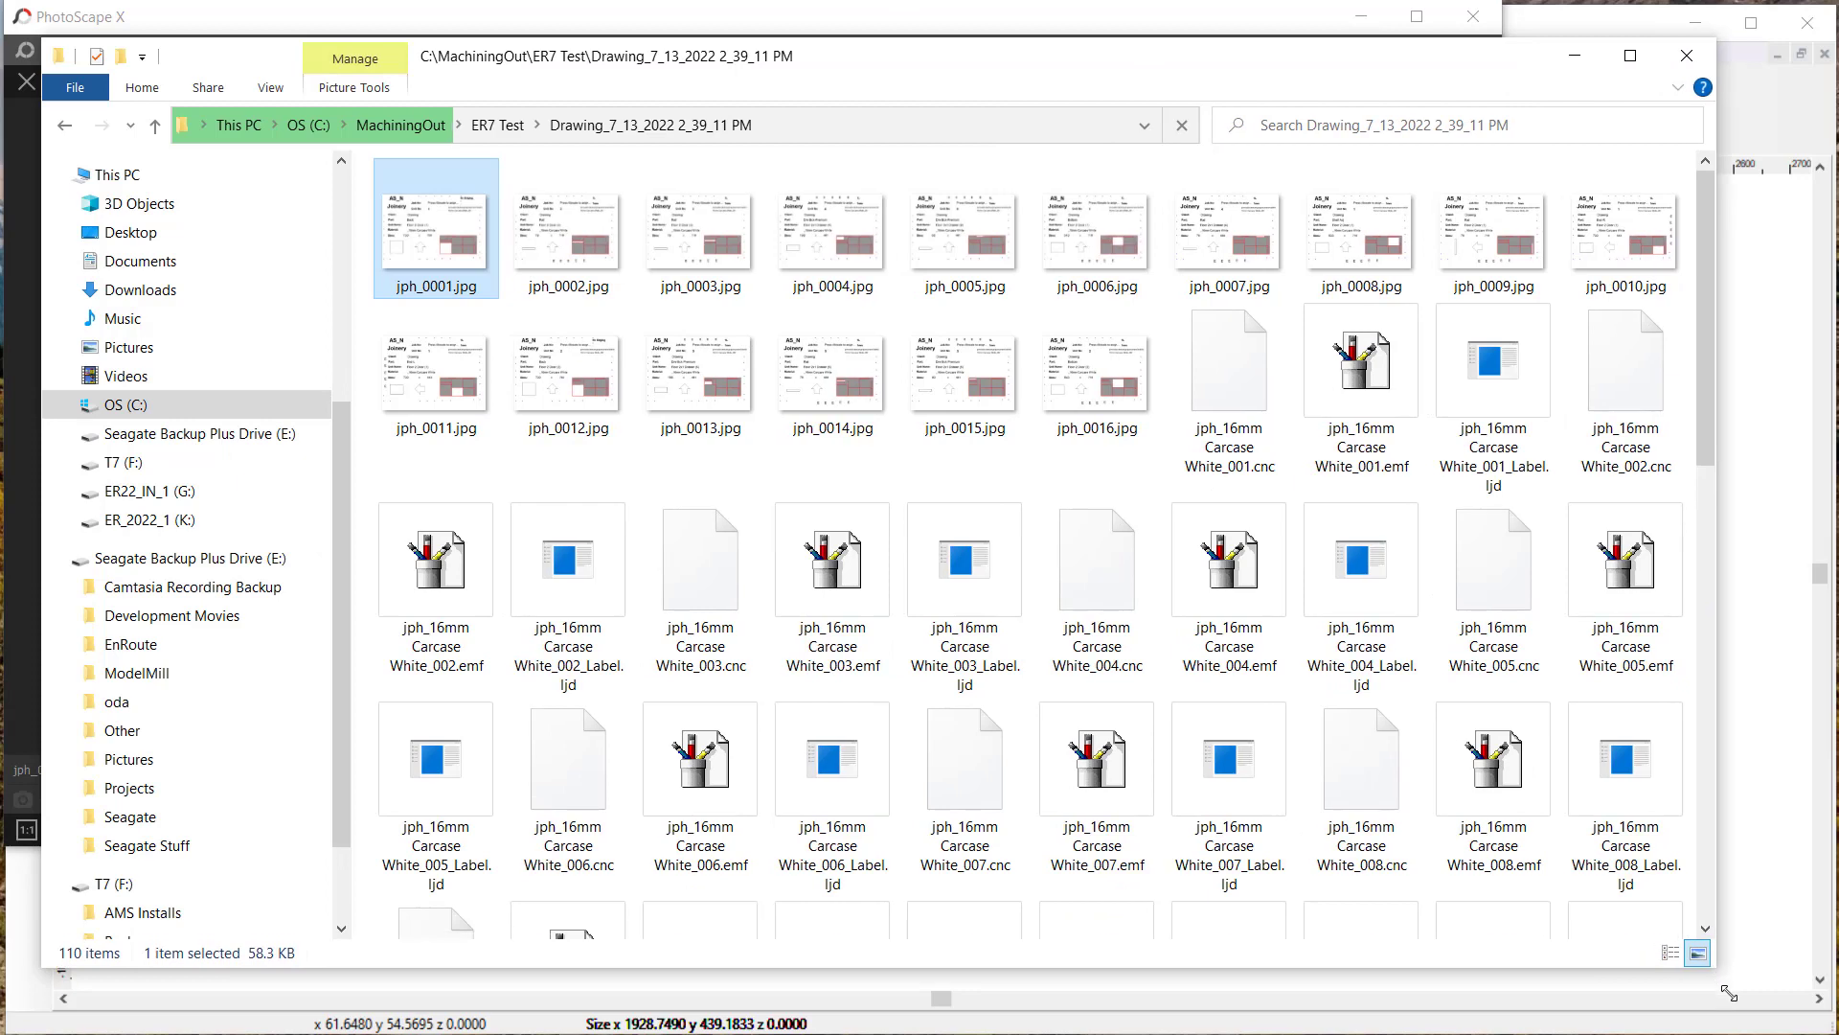
click(23, 594)
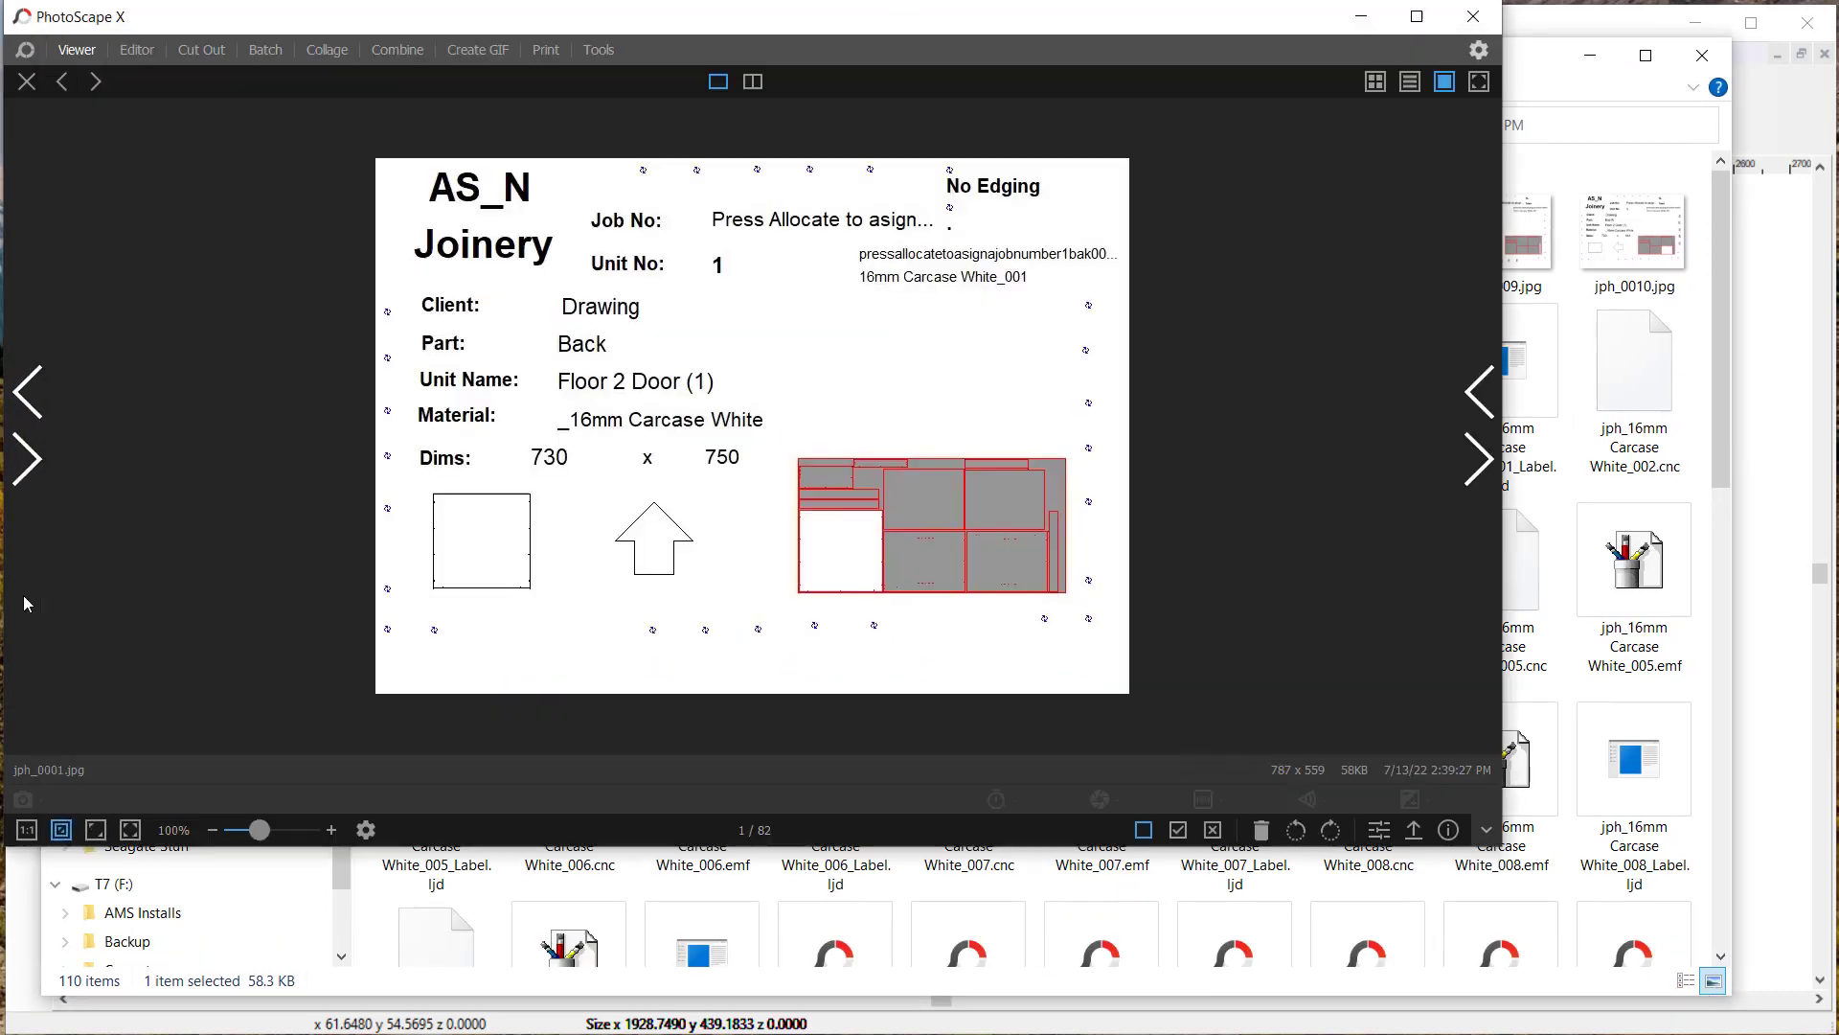
drag(707, 31, 732, 44)
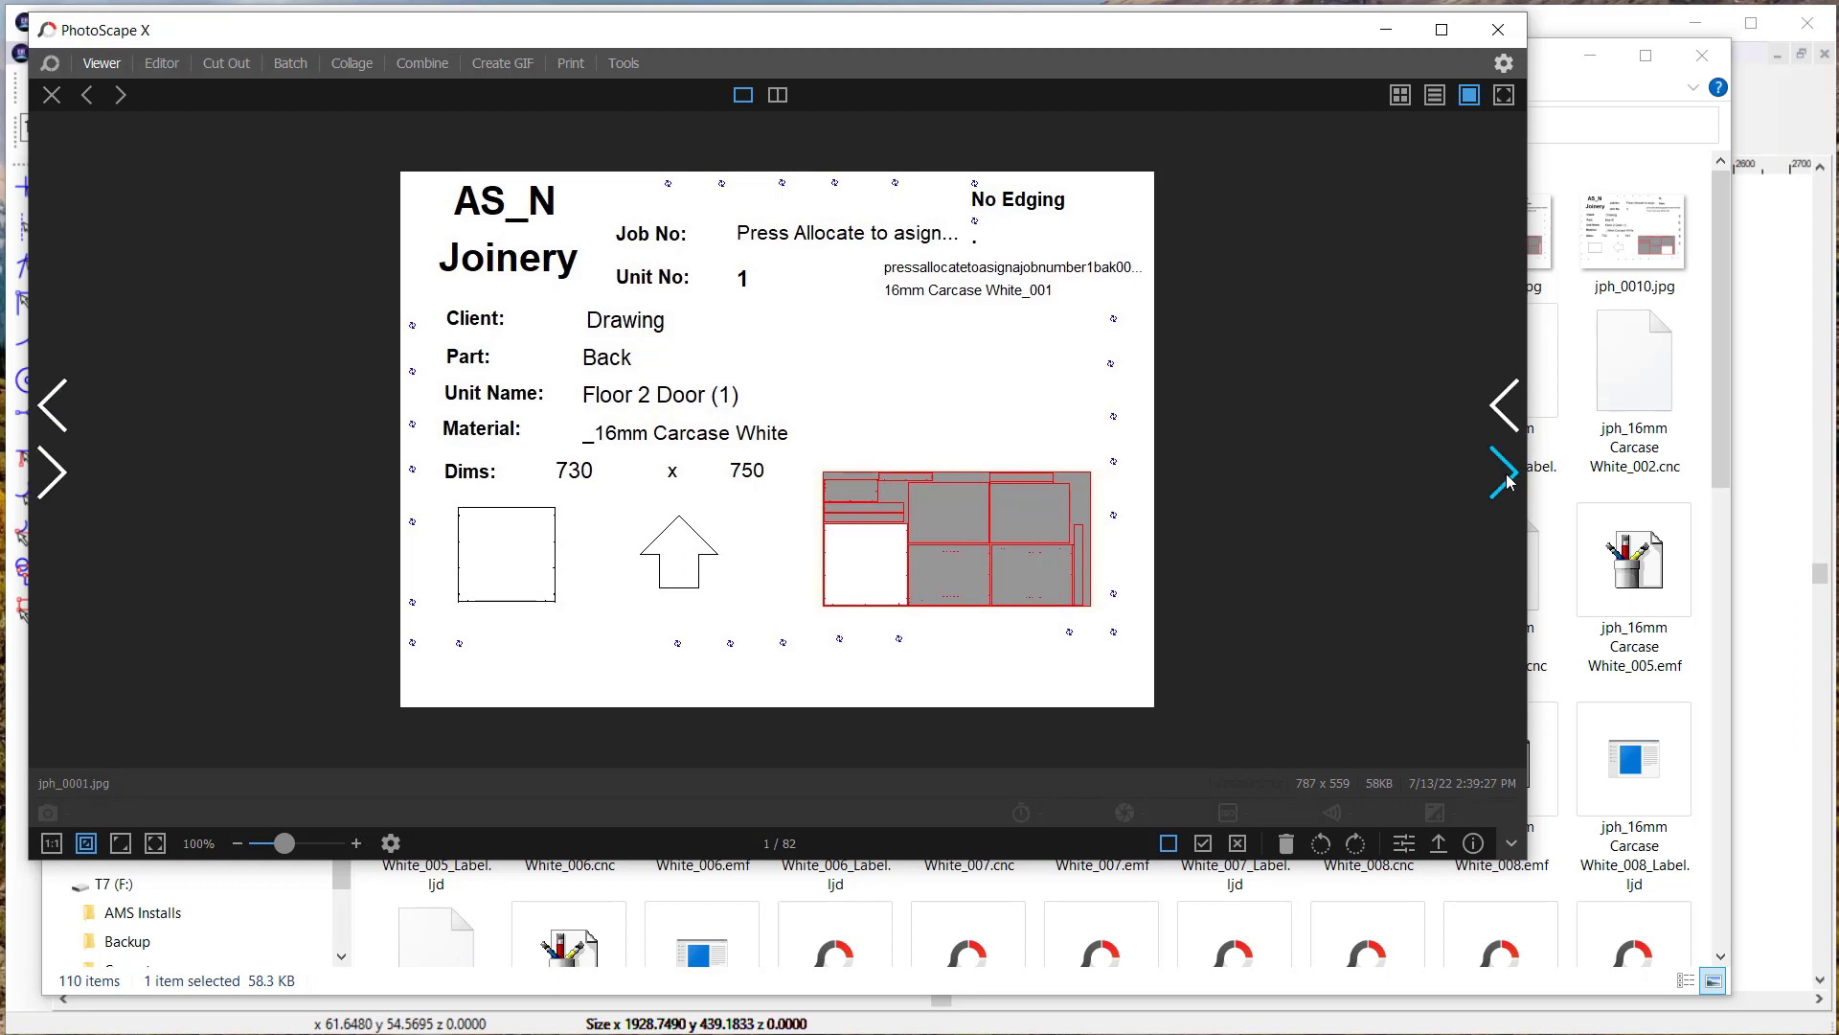
Page through the labels to jph_0034 (34/82), a 730 x 600 Back part for Floor 2x1 Drawer (4)
click(1502, 472)
click(1502, 472)
click(1502, 471)
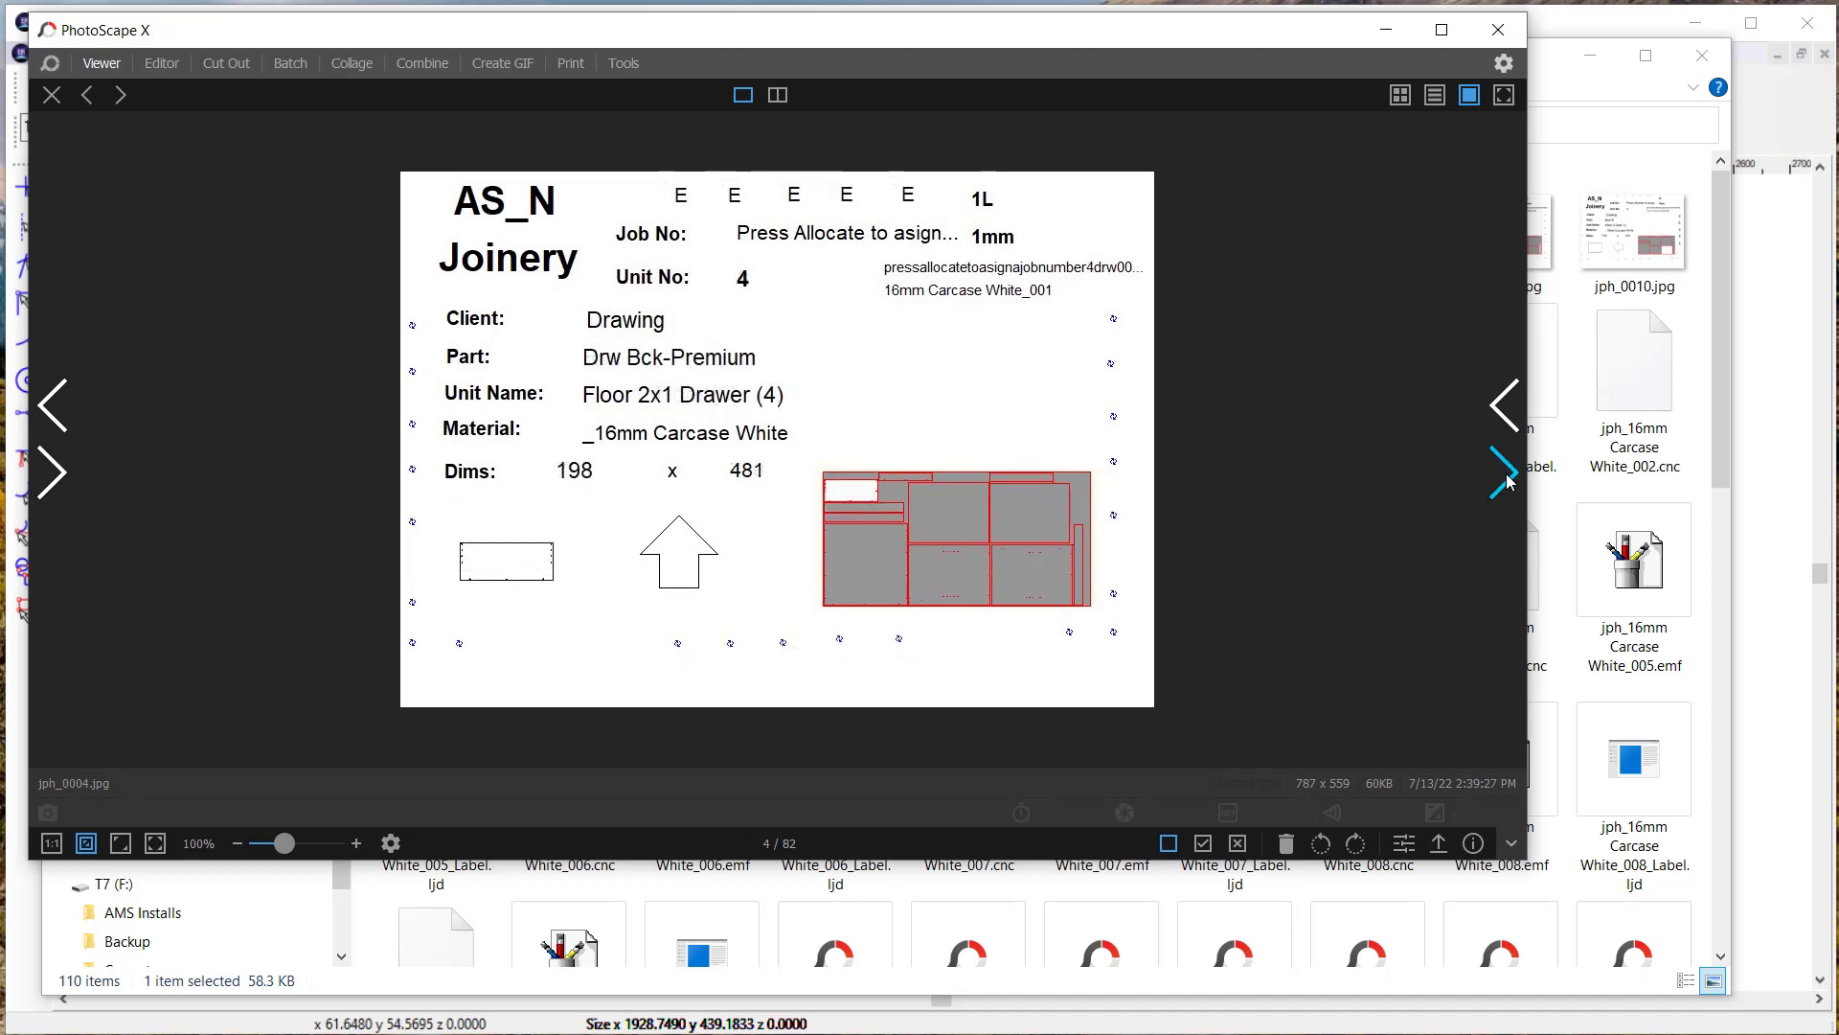
click(1503, 471)
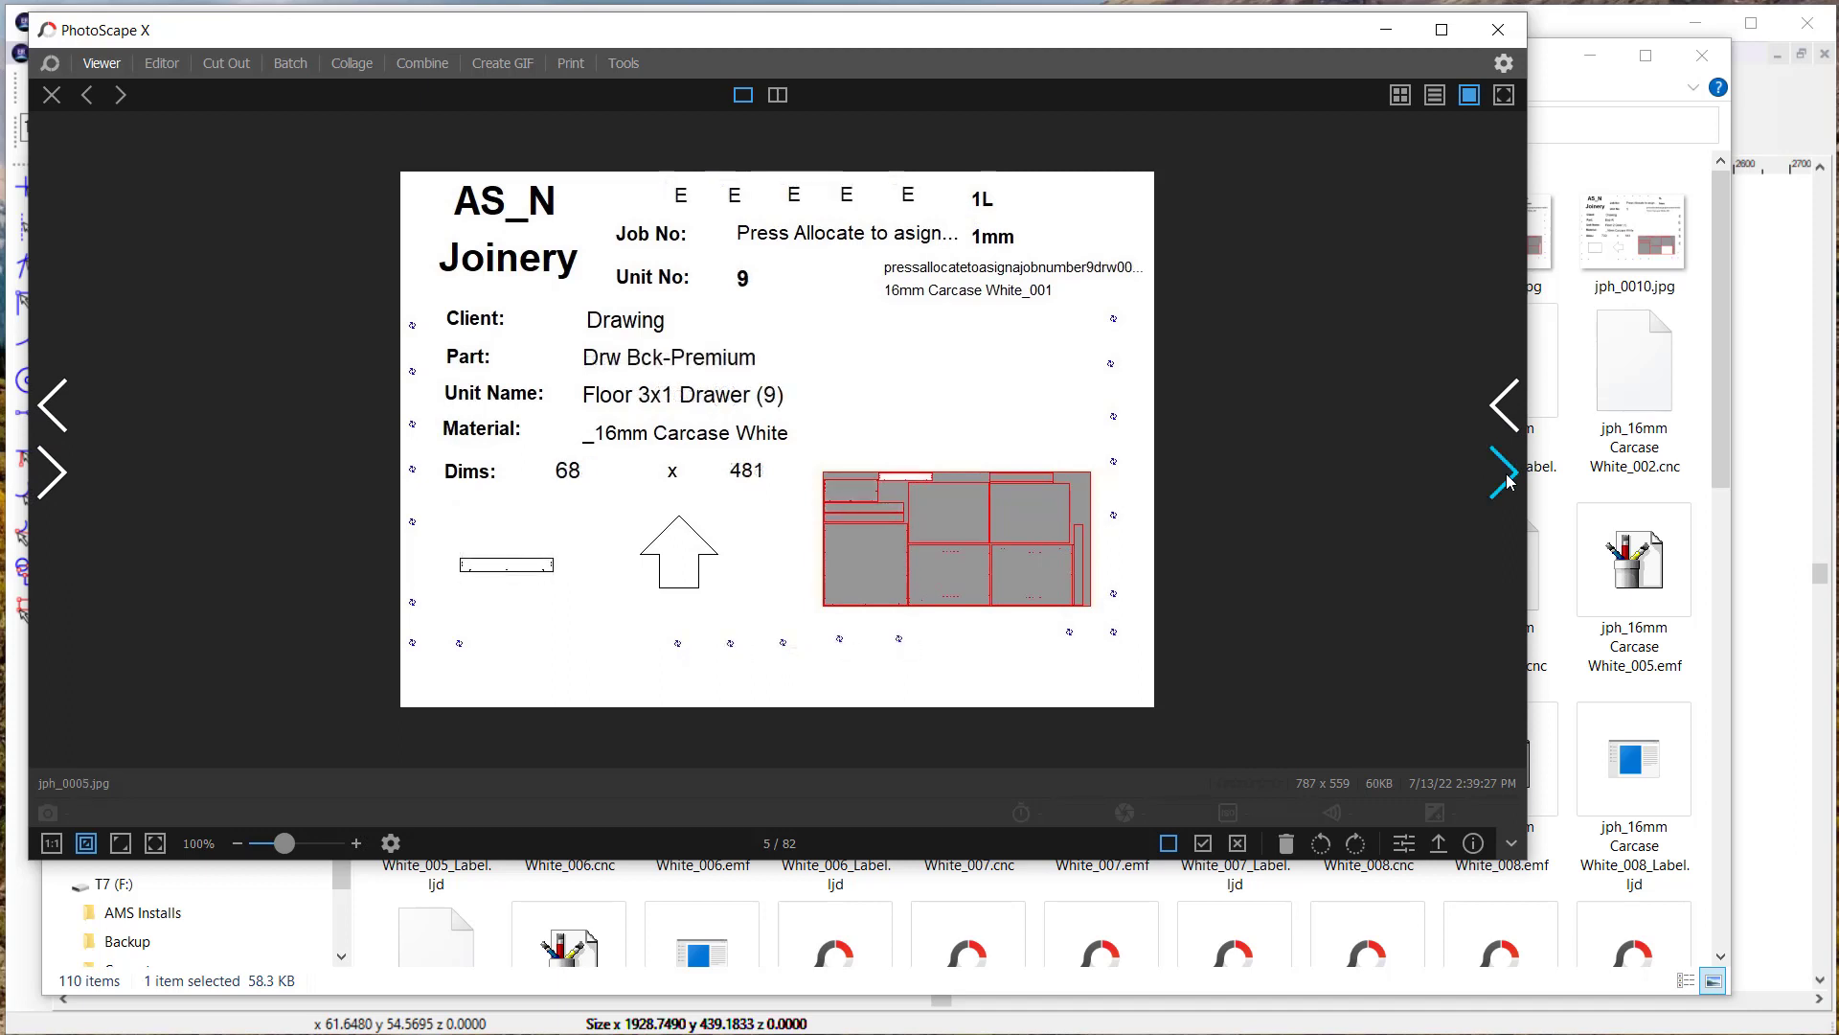
click(1503, 474)
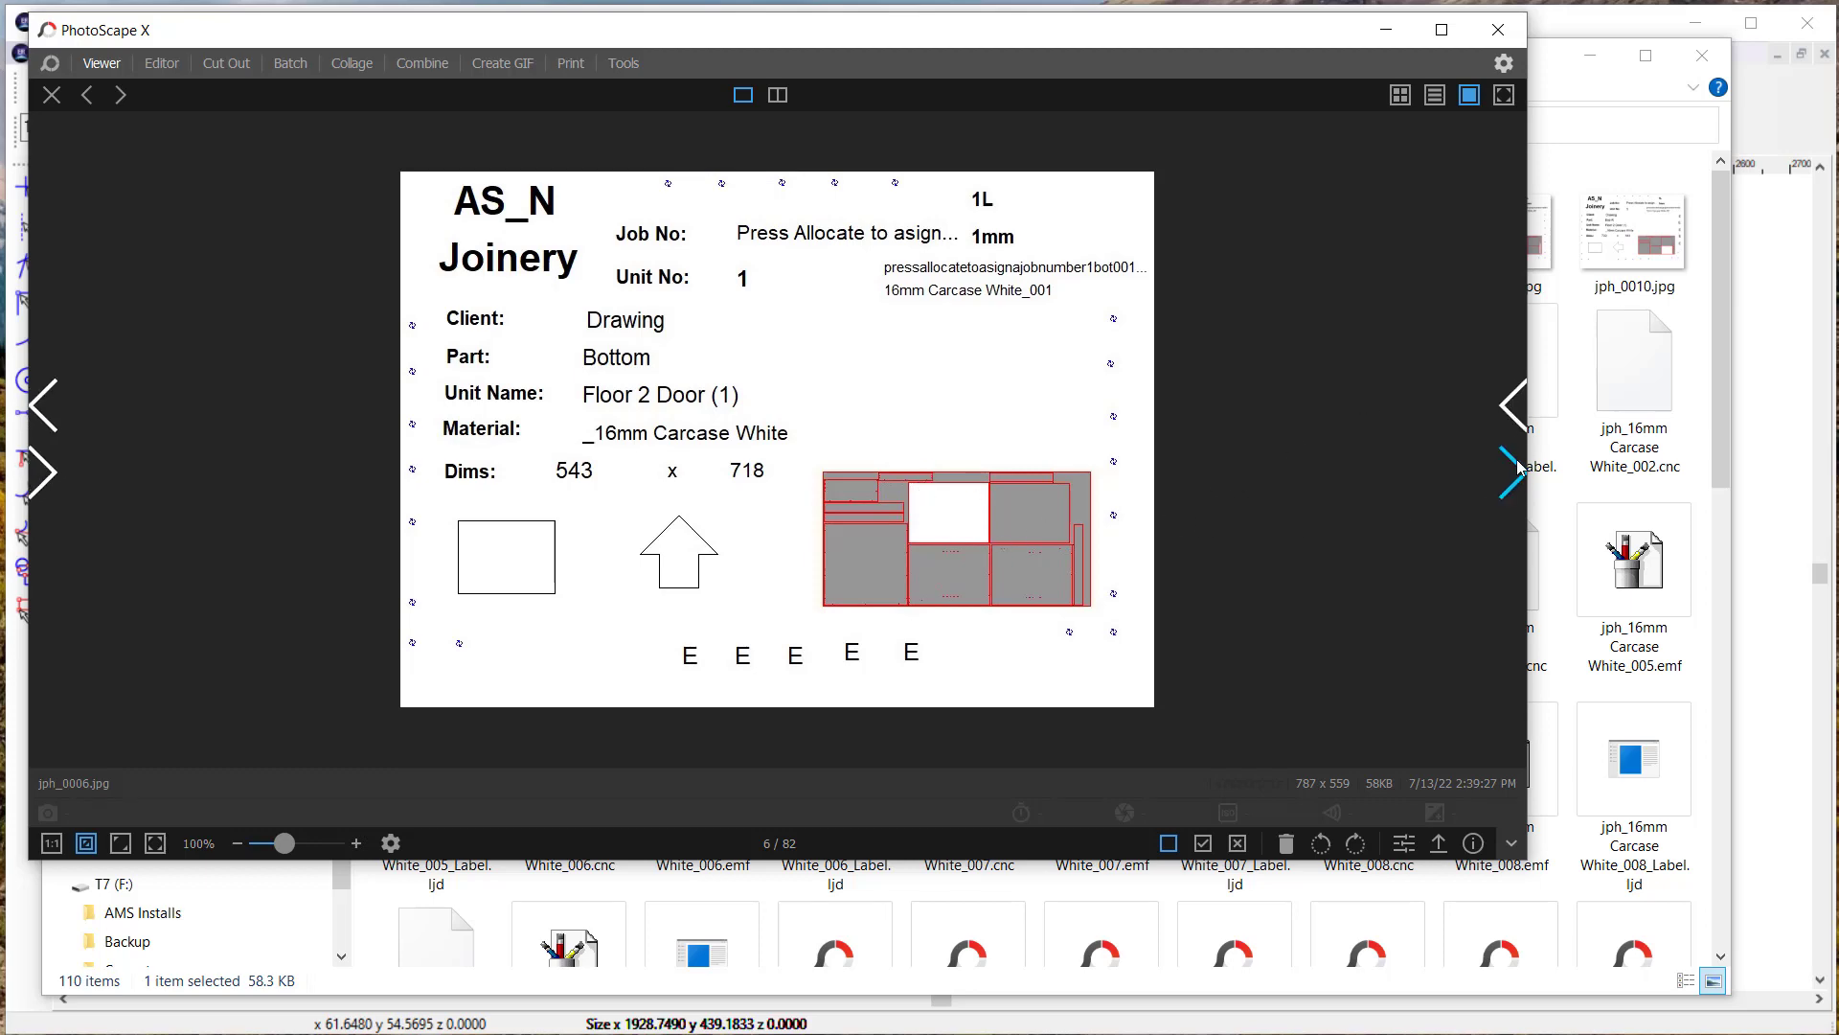
click(1513, 405)
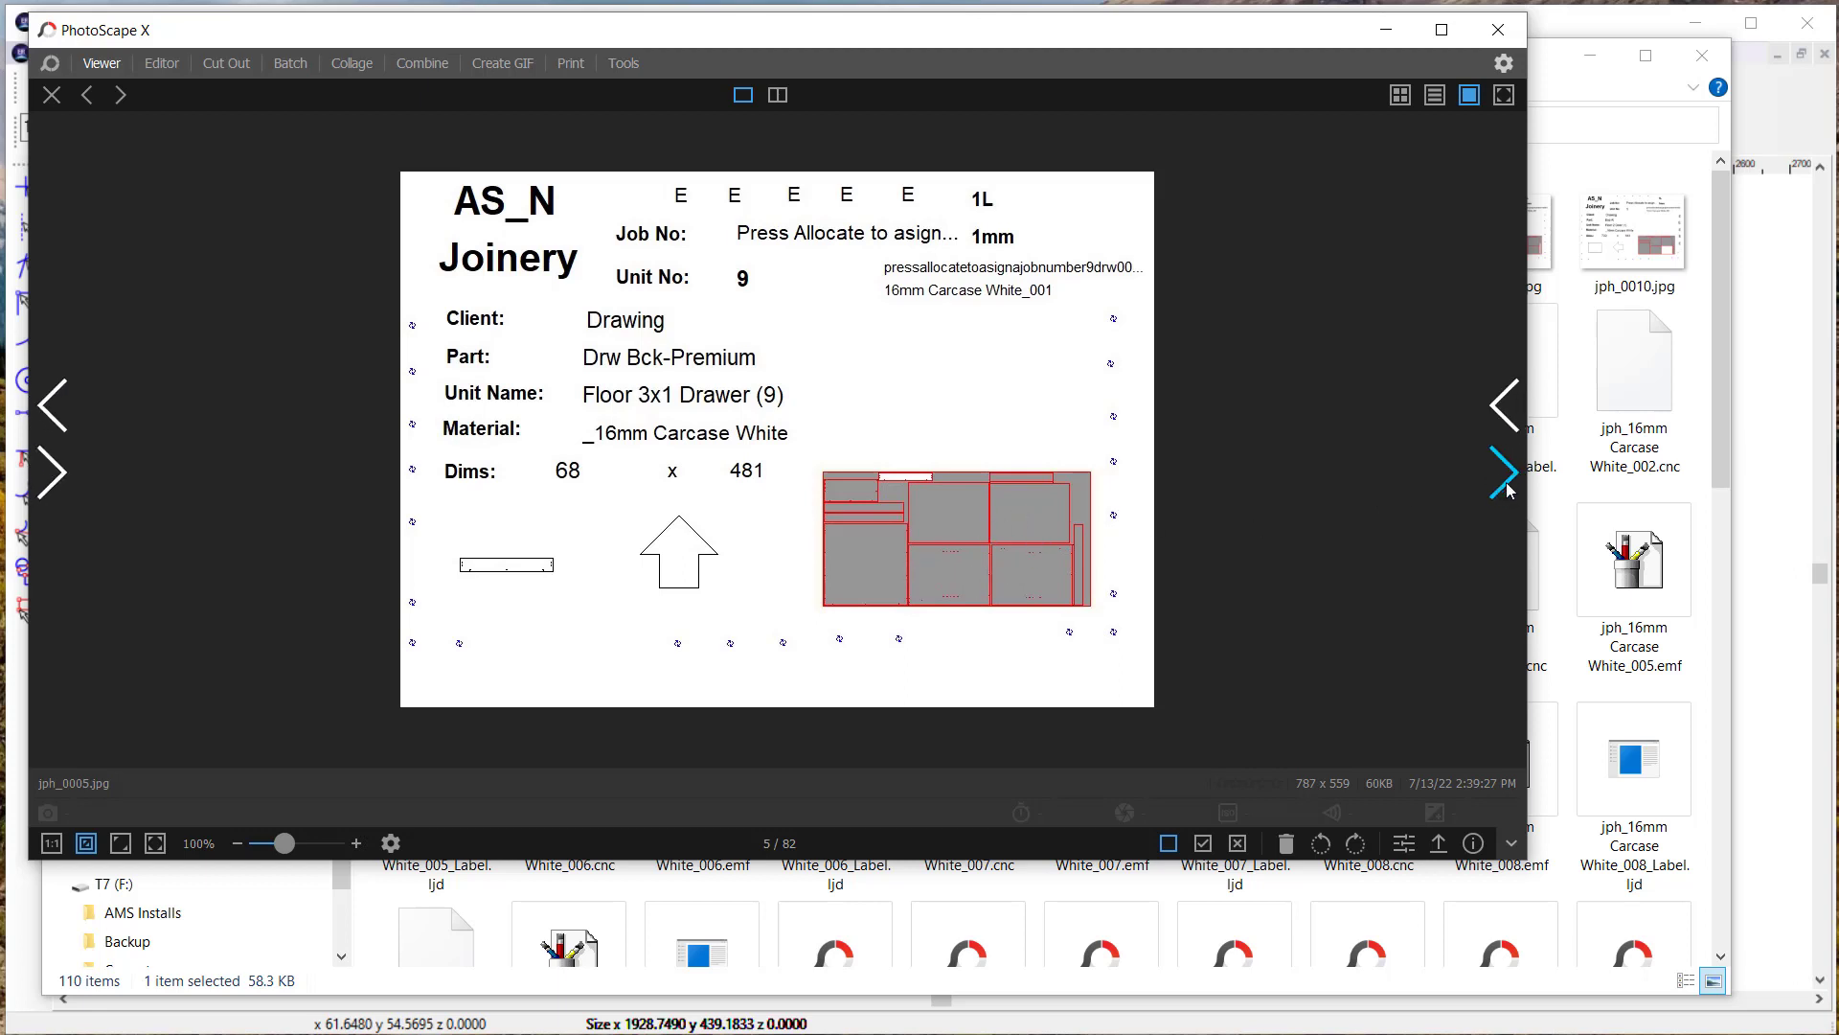
click(1504, 473)
click(1504, 472)
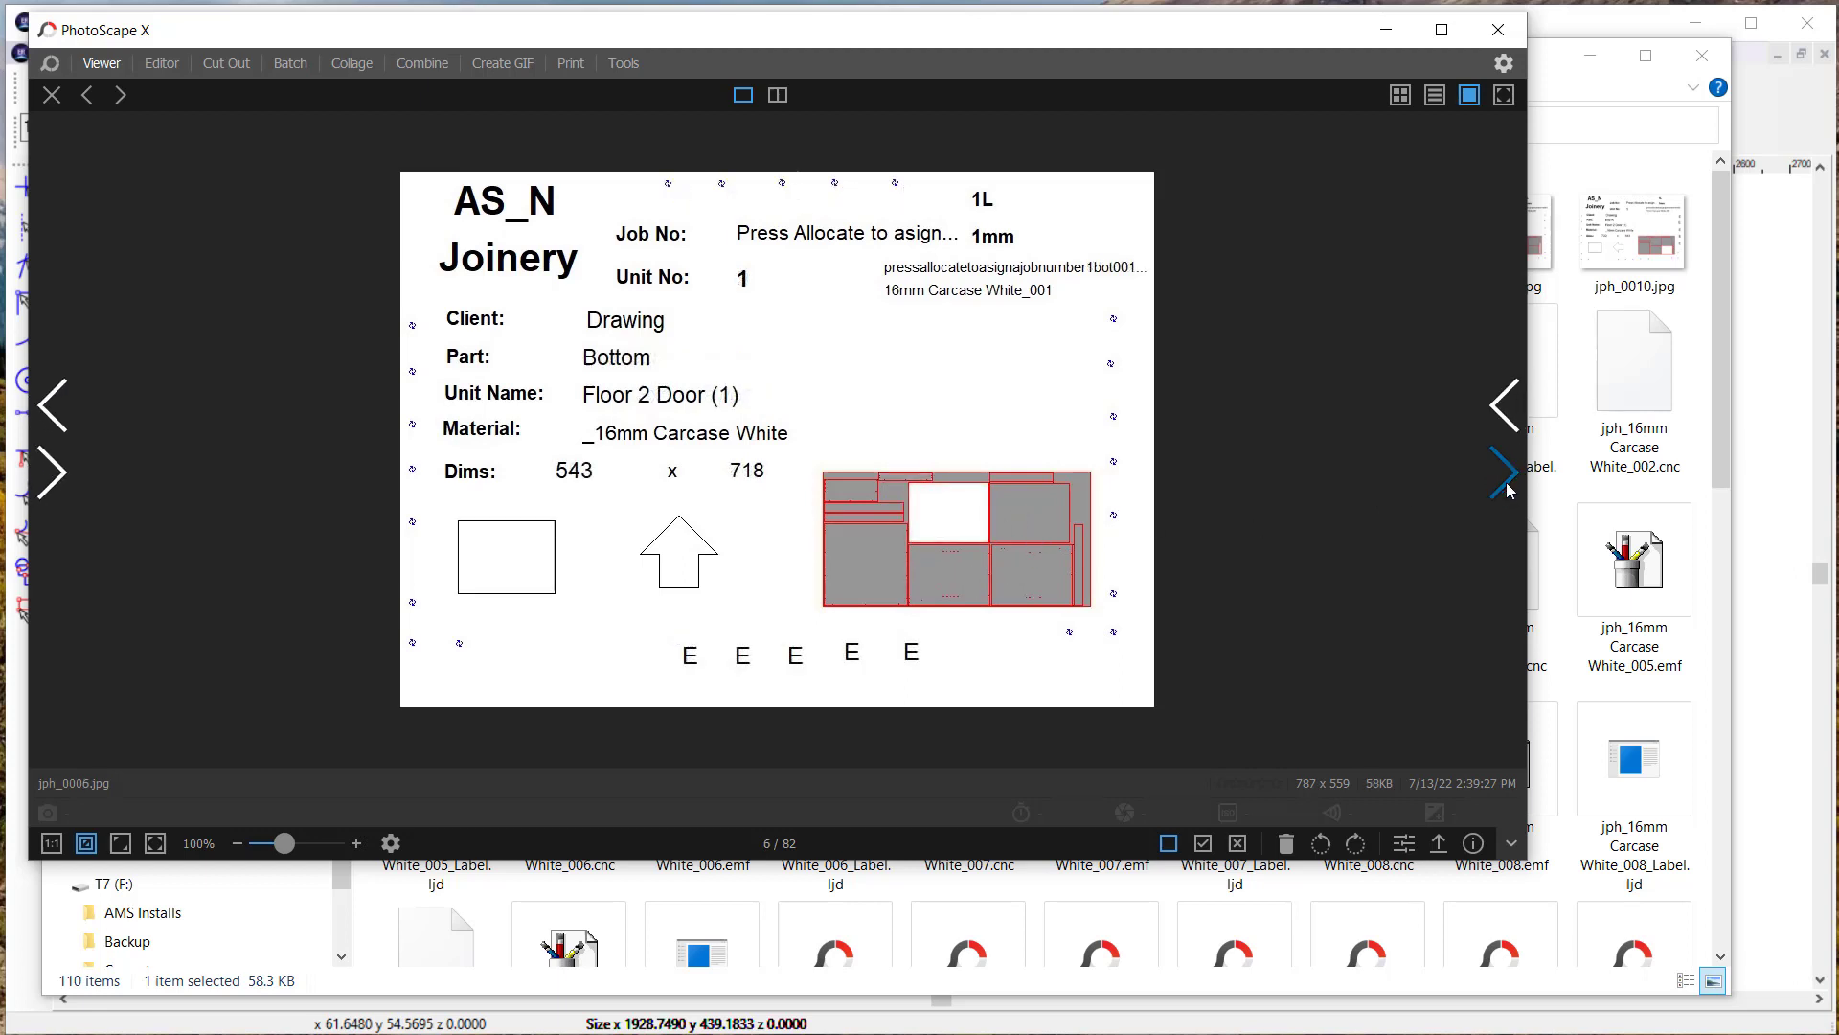
click(1504, 472)
click(1506, 484)
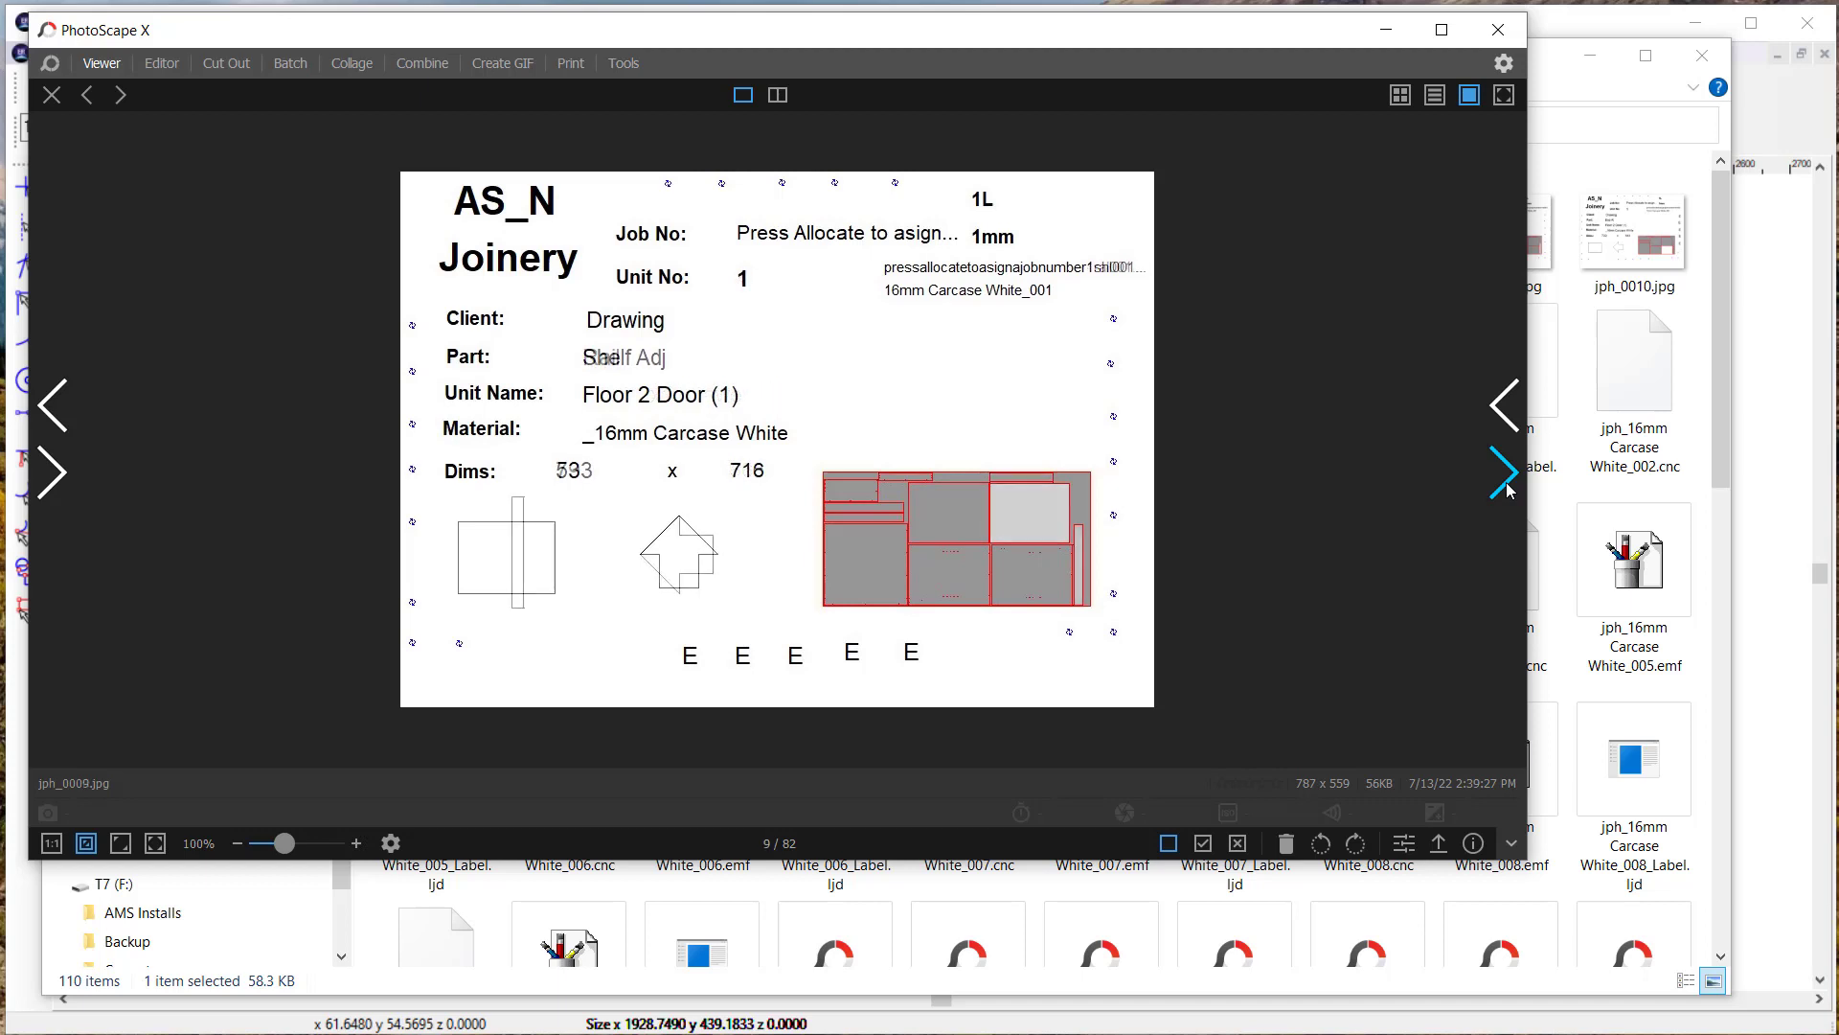
click(1506, 484)
click(1507, 489)
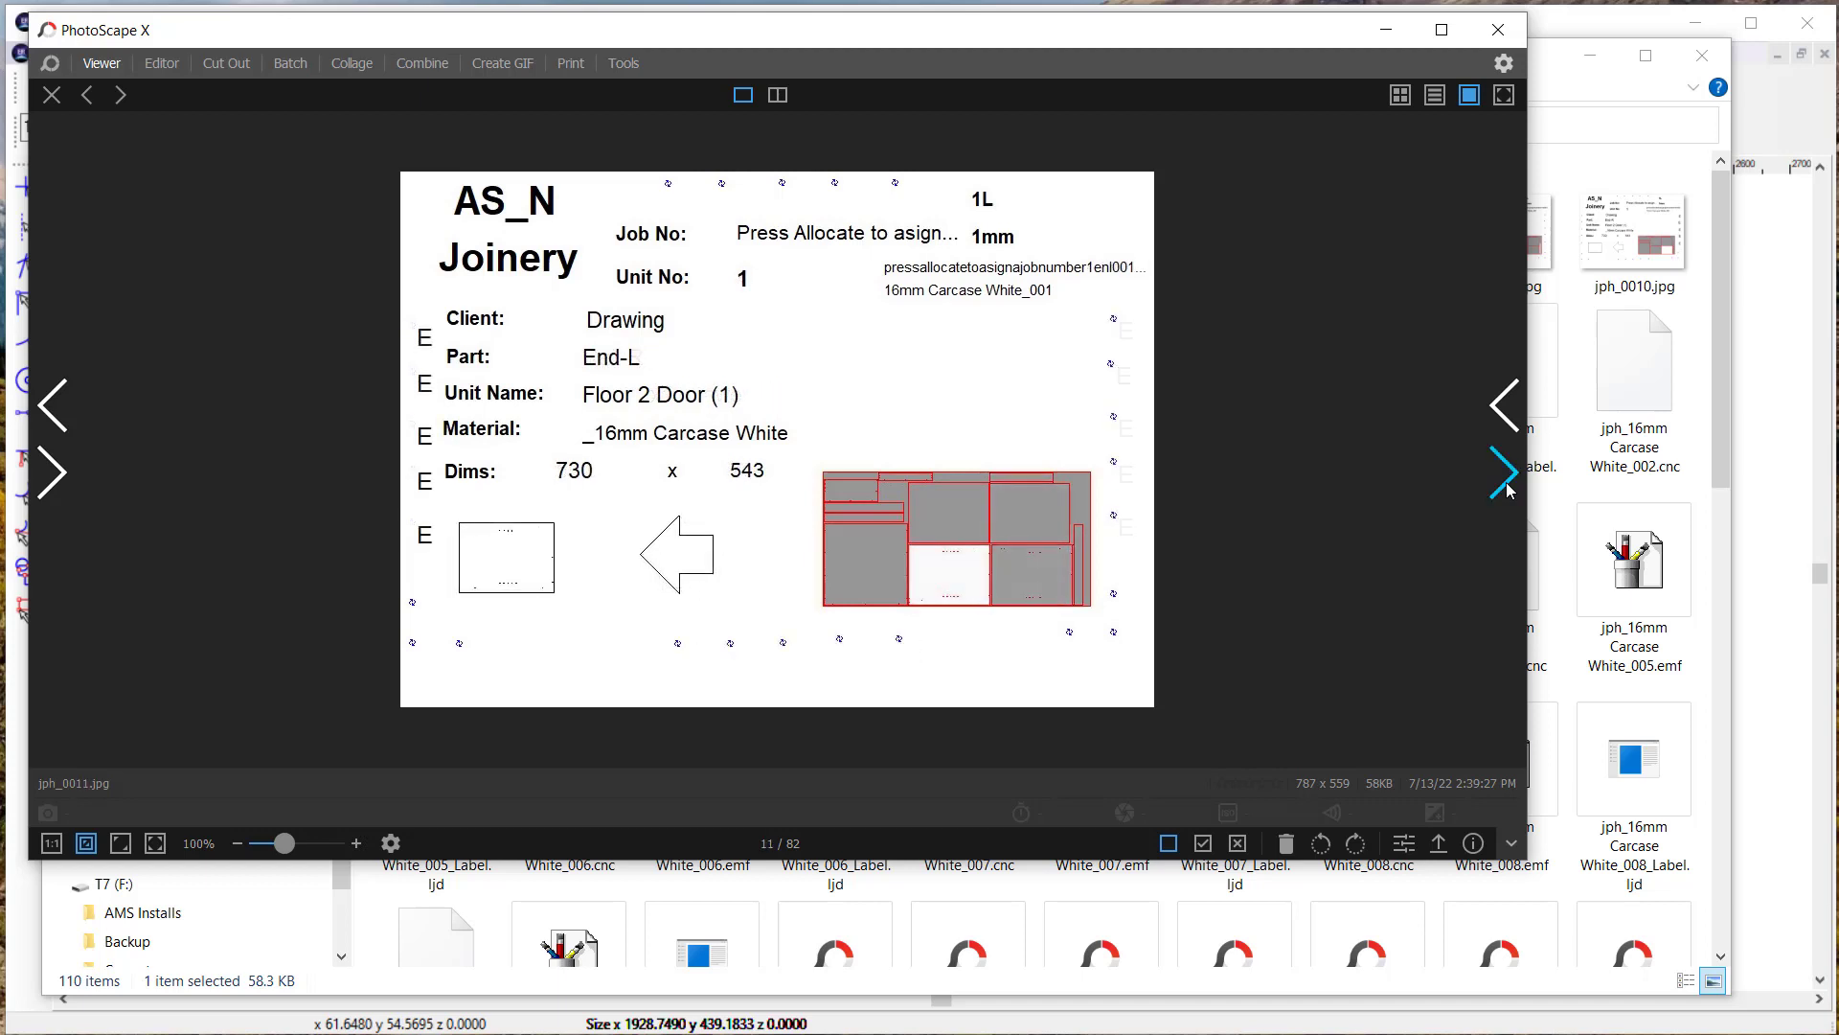
click(1507, 490)
click(1507, 490)
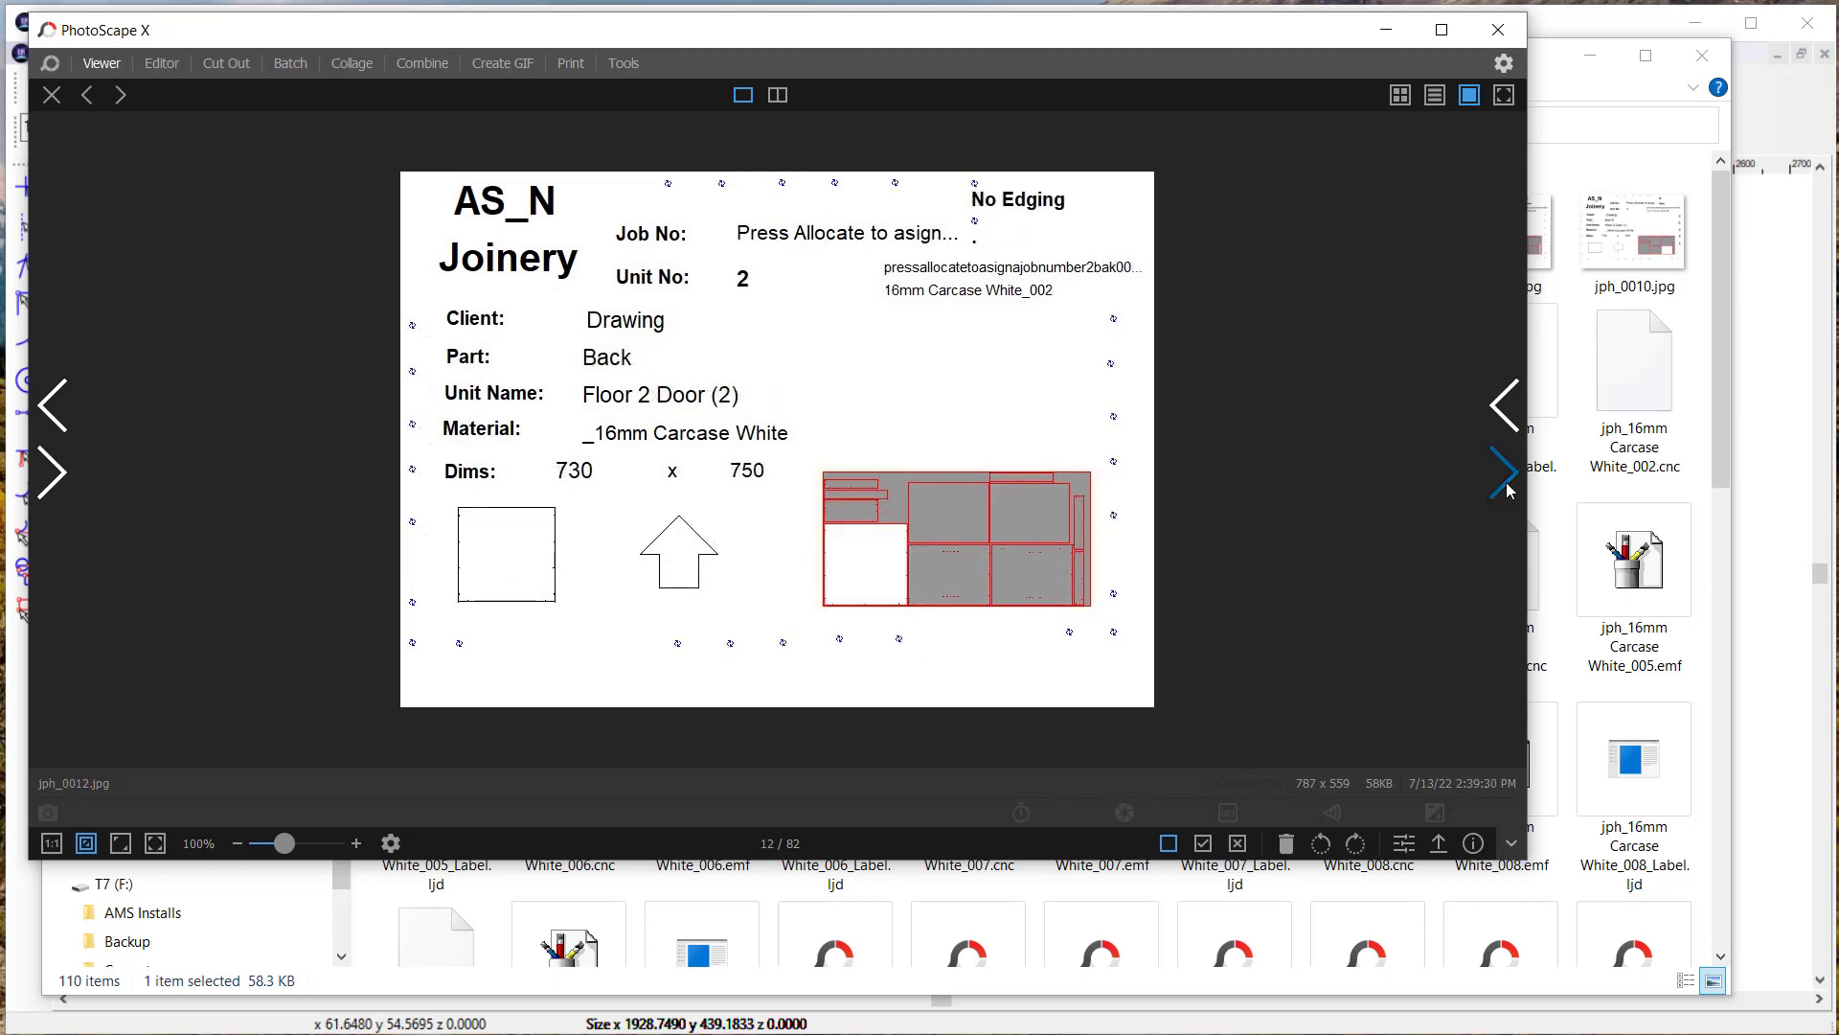
click(1506, 490)
click(1507, 489)
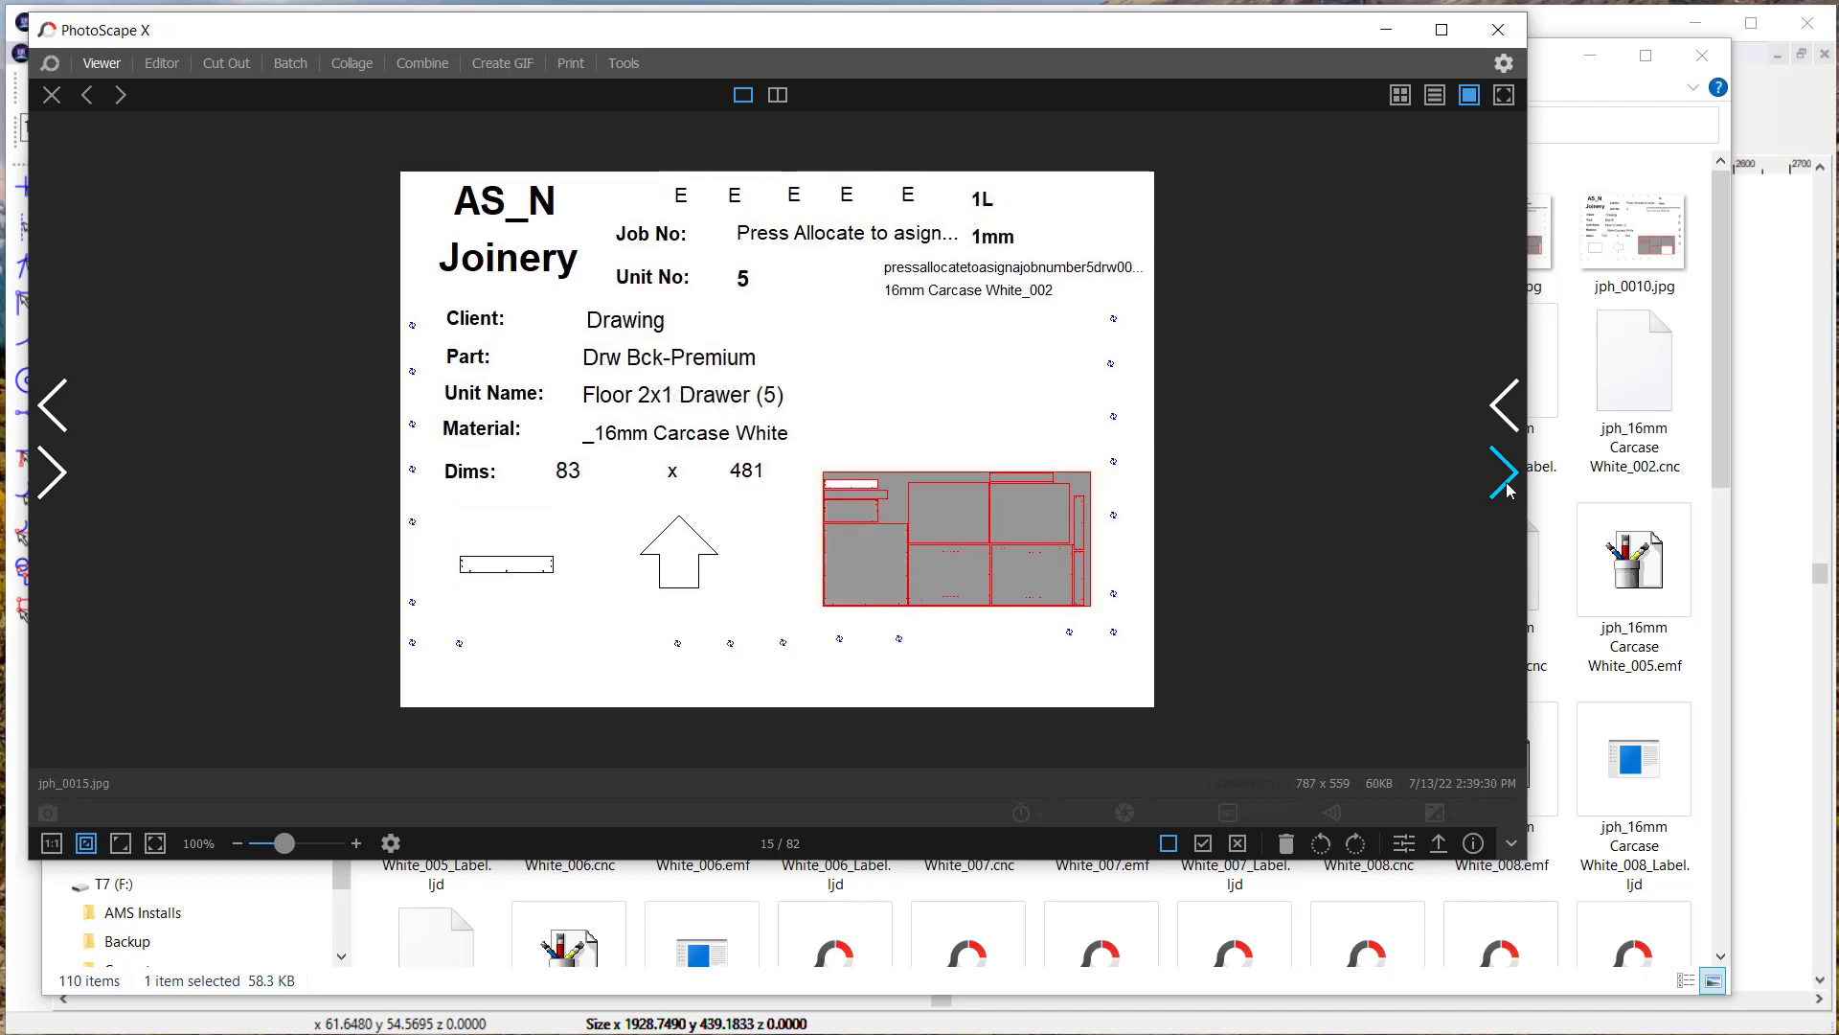
click(1507, 490)
click(1507, 489)
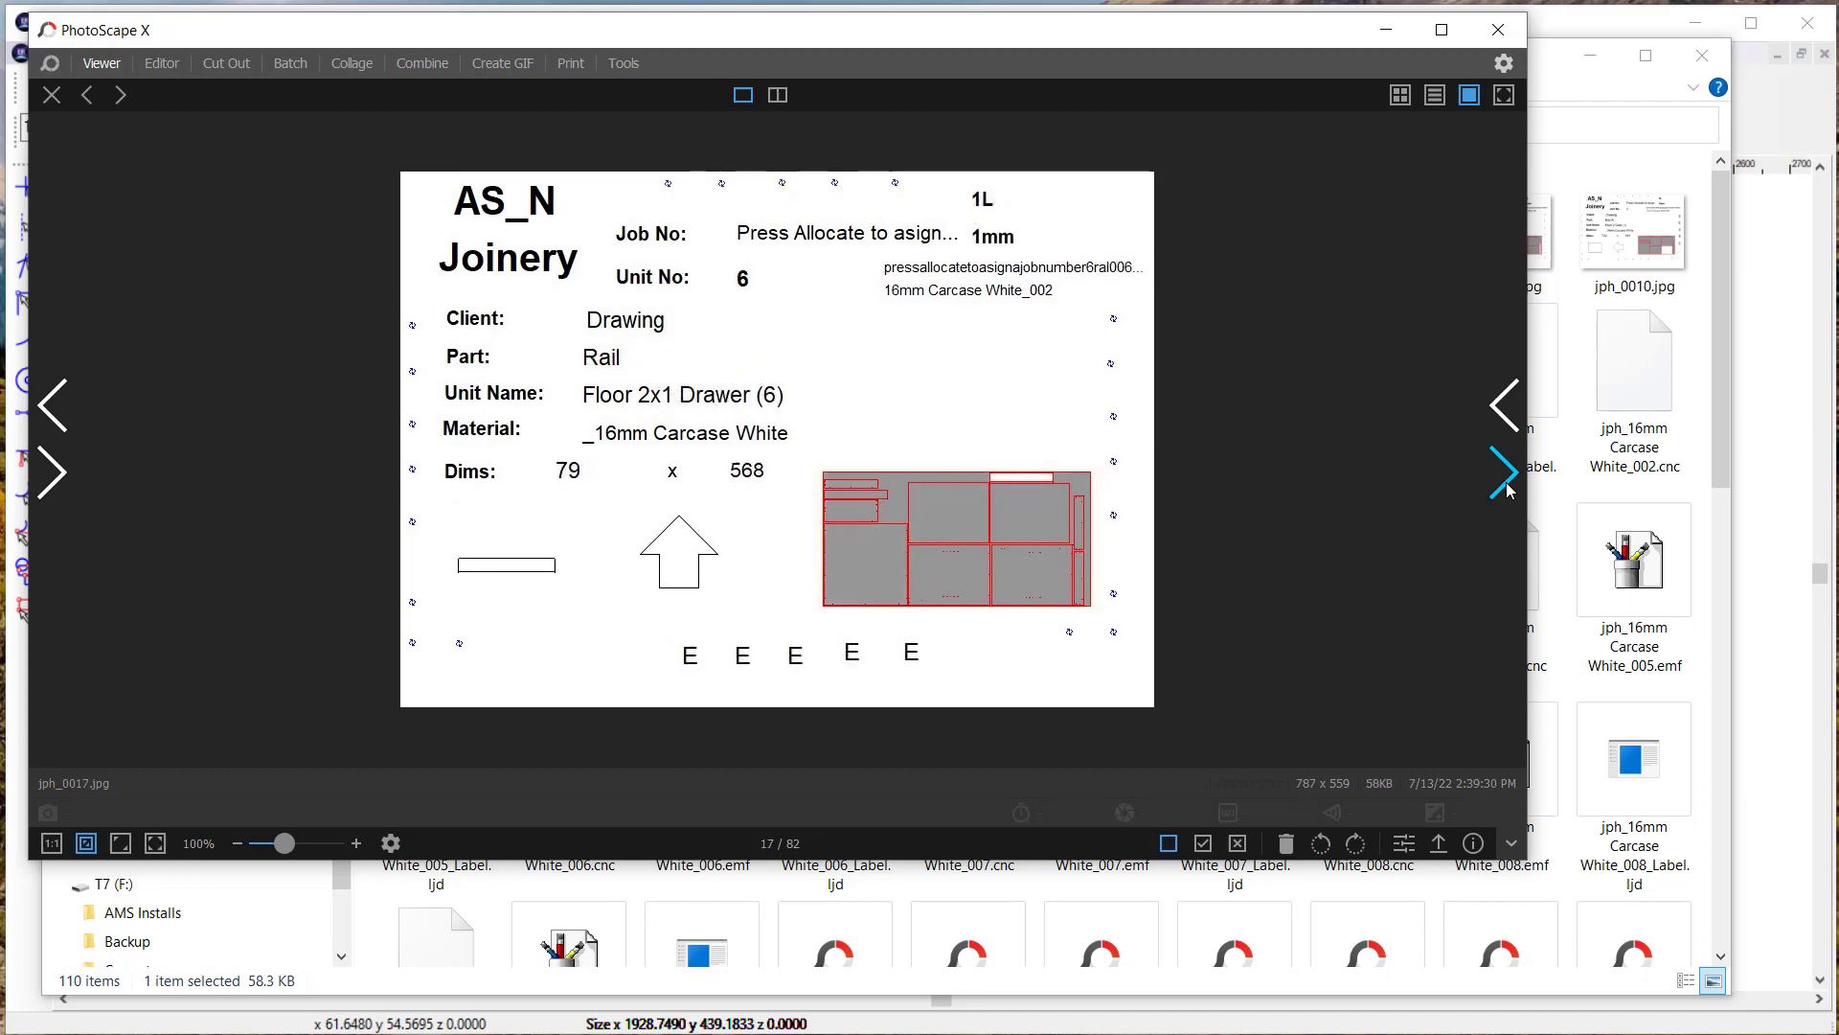
click(1507, 489)
click(1505, 472)
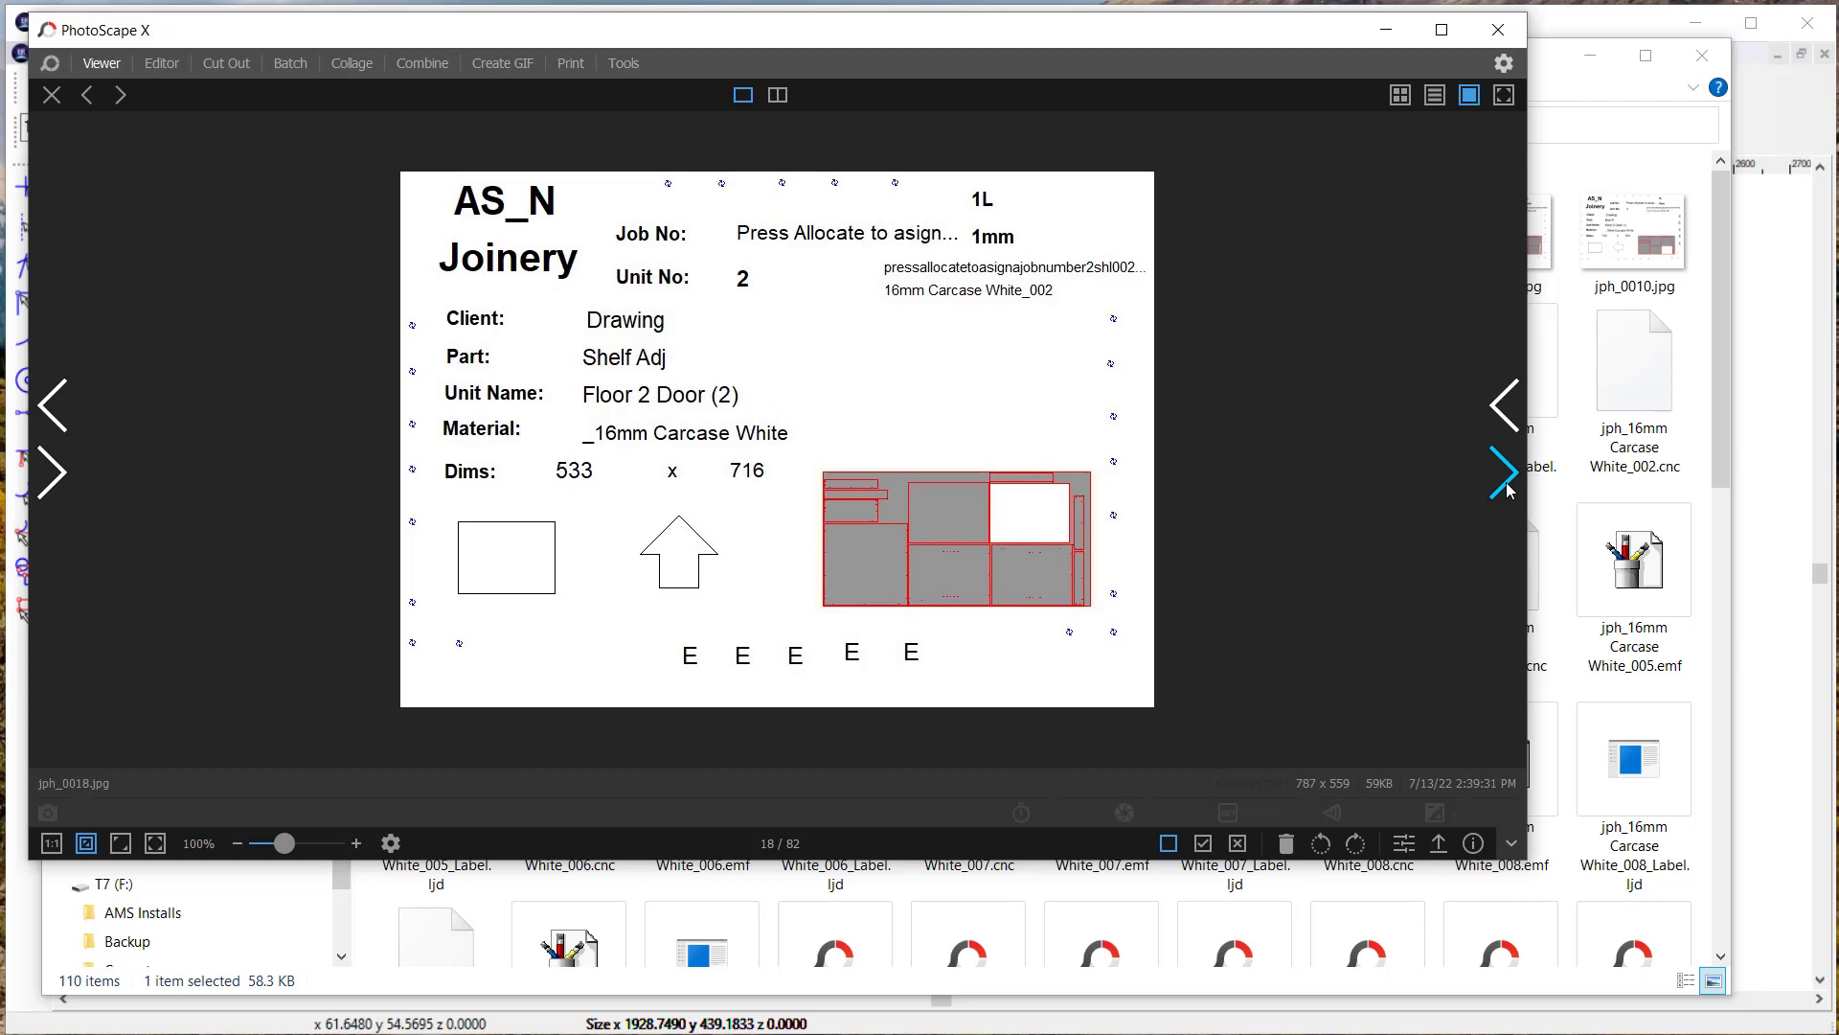
click(1505, 472)
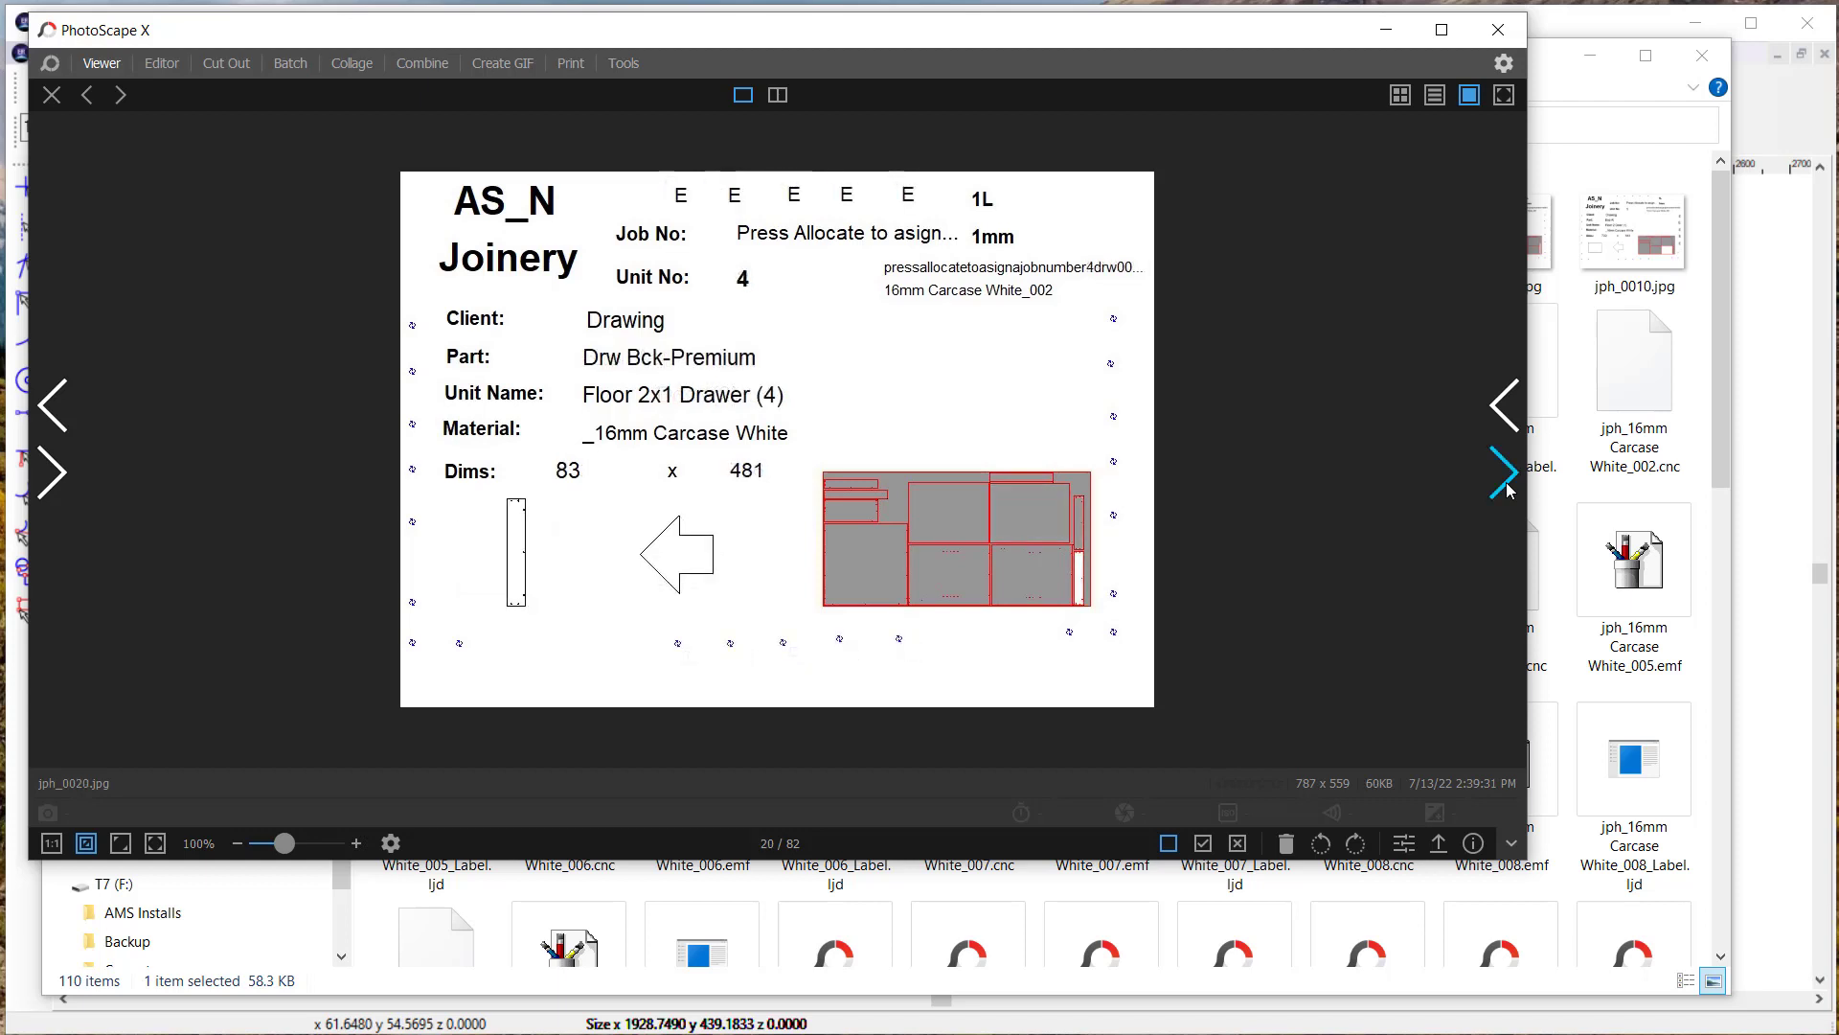
click(1507, 489)
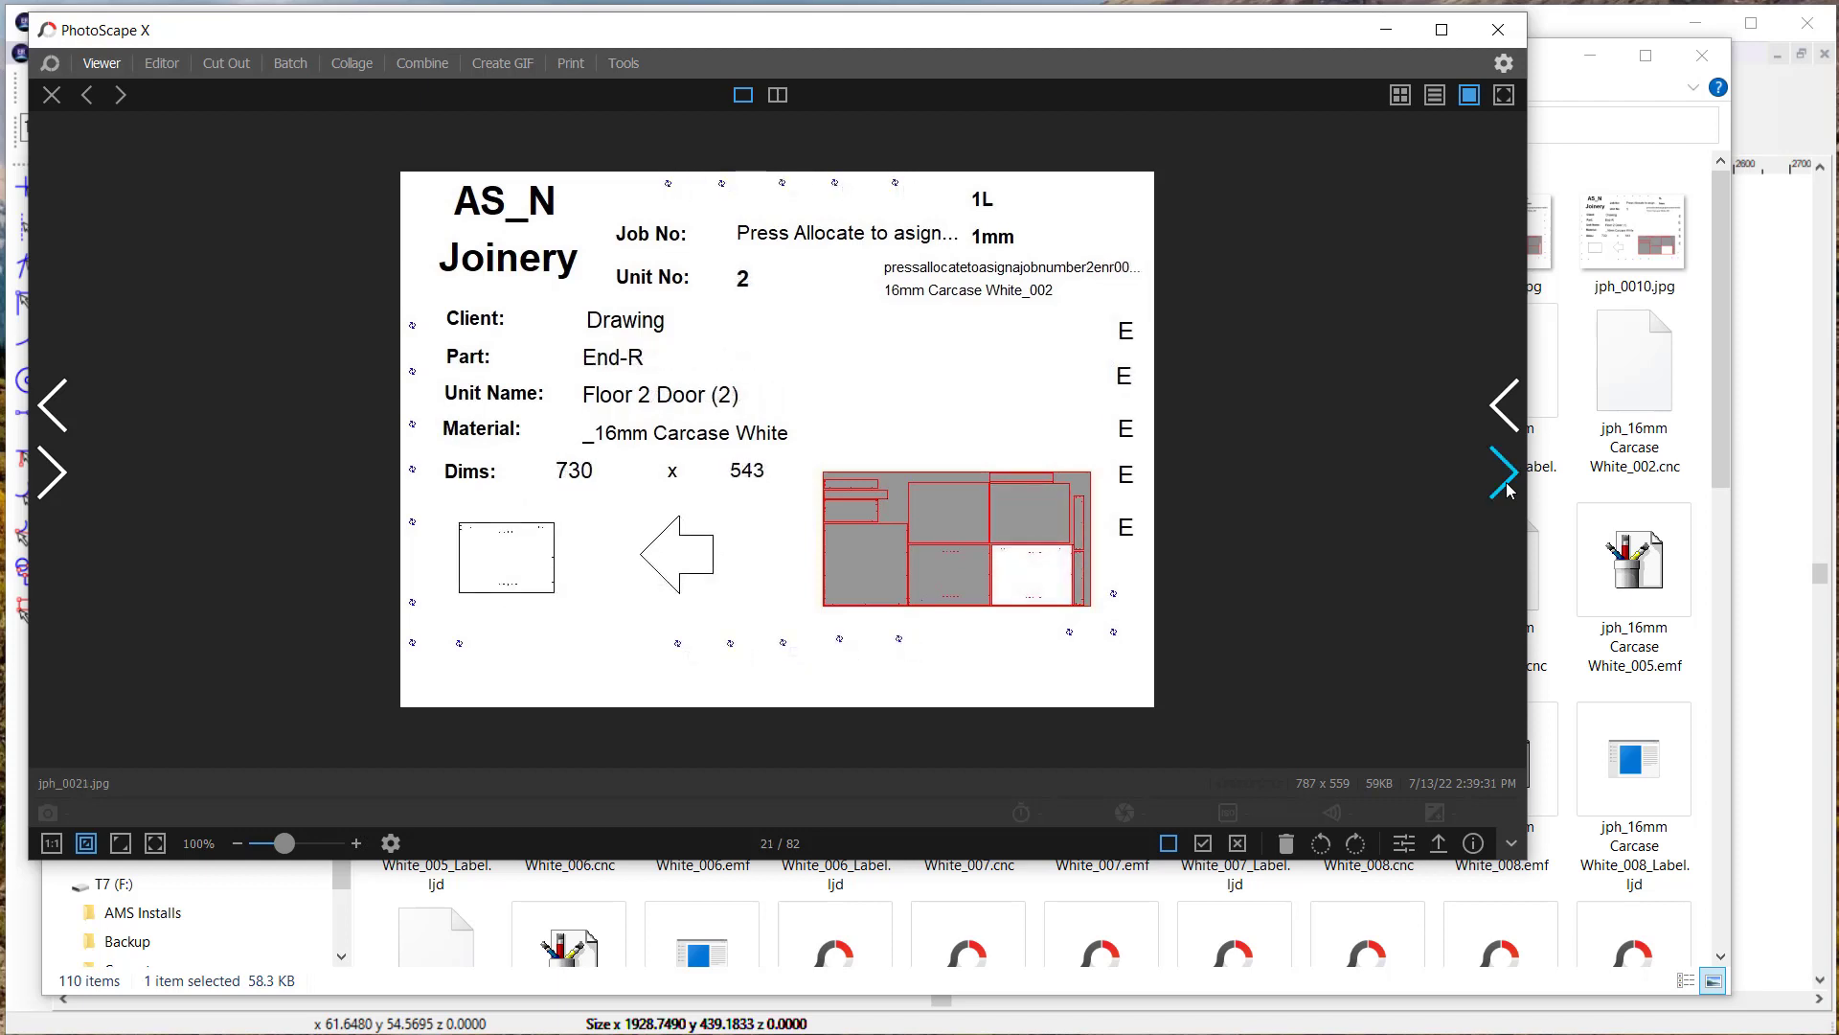
click(1507, 489)
click(1506, 489)
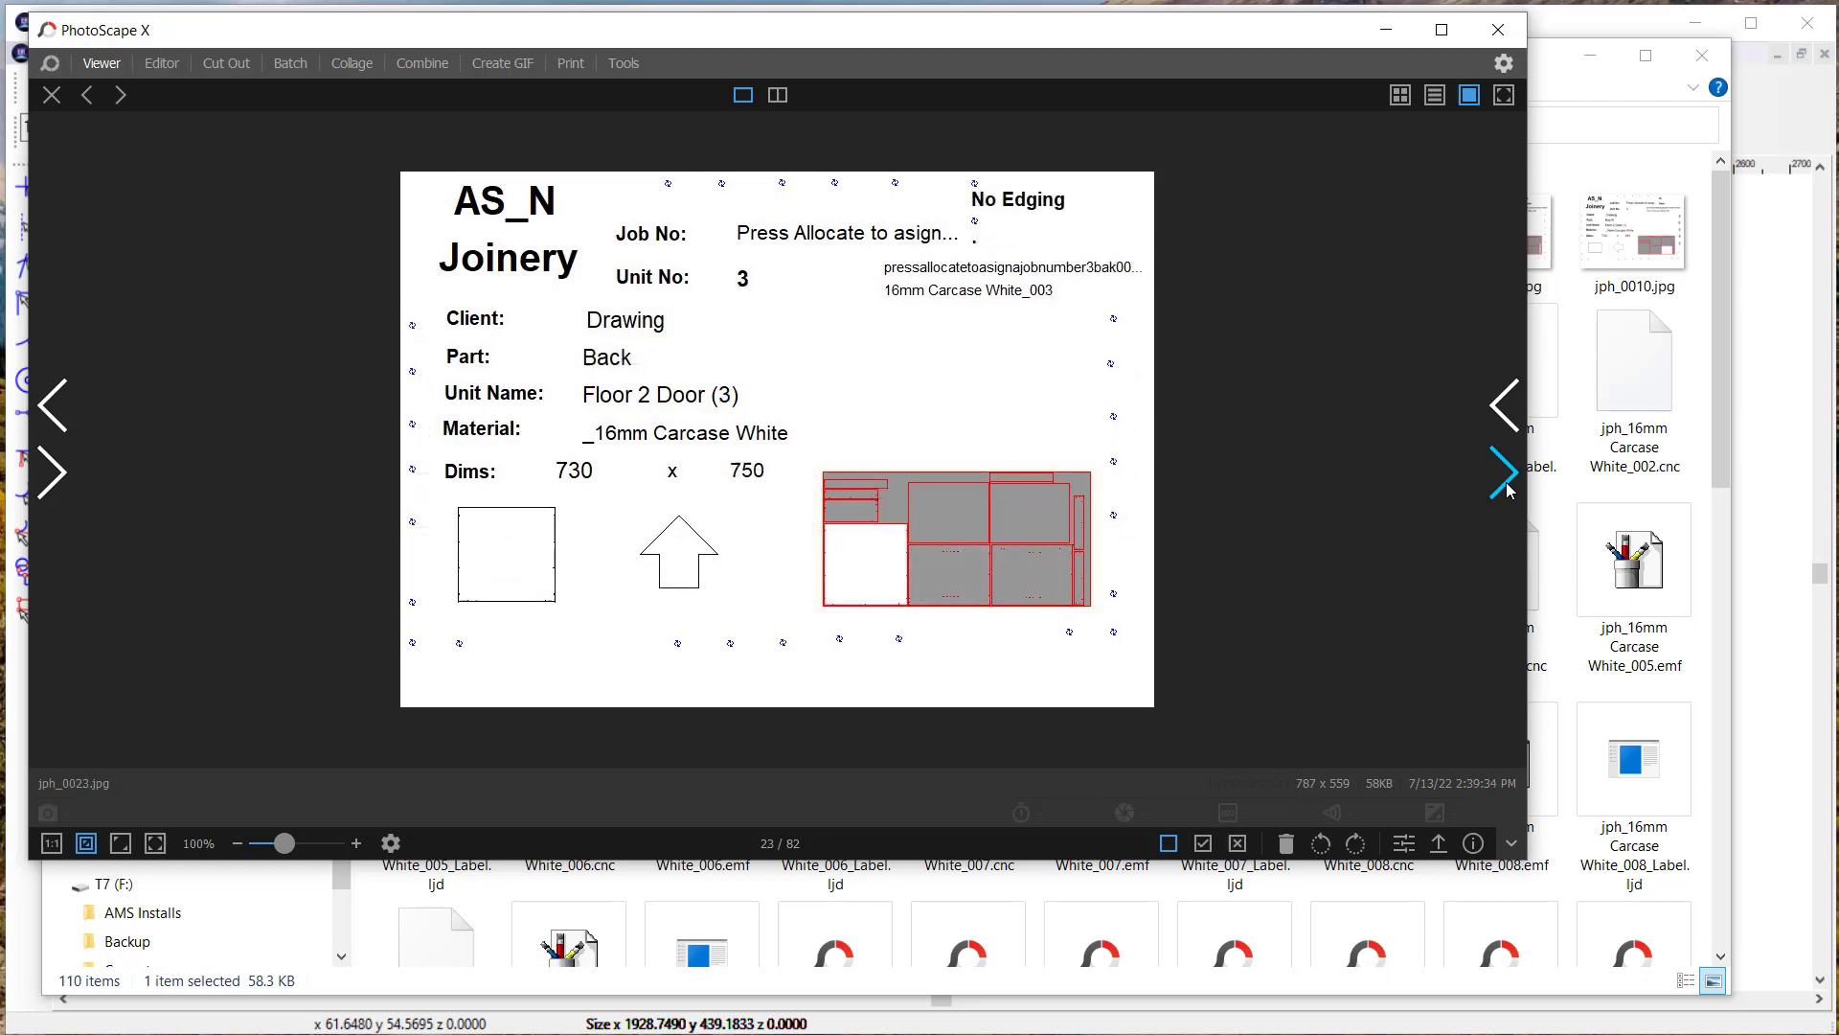
click(1505, 472)
click(1505, 472)
click(1505, 473)
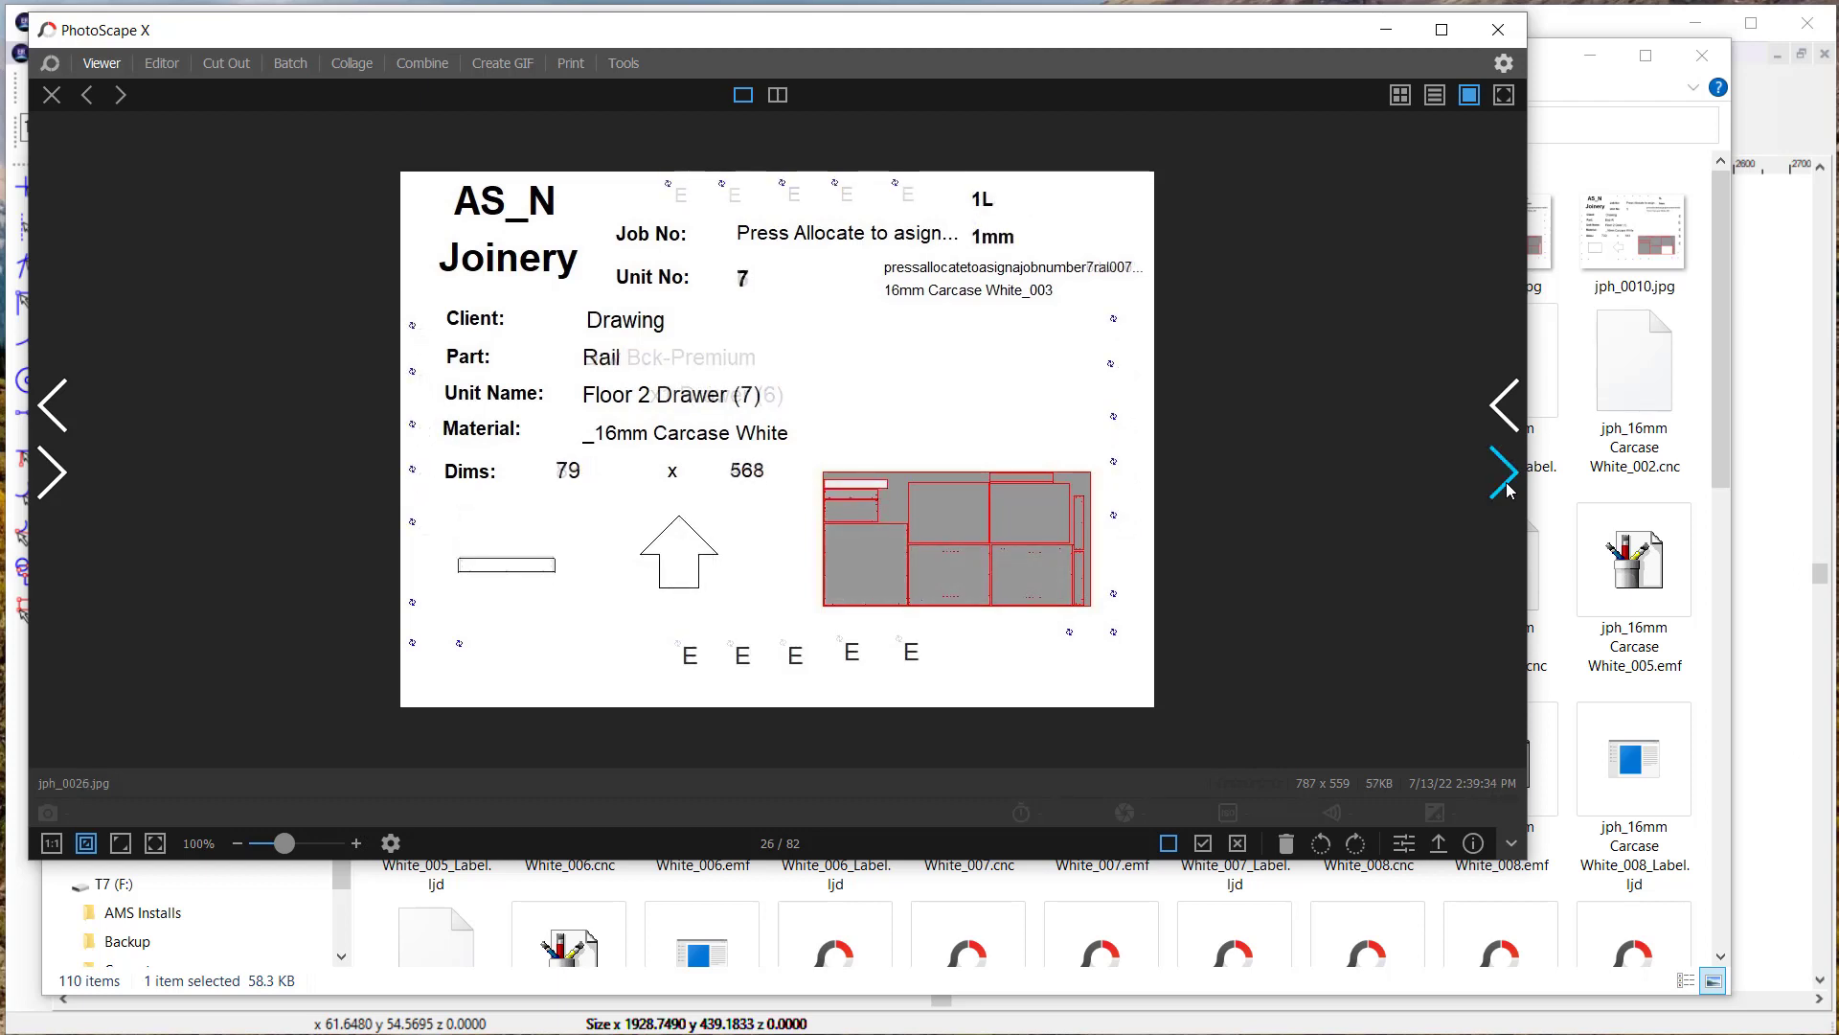
click(1507, 489)
click(1507, 490)
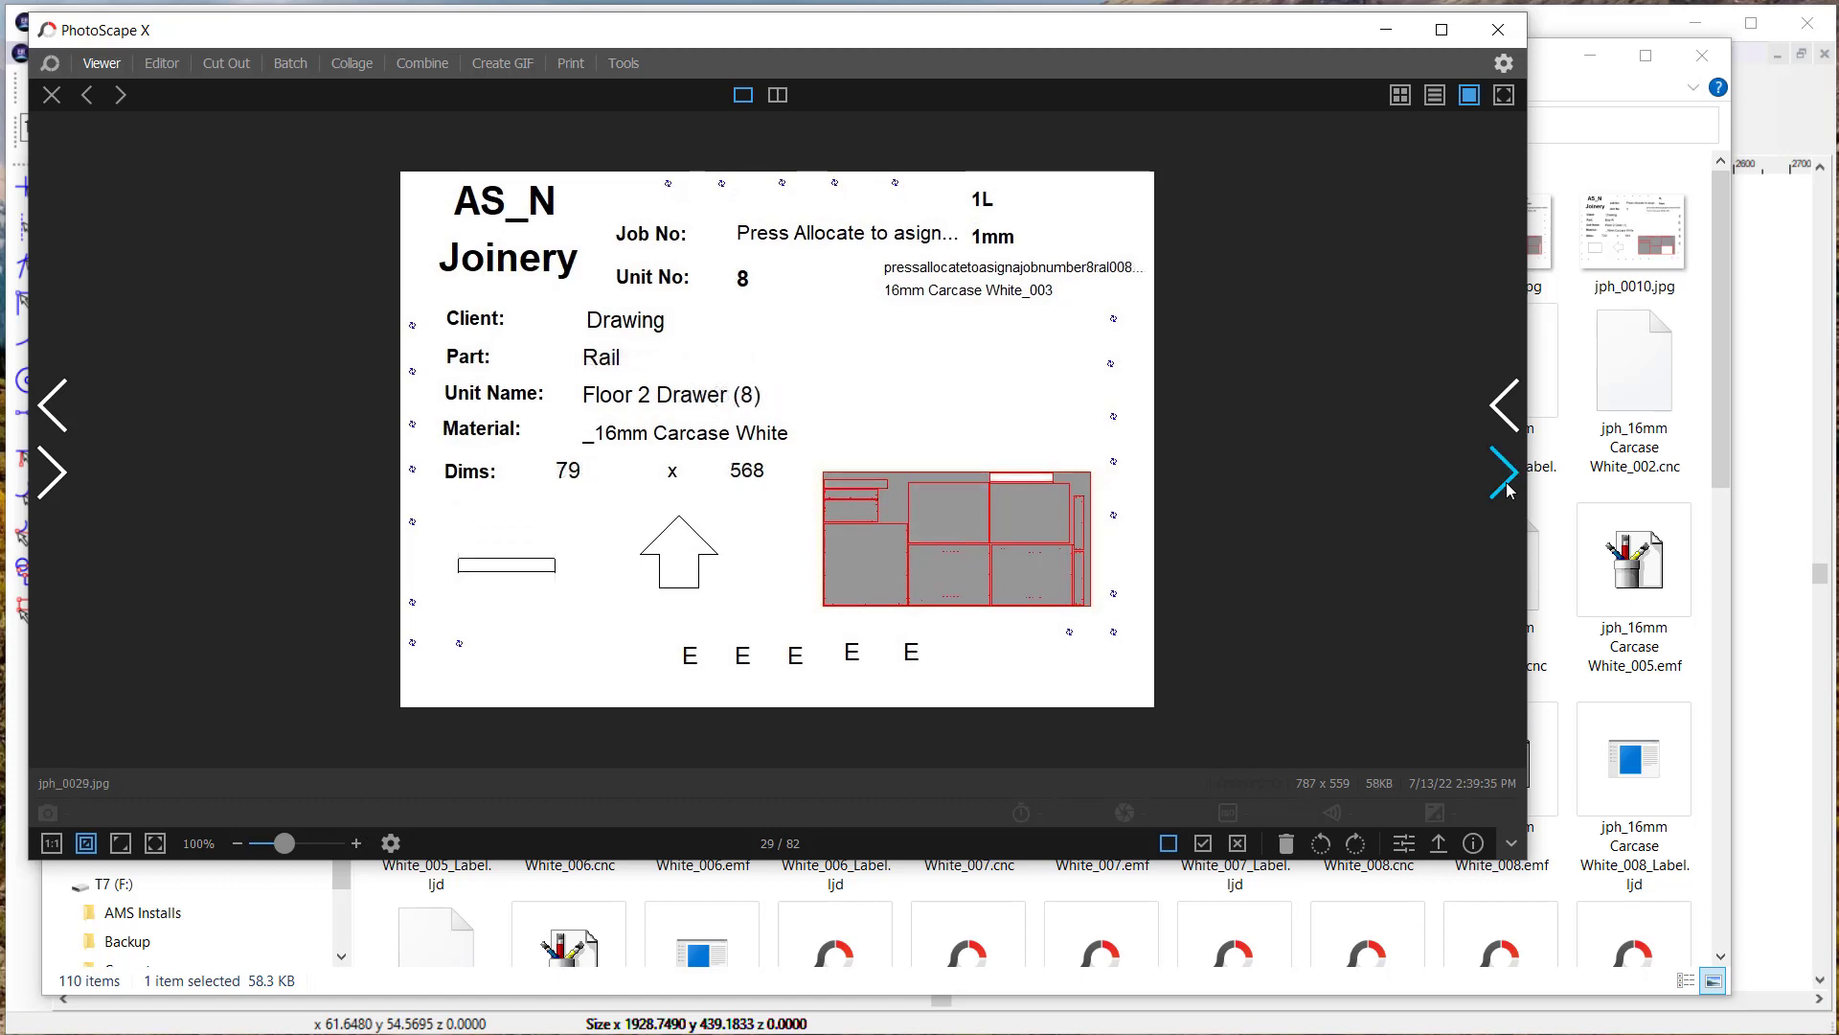
click(1507, 489)
click(1507, 489)
click(1506, 489)
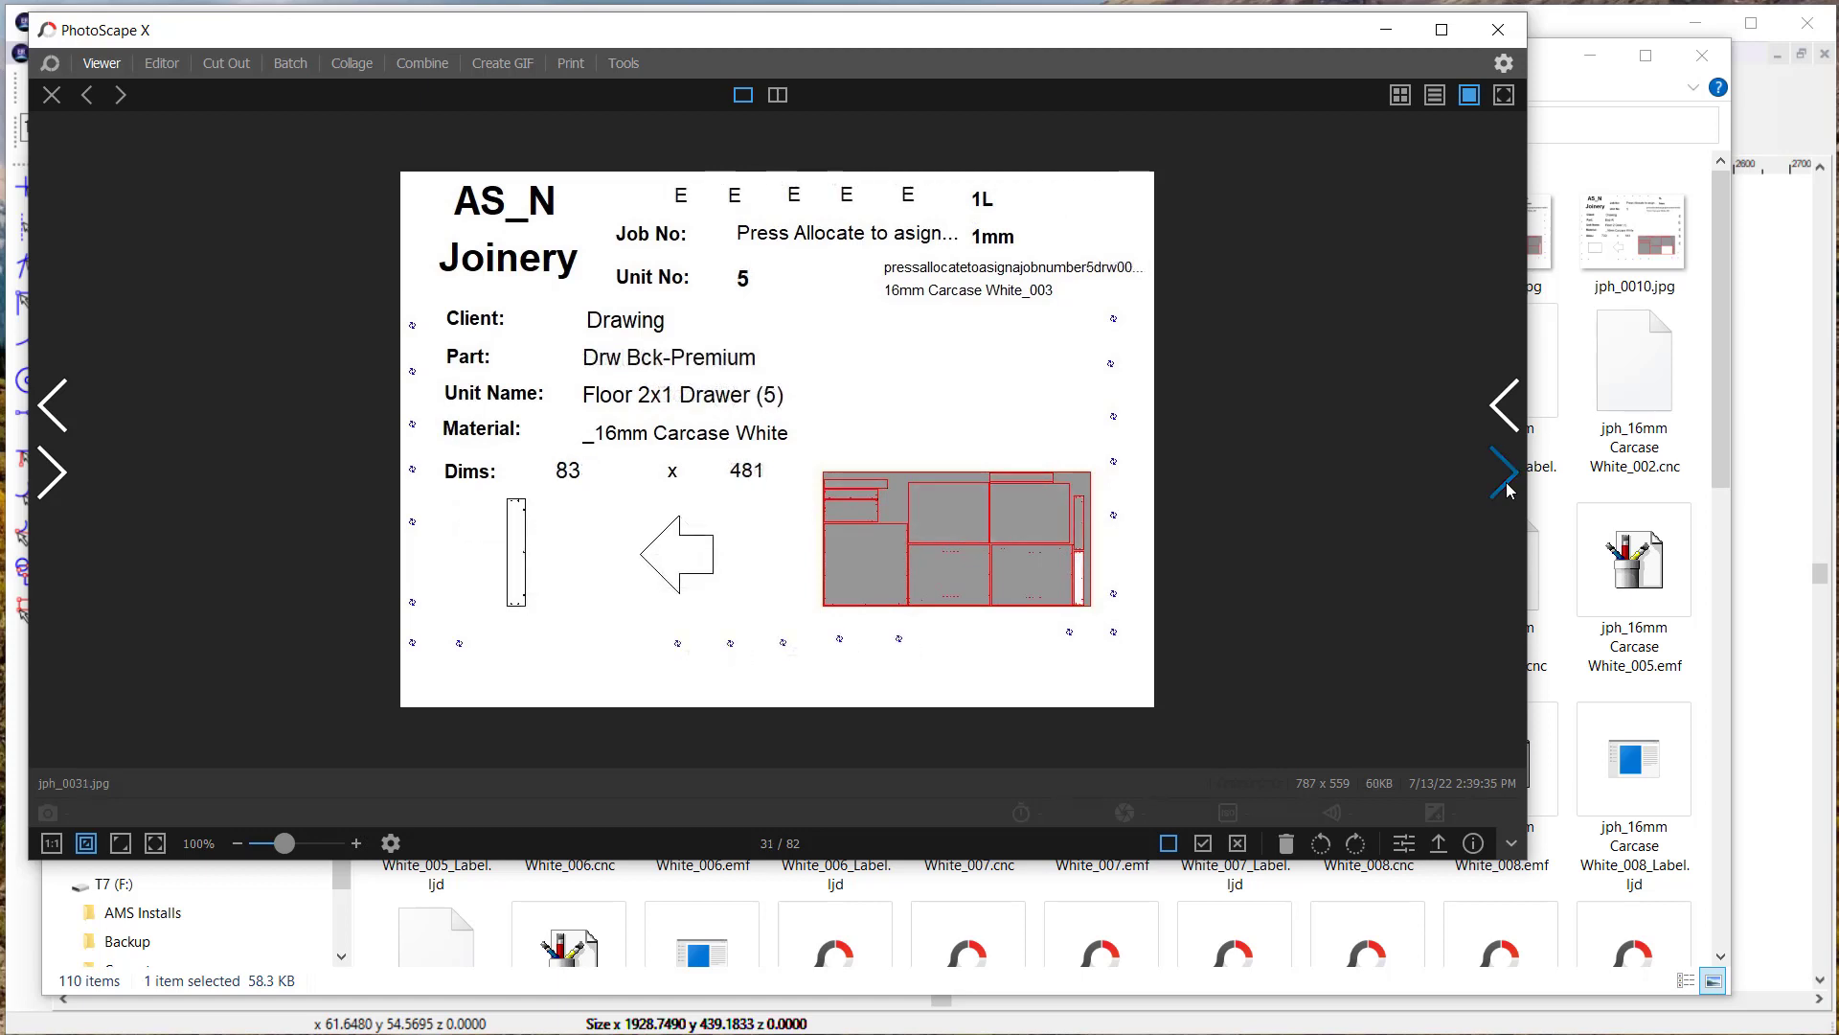
click(1507, 489)
click(1507, 490)
click(1507, 489)
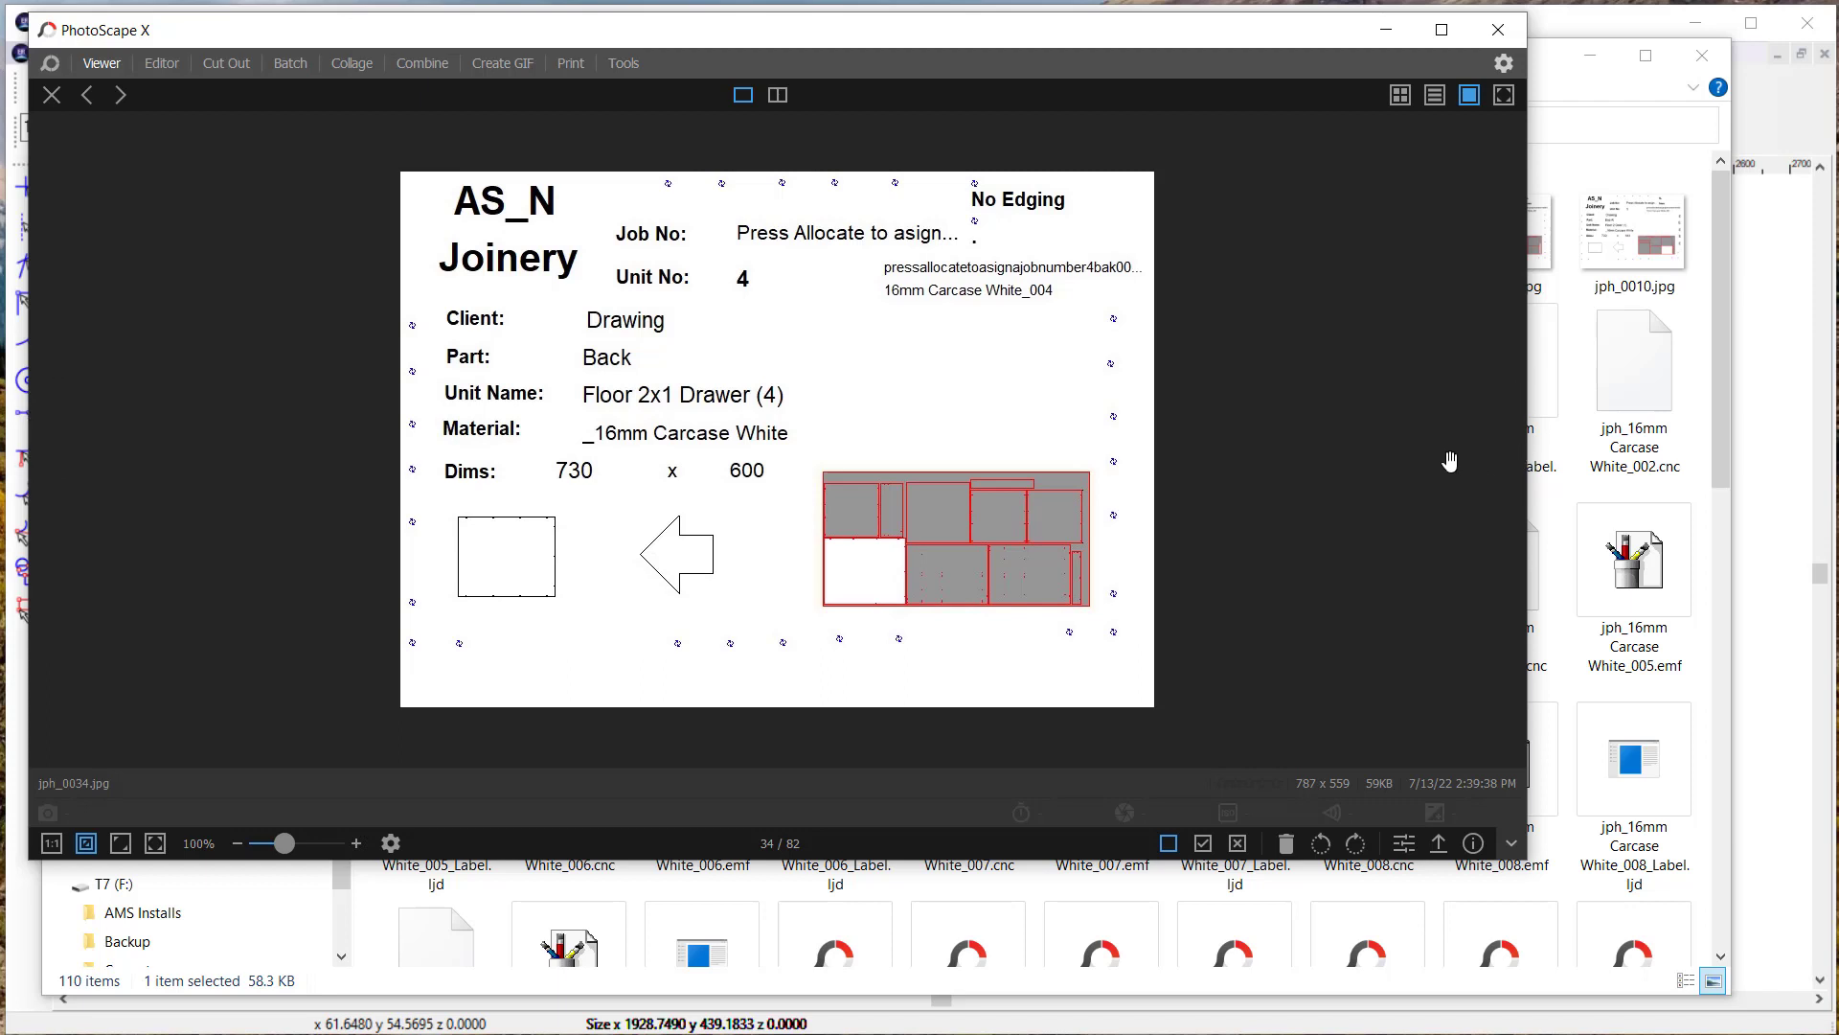
Continue through the labels to jph_0079 (79/82), a Drw Bck-Premium part for Floor 3x1 Drawer (9)
click(1504, 472)
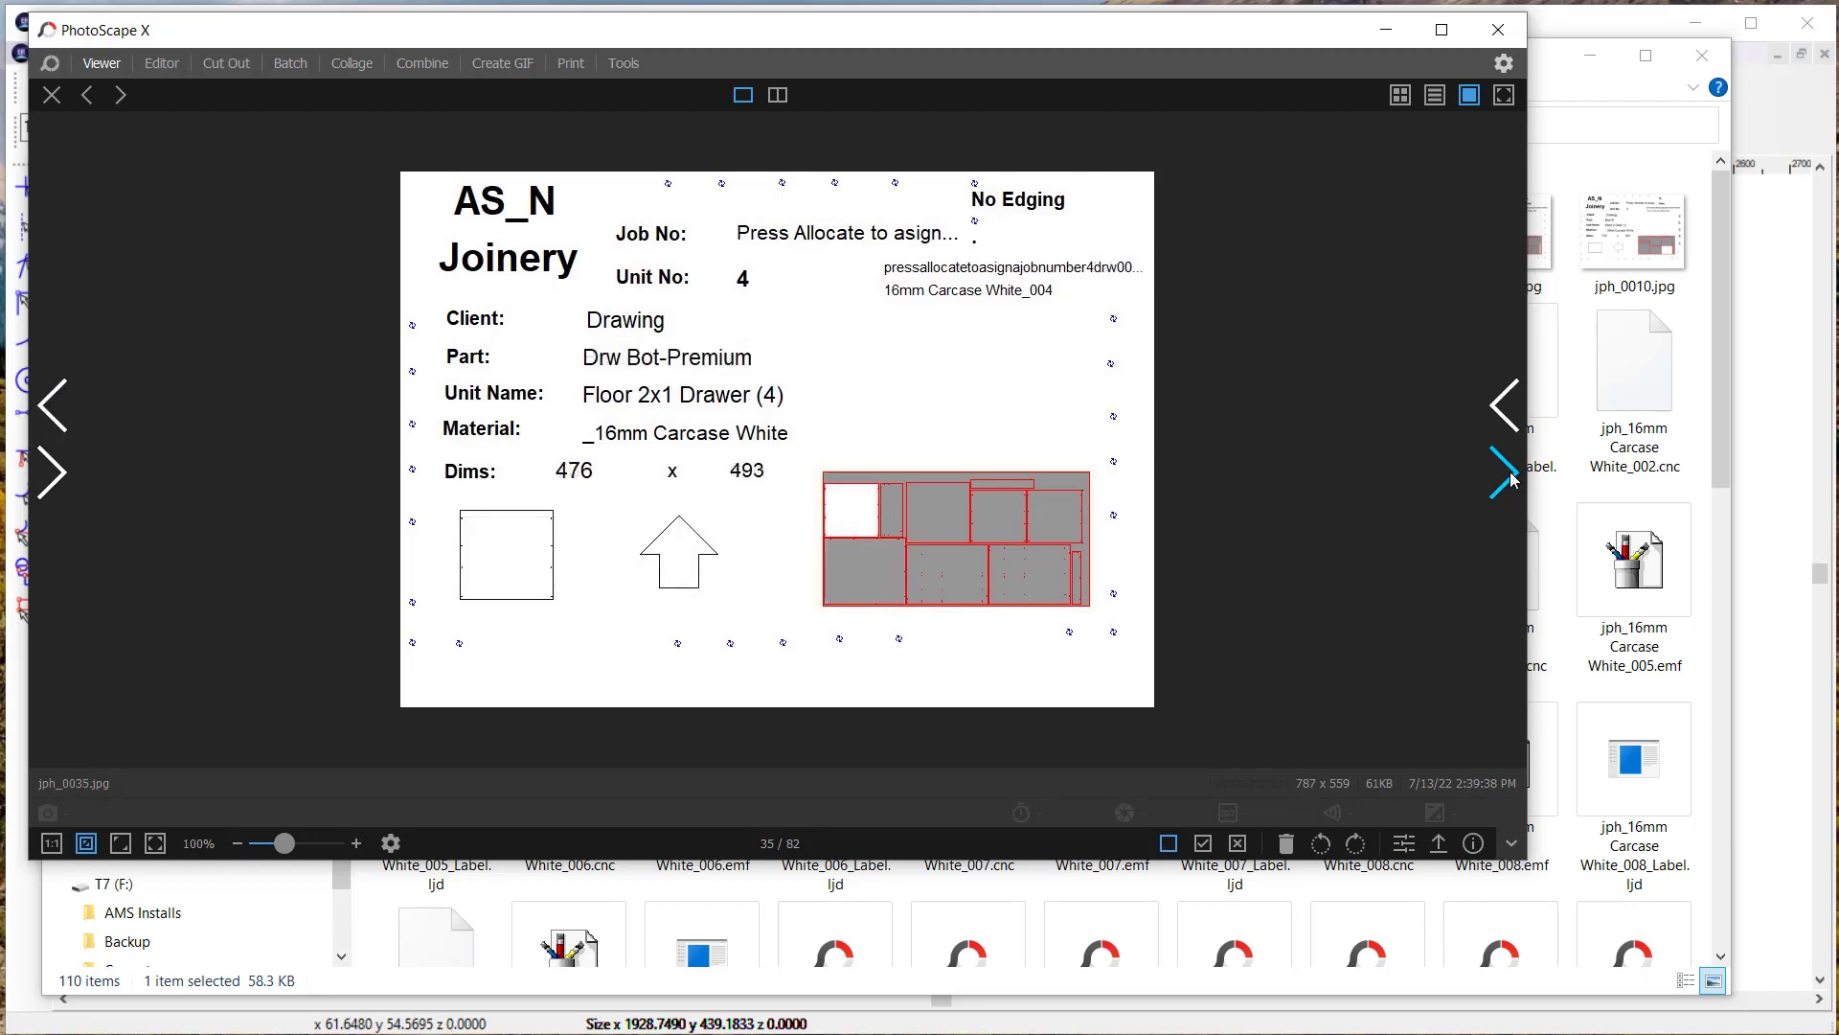
click(1504, 472)
click(1504, 472)
click(1504, 472)
click(1504, 472)
click(1504, 472)
click(1504, 473)
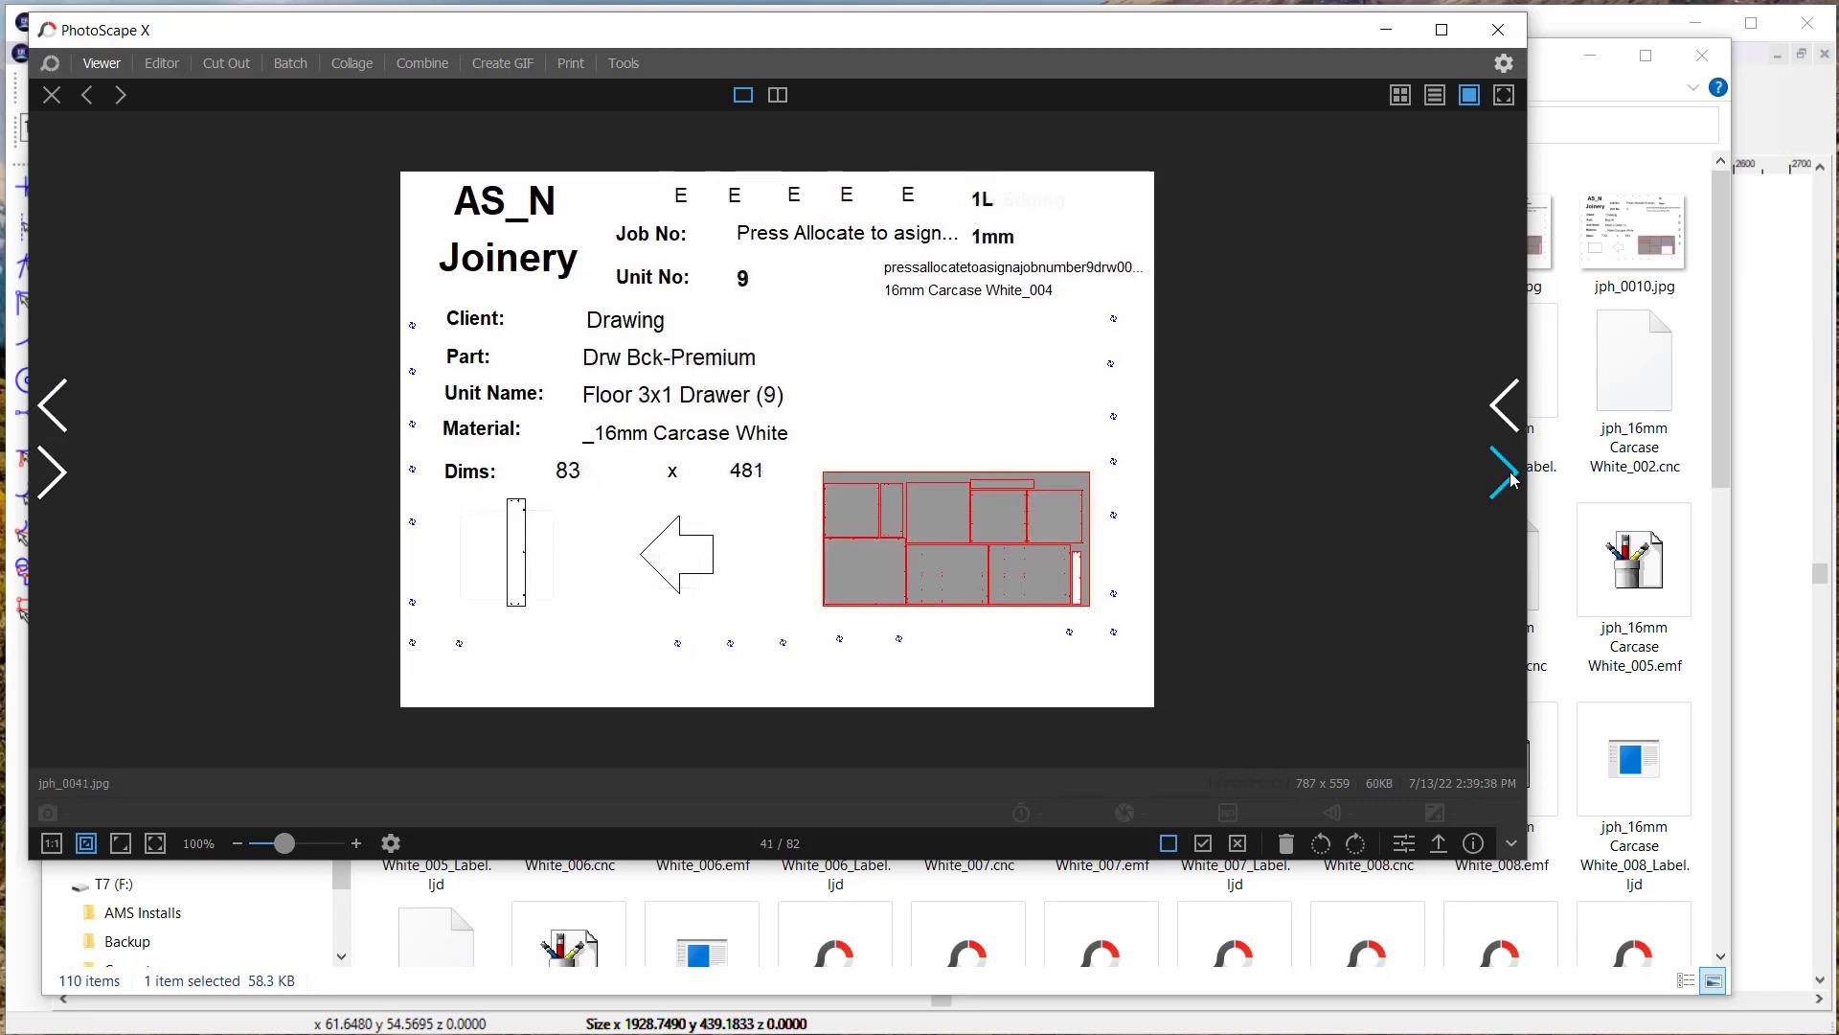
click(1504, 472)
click(1504, 472)
click(1504, 473)
click(1504, 473)
click(1509, 475)
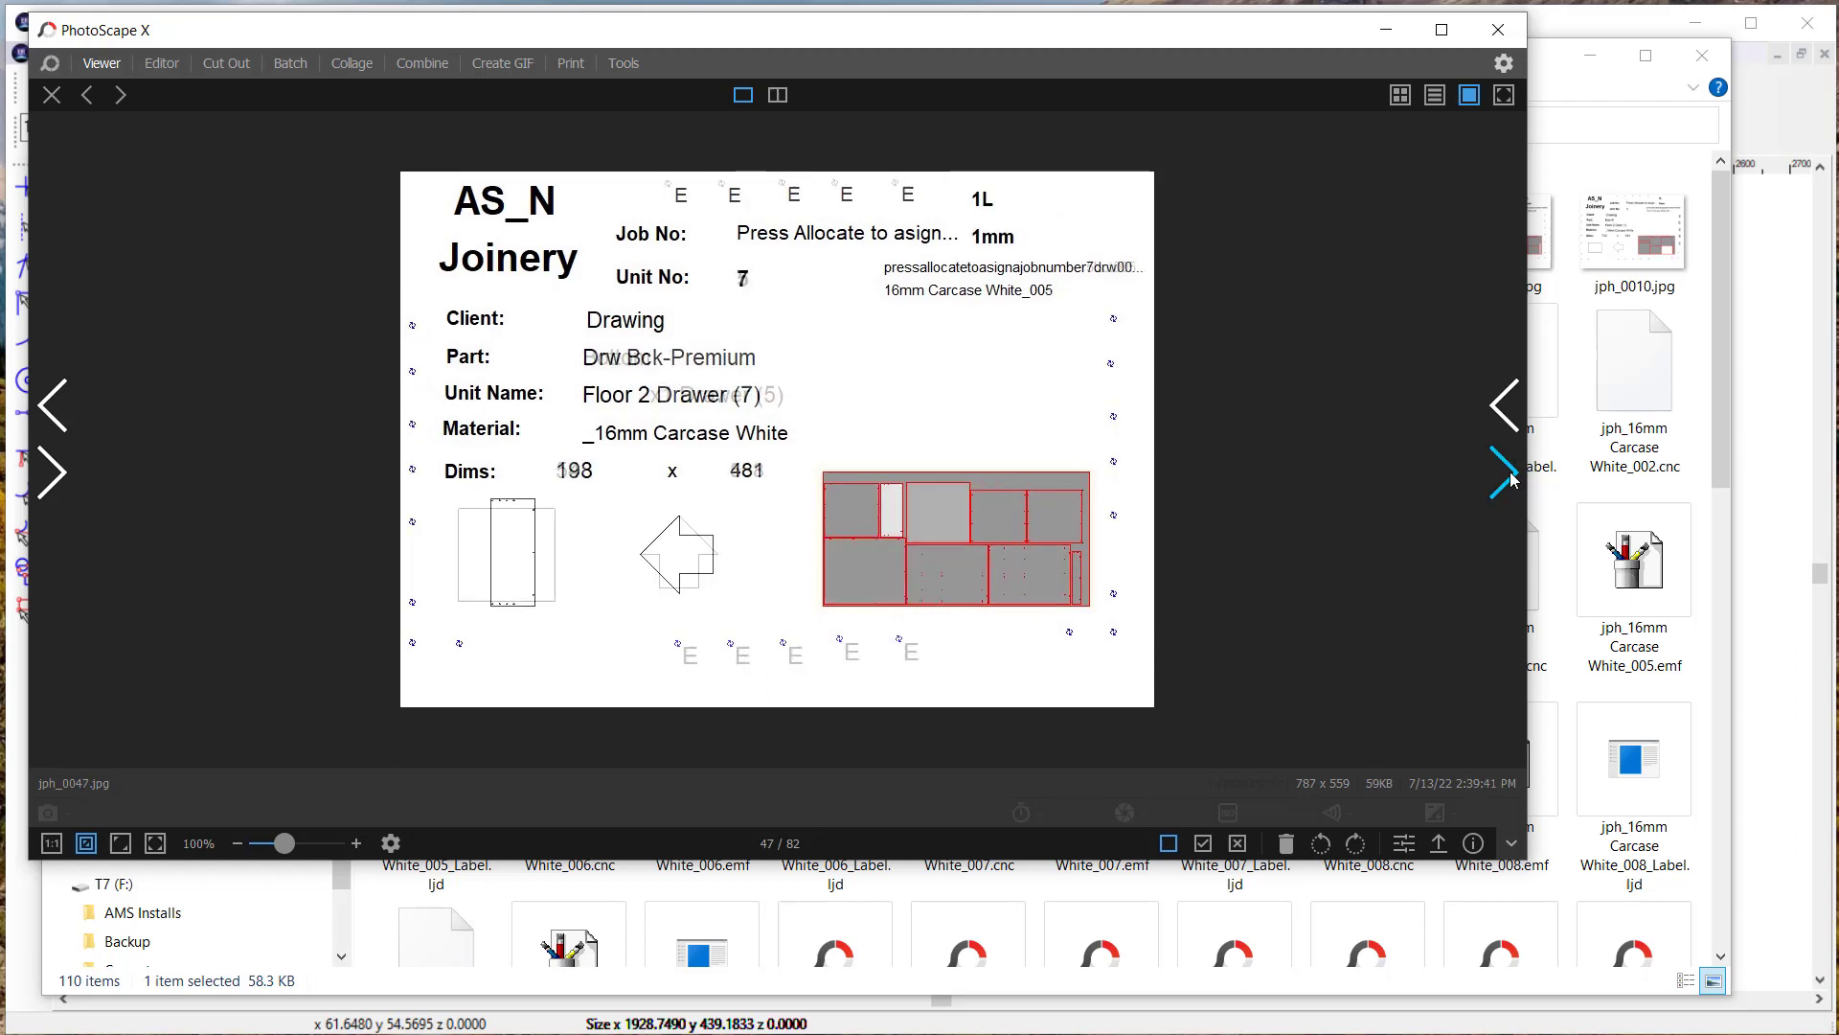
click(1509, 475)
click(1509, 475)
click(1509, 475)
click(1509, 475)
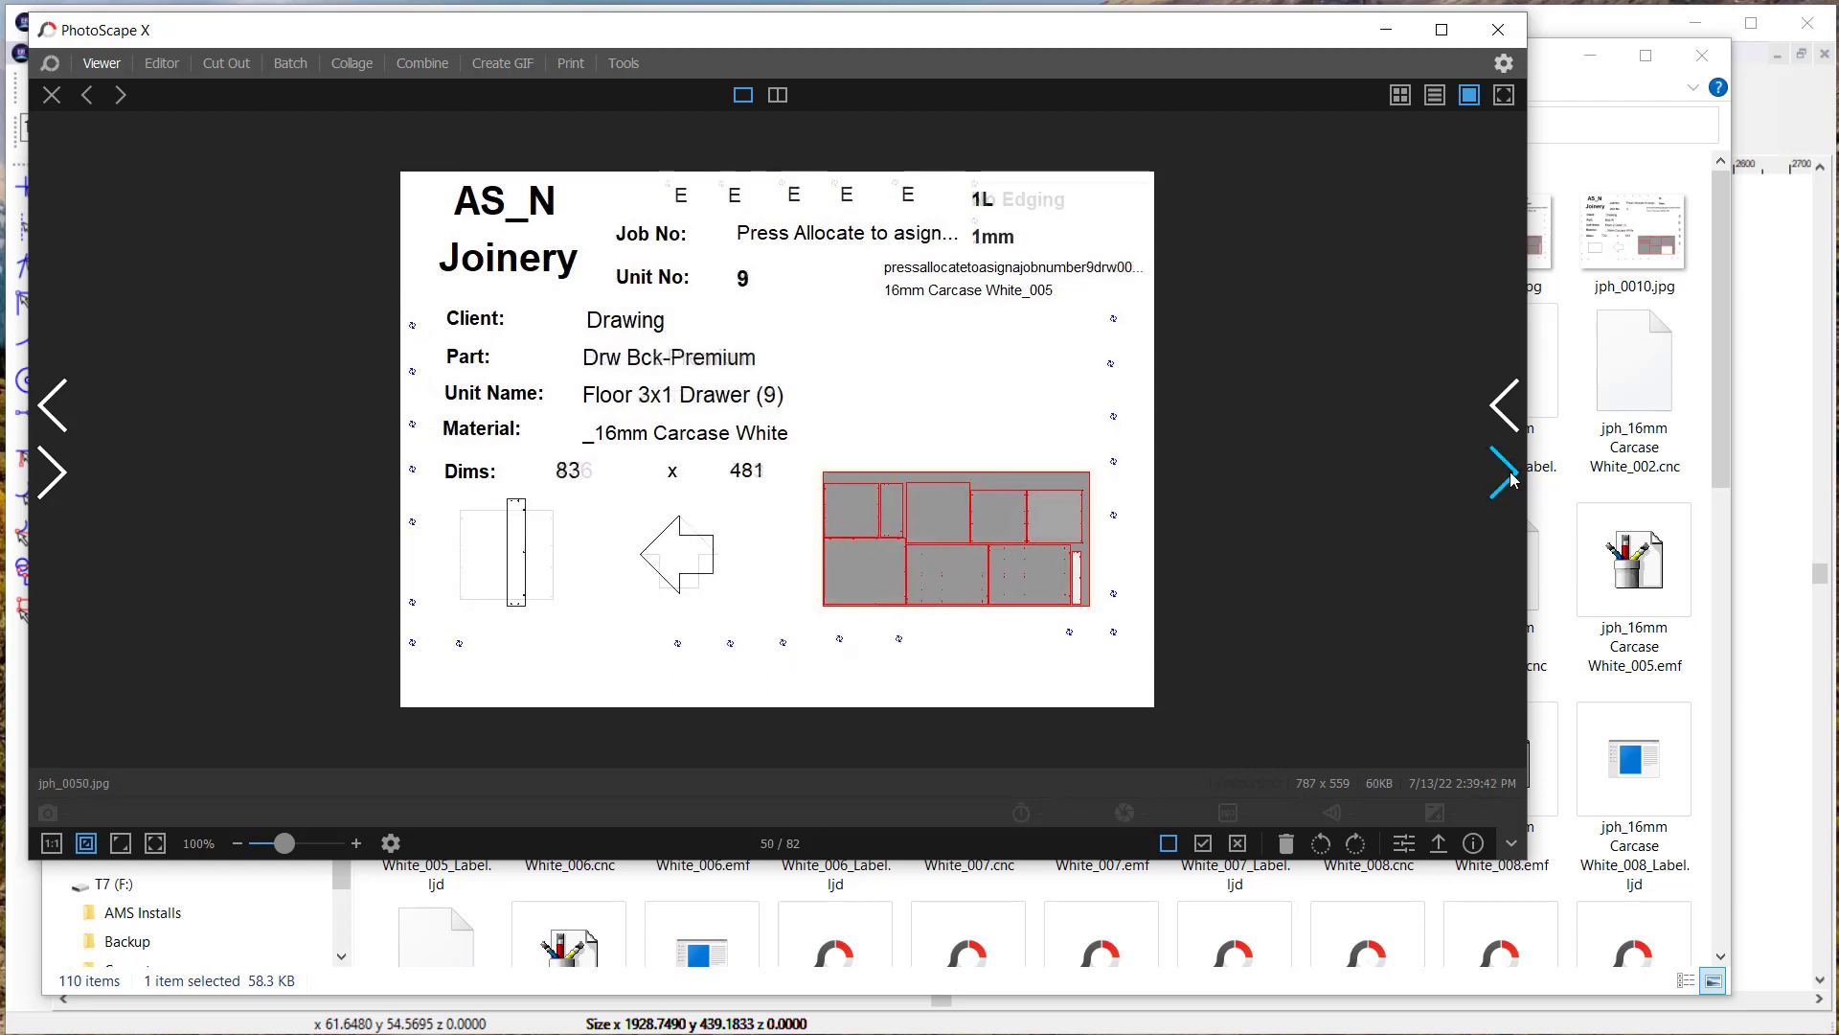
click(1509, 475)
click(1508, 476)
click(1509, 475)
click(1509, 475)
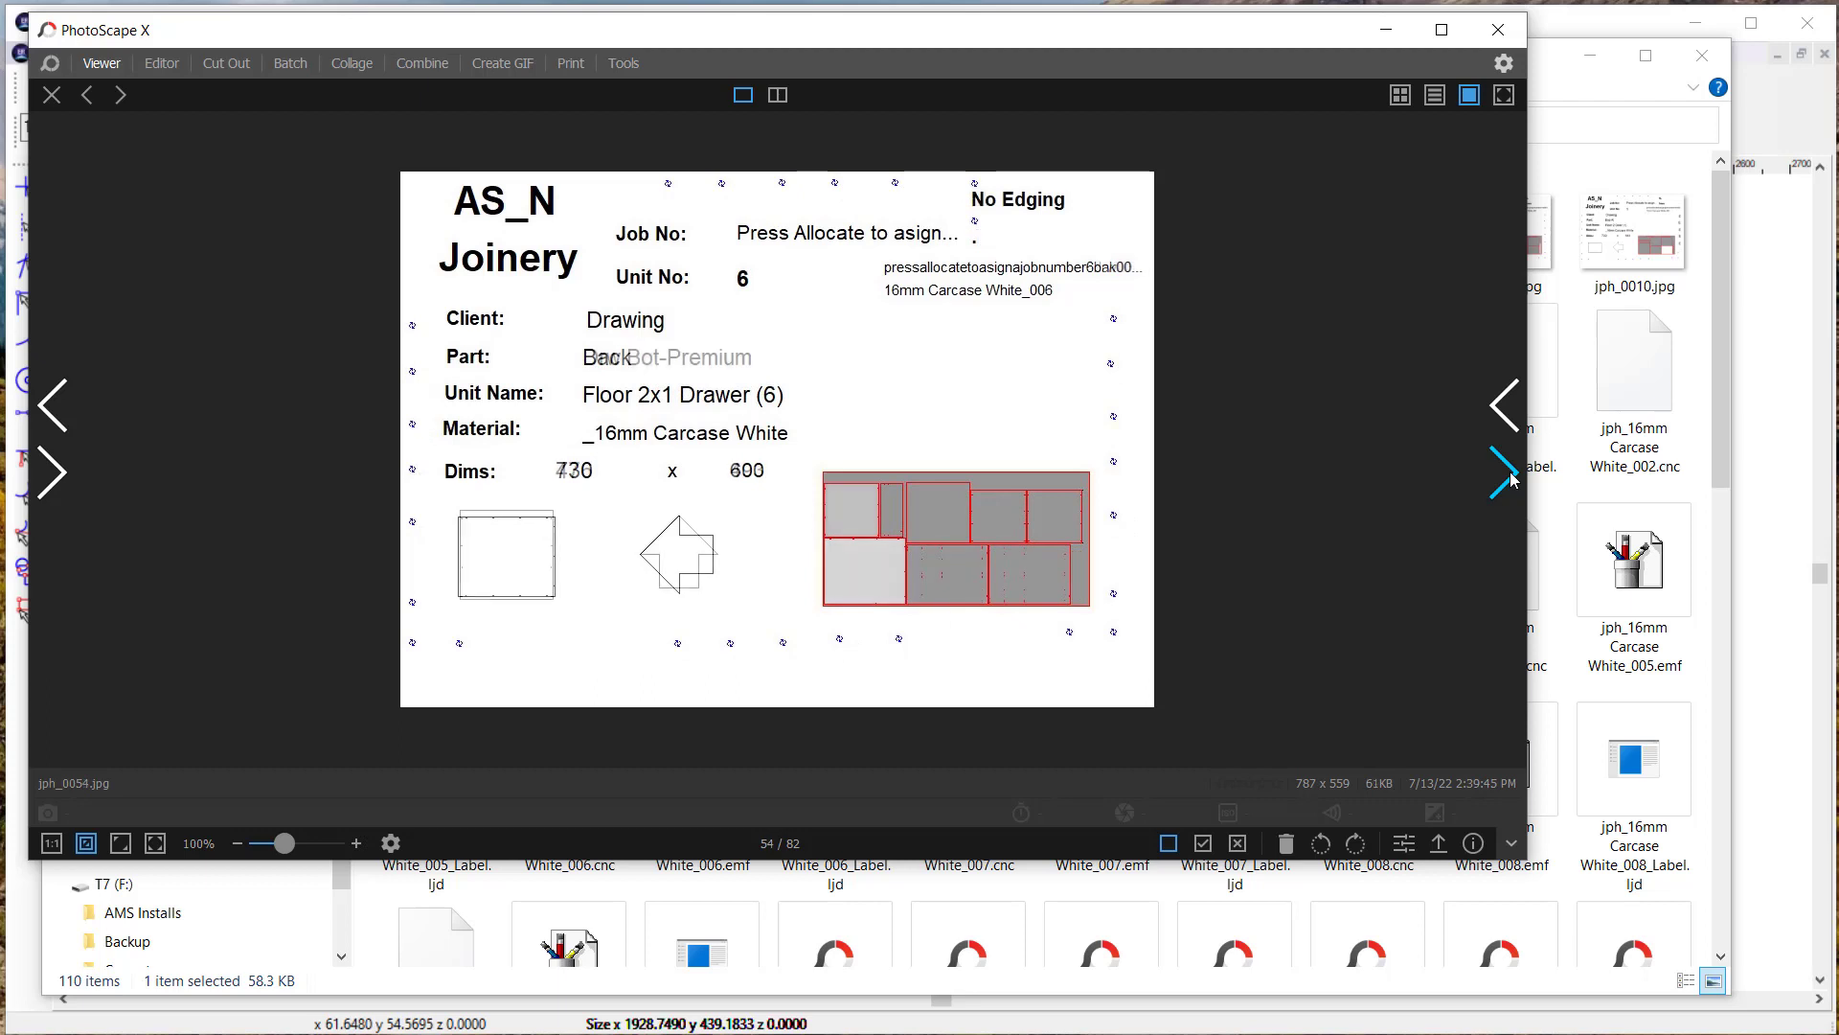
click(1509, 475)
click(1509, 475)
click(1509, 475)
click(1509, 475)
click(1509, 475)
click(1509, 475)
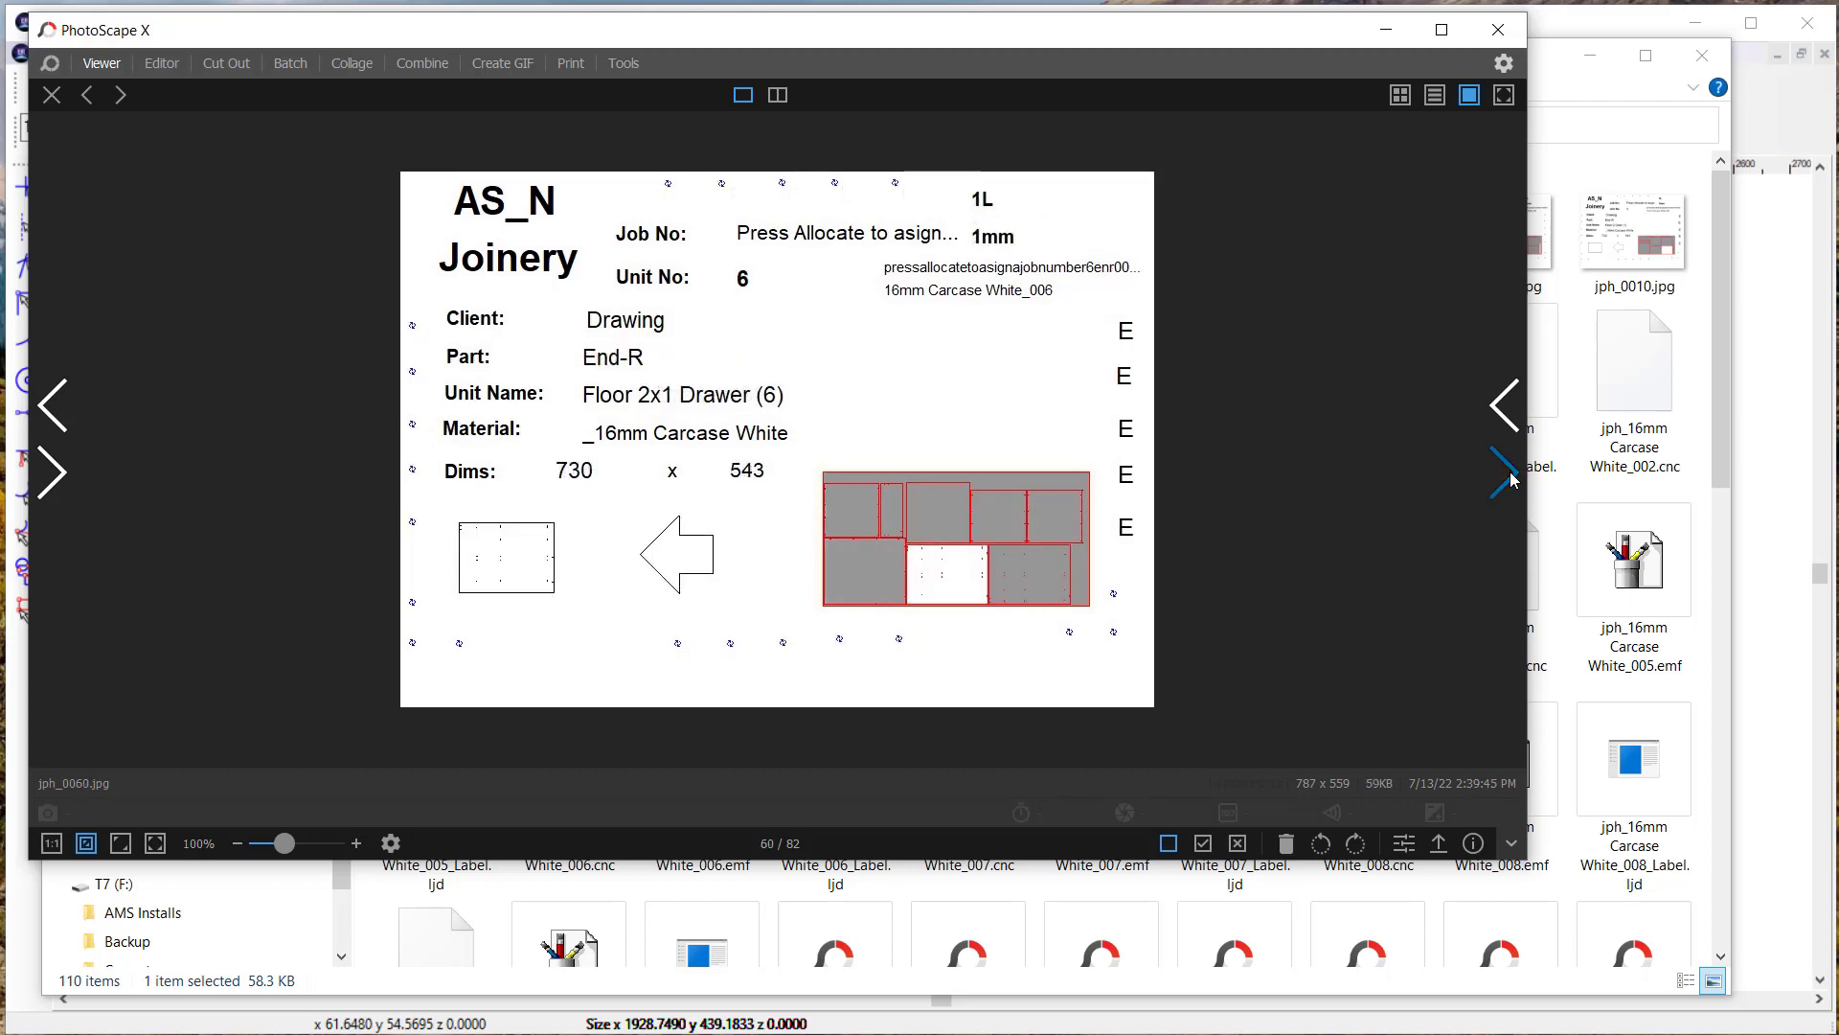
click(1509, 475)
click(1509, 475)
click(1508, 475)
click(1508, 475)
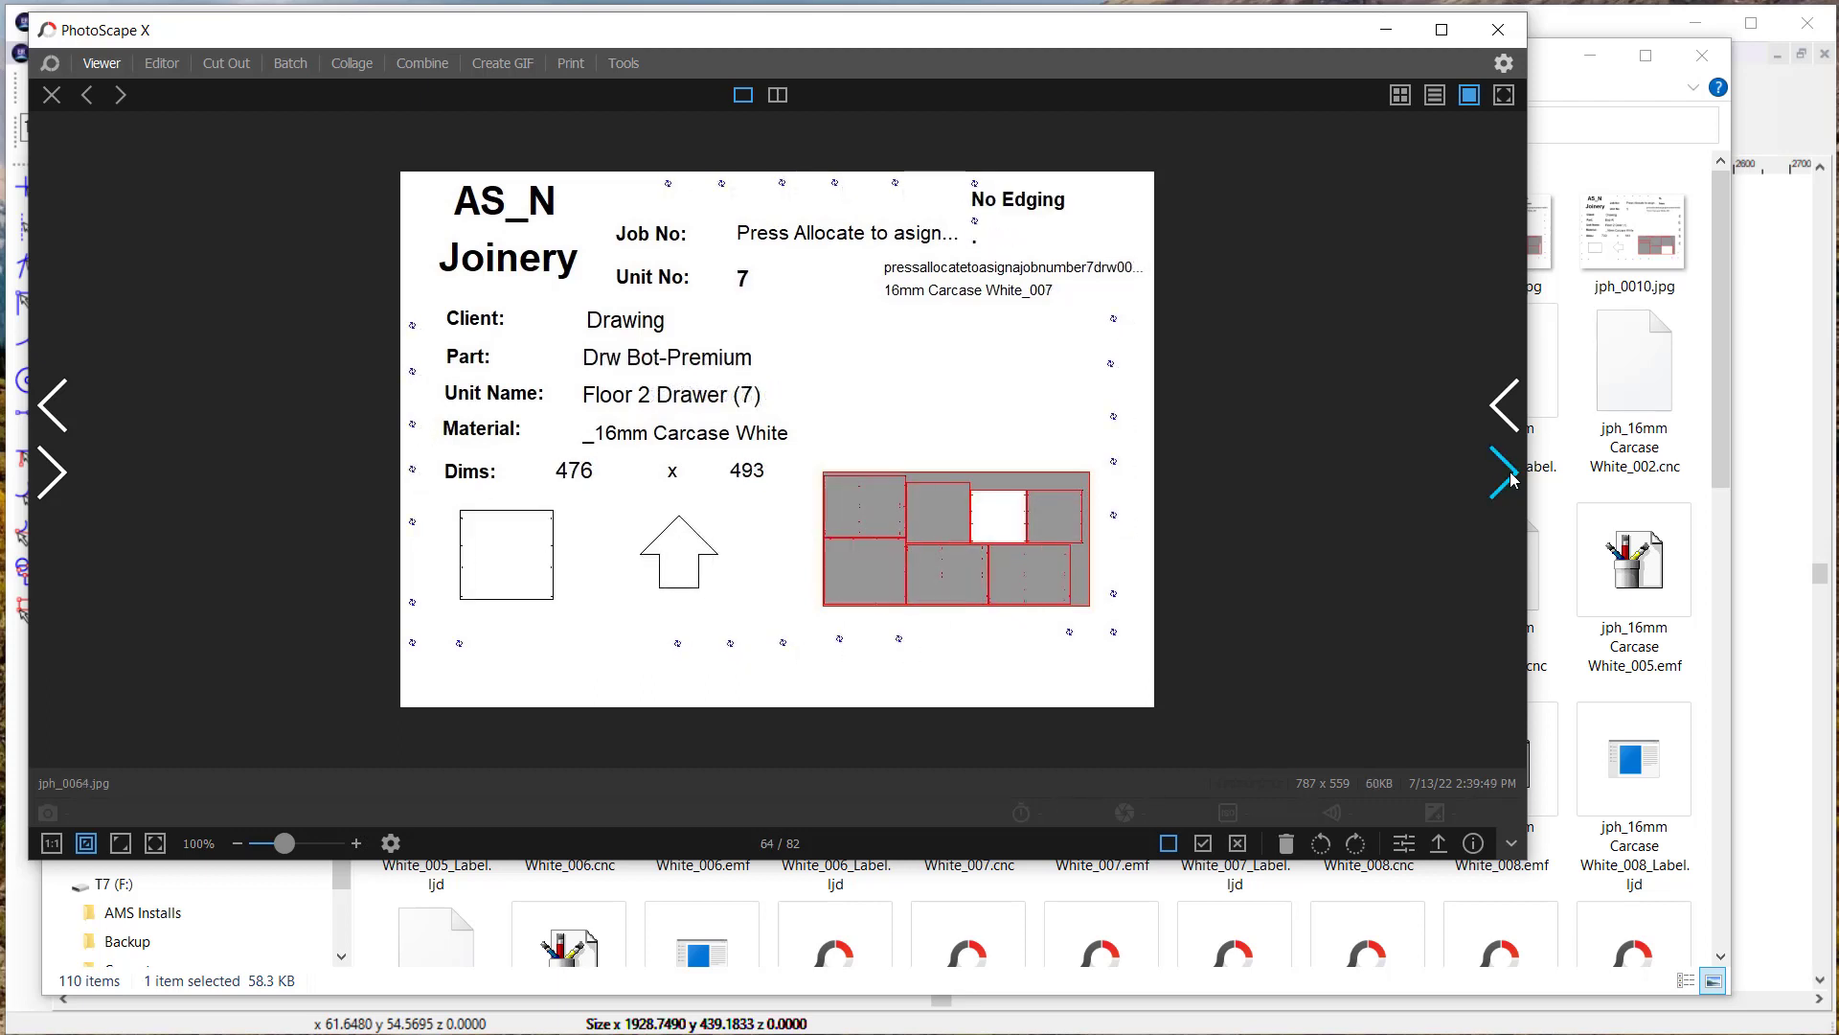
click(1508, 476)
click(1508, 475)
click(1509, 476)
click(1509, 475)
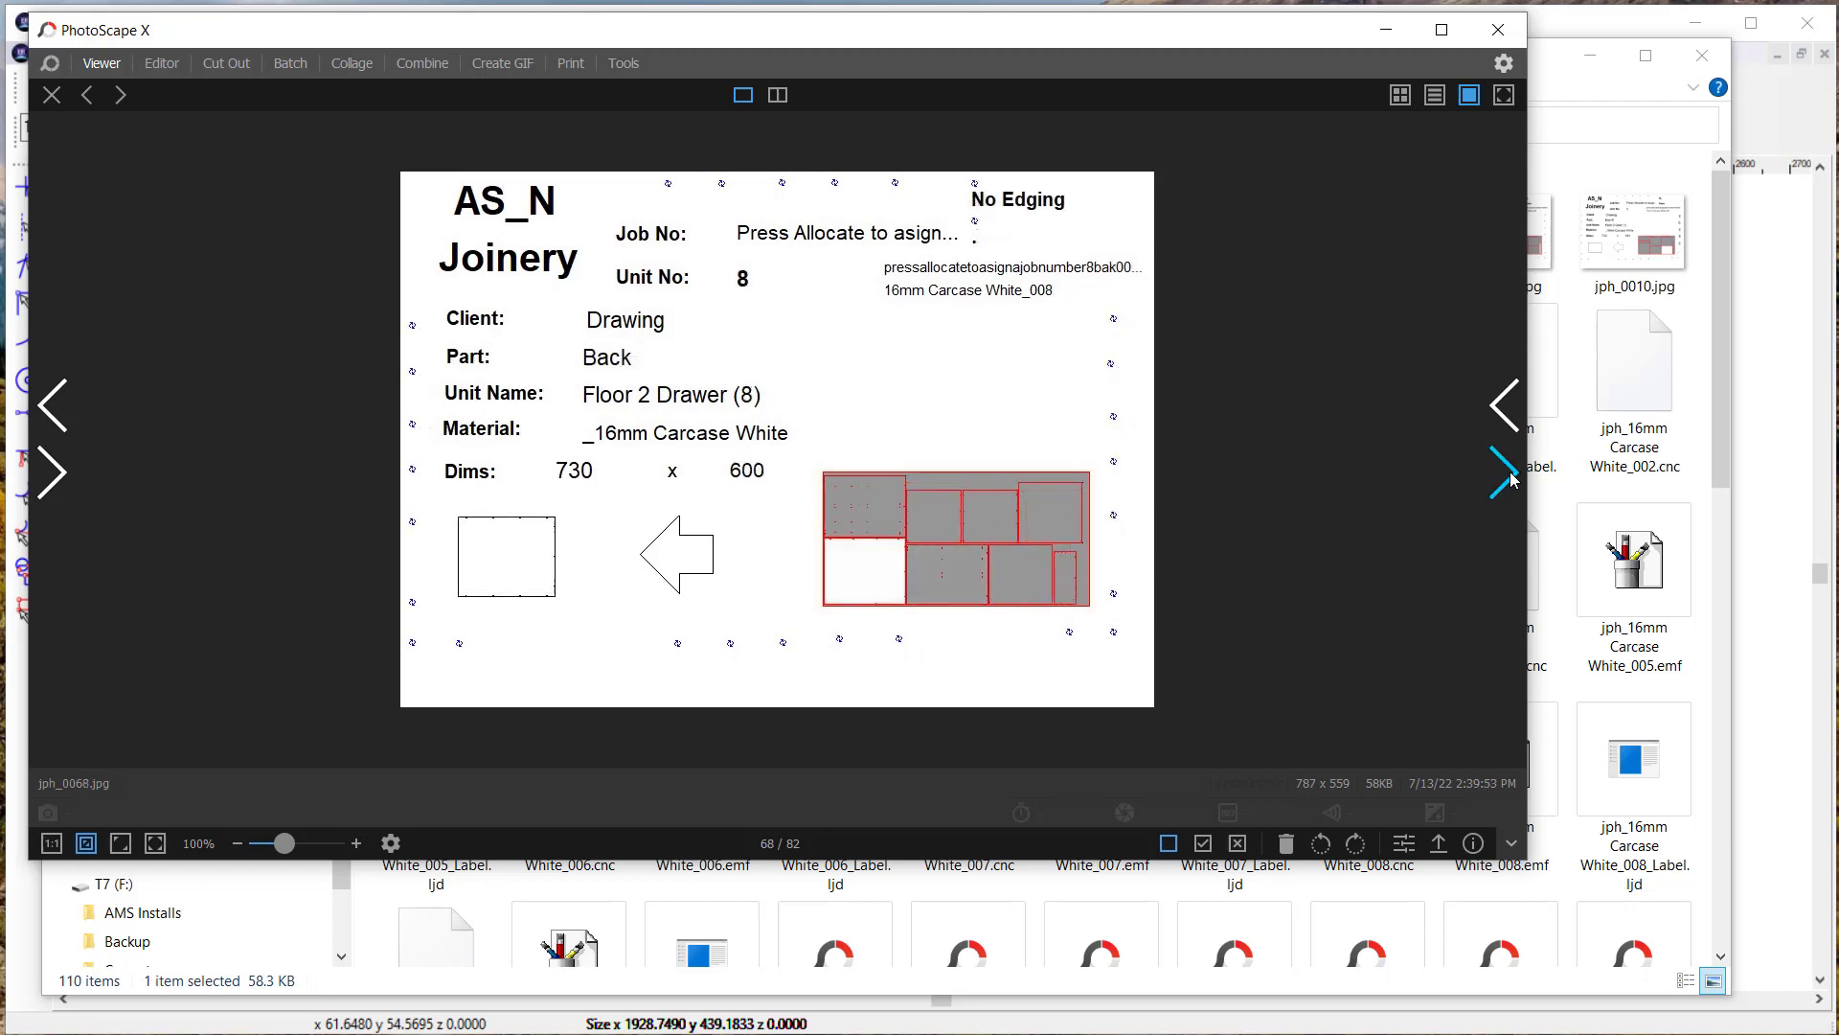
click(1509, 475)
click(1509, 476)
click(1509, 476)
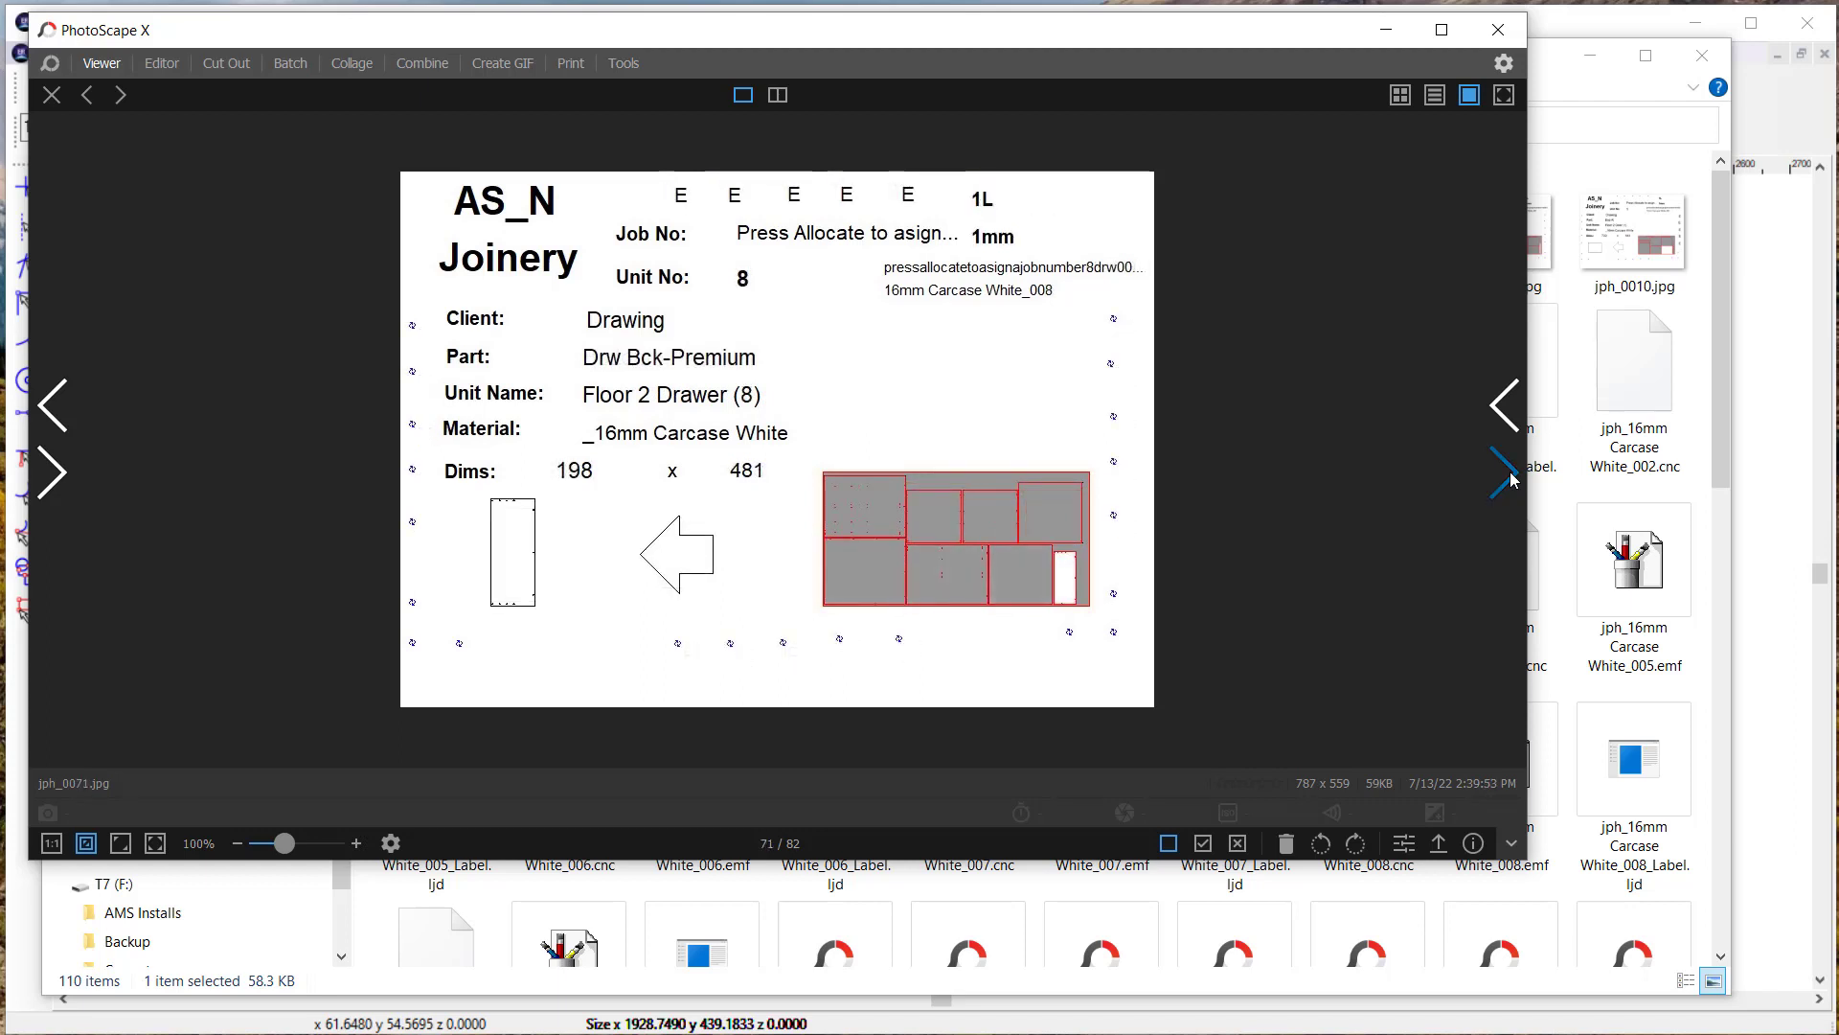
click(1509, 475)
click(1509, 475)
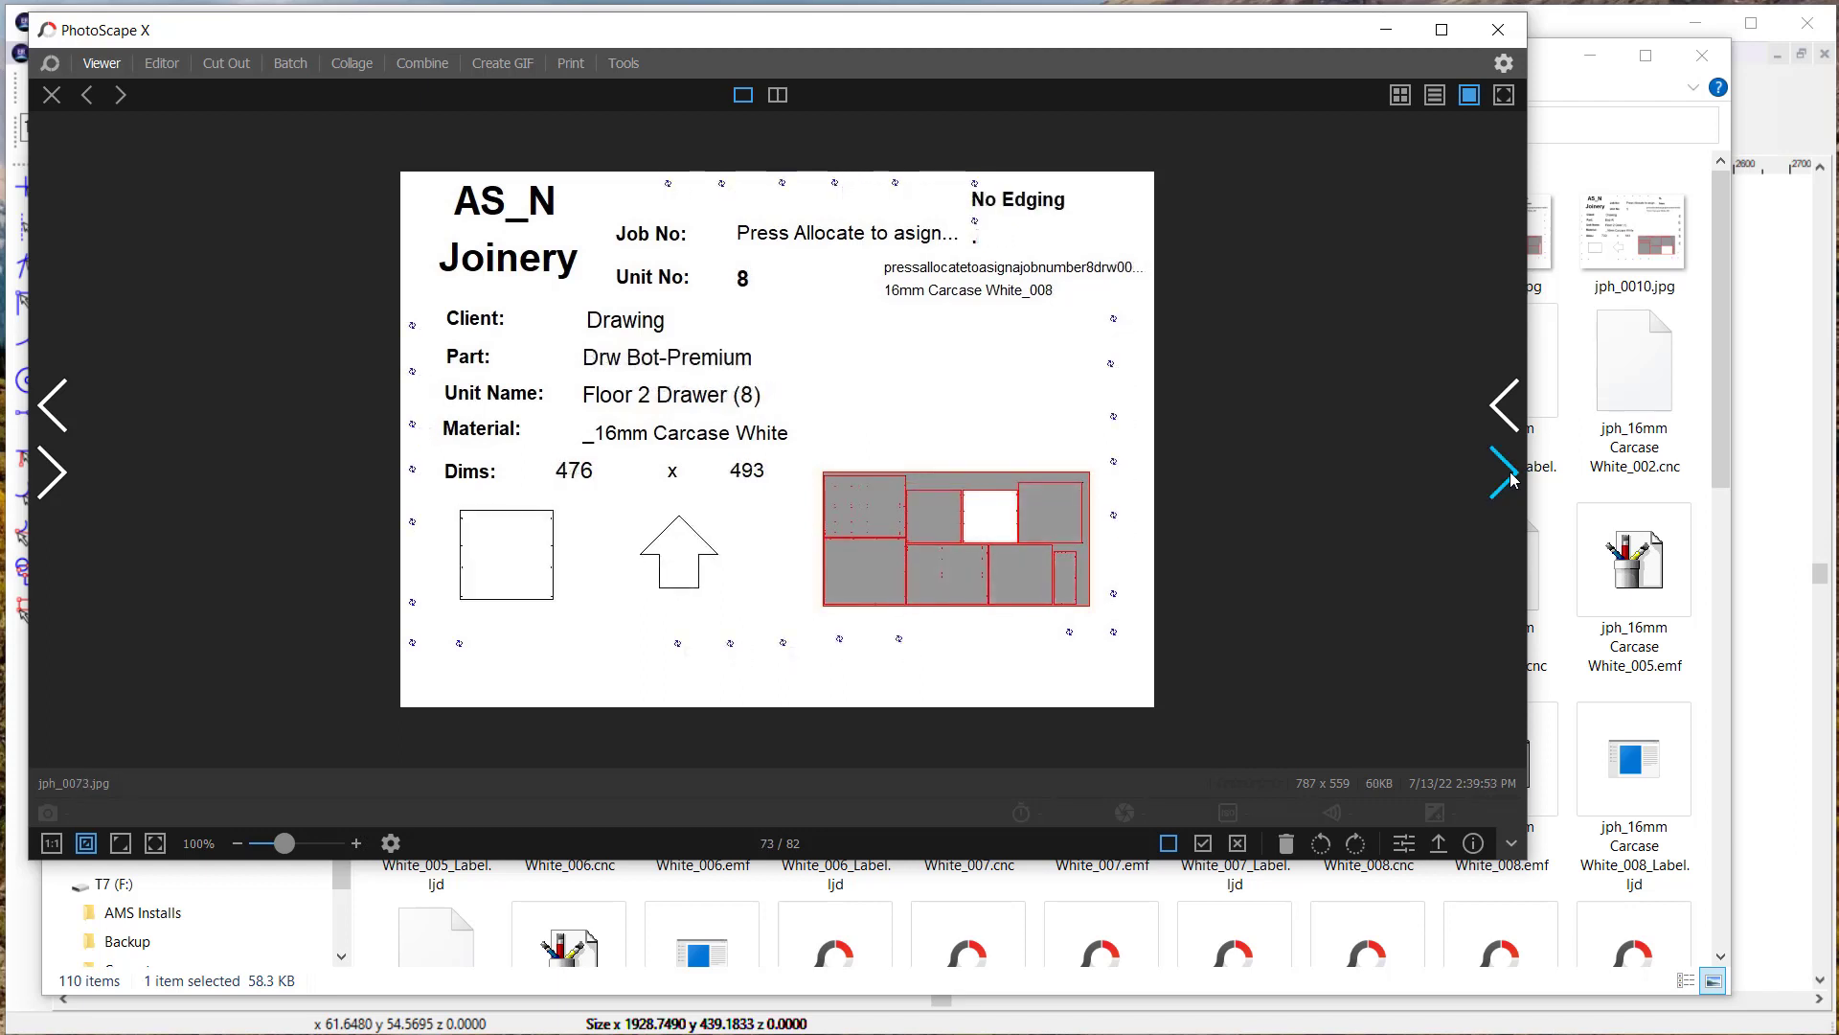
click(1509, 475)
click(1509, 475)
click(1509, 475)
click(1509, 475)
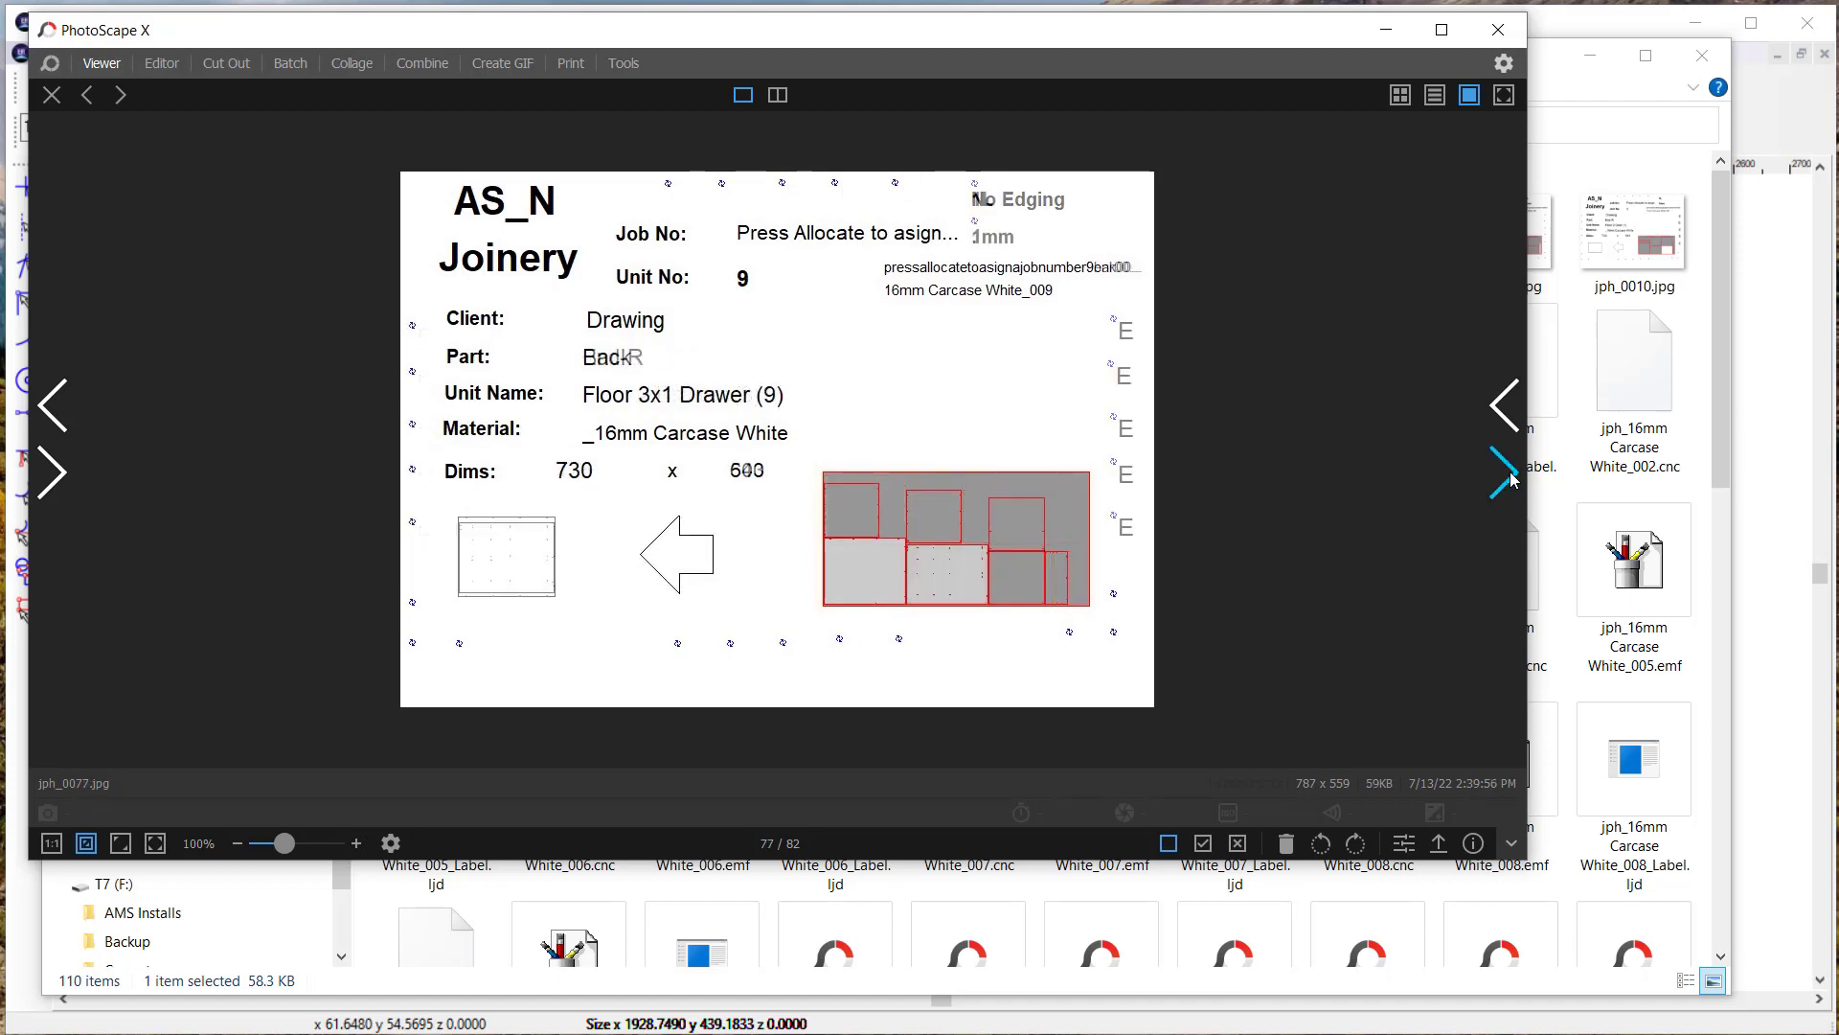
click(1509, 475)
click(1509, 475)
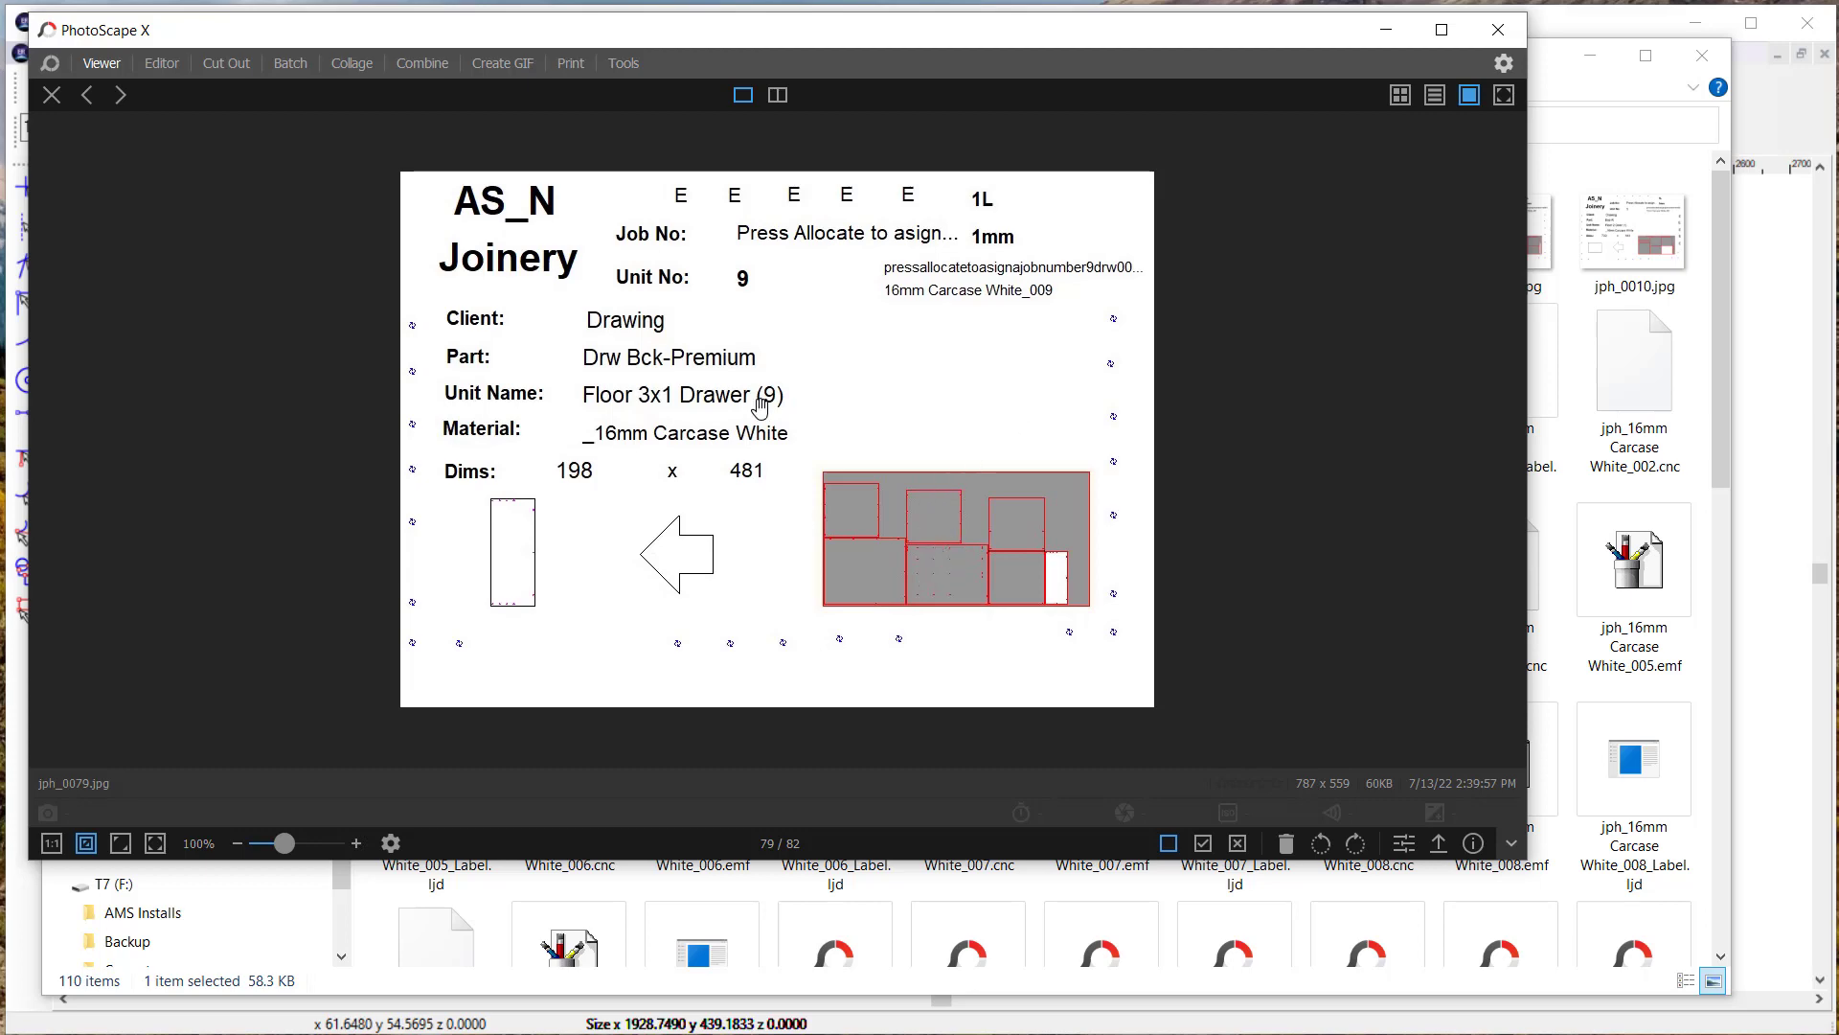
Minimize PhotoScape X and File Explorer to reveal the EnRoute nested sheet 16mm Carcase White_001
click(1386, 30)
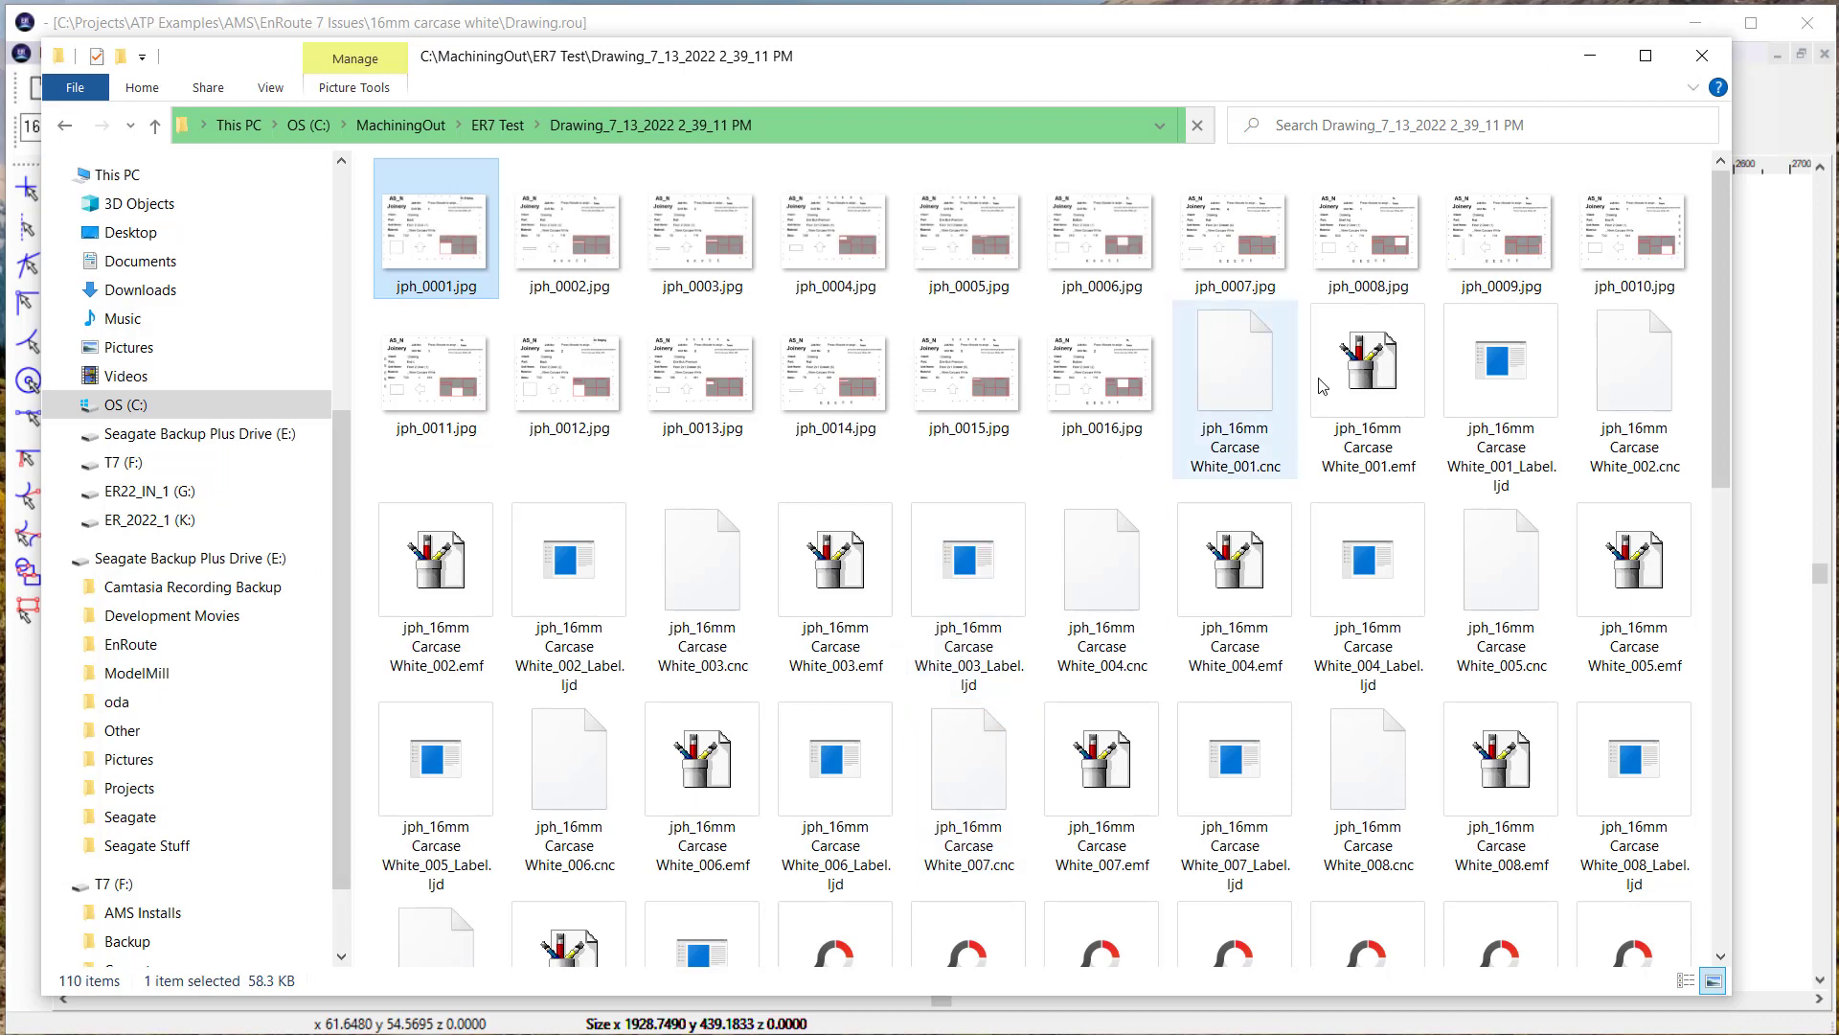
click(1590, 55)
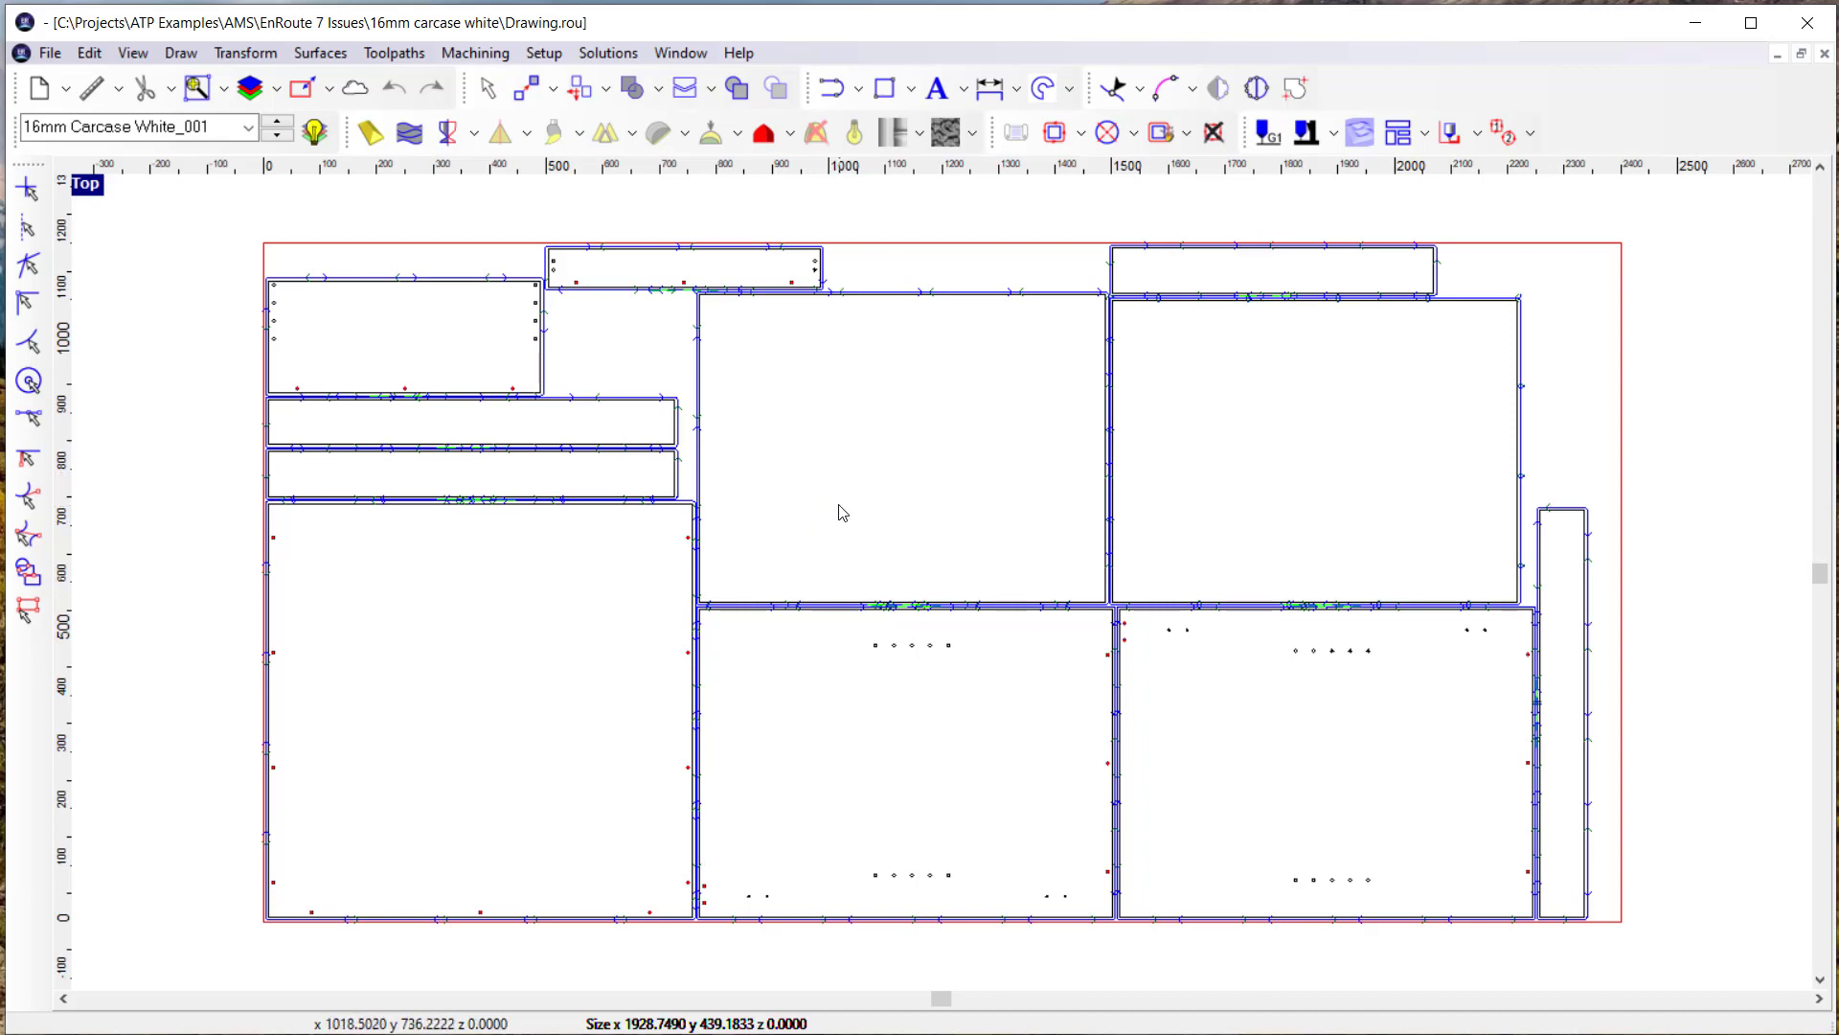
Show Setup > Preferences, AutoTP tab, Processing group to check the Nest Option value
click(556, 53)
click(589, 241)
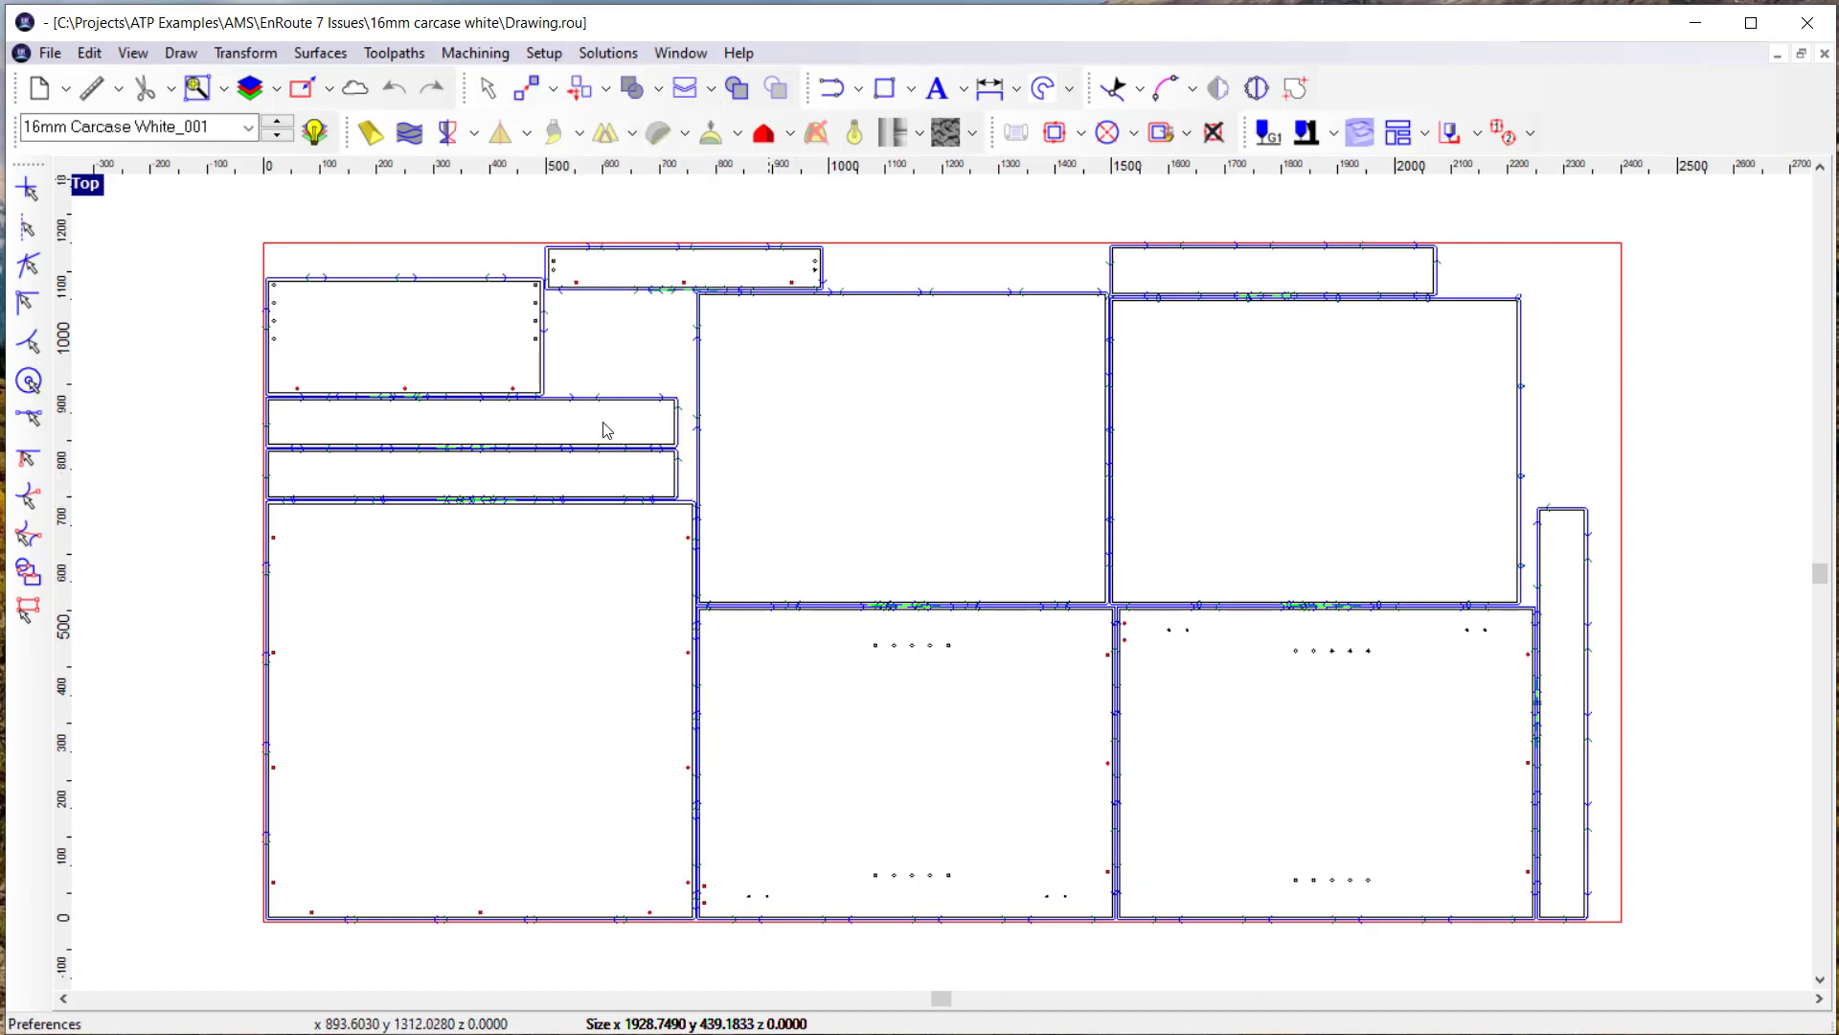
click(1214, 333)
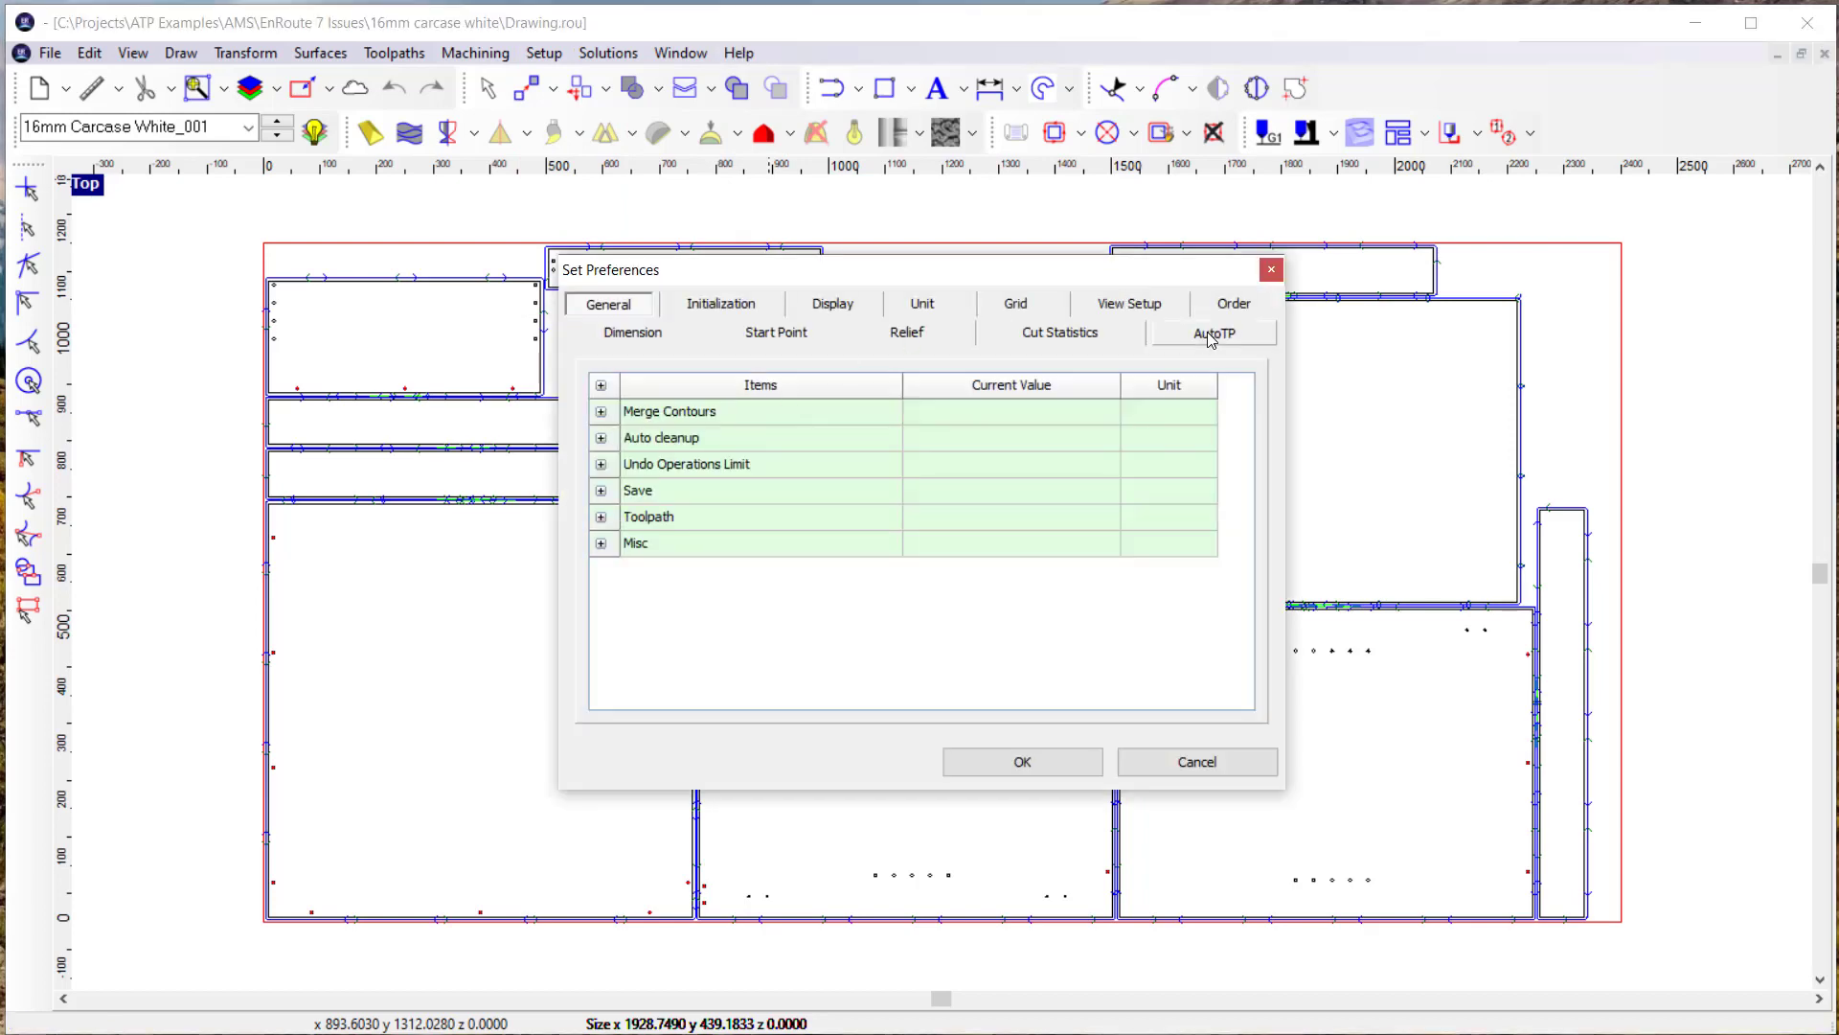
click(600, 412)
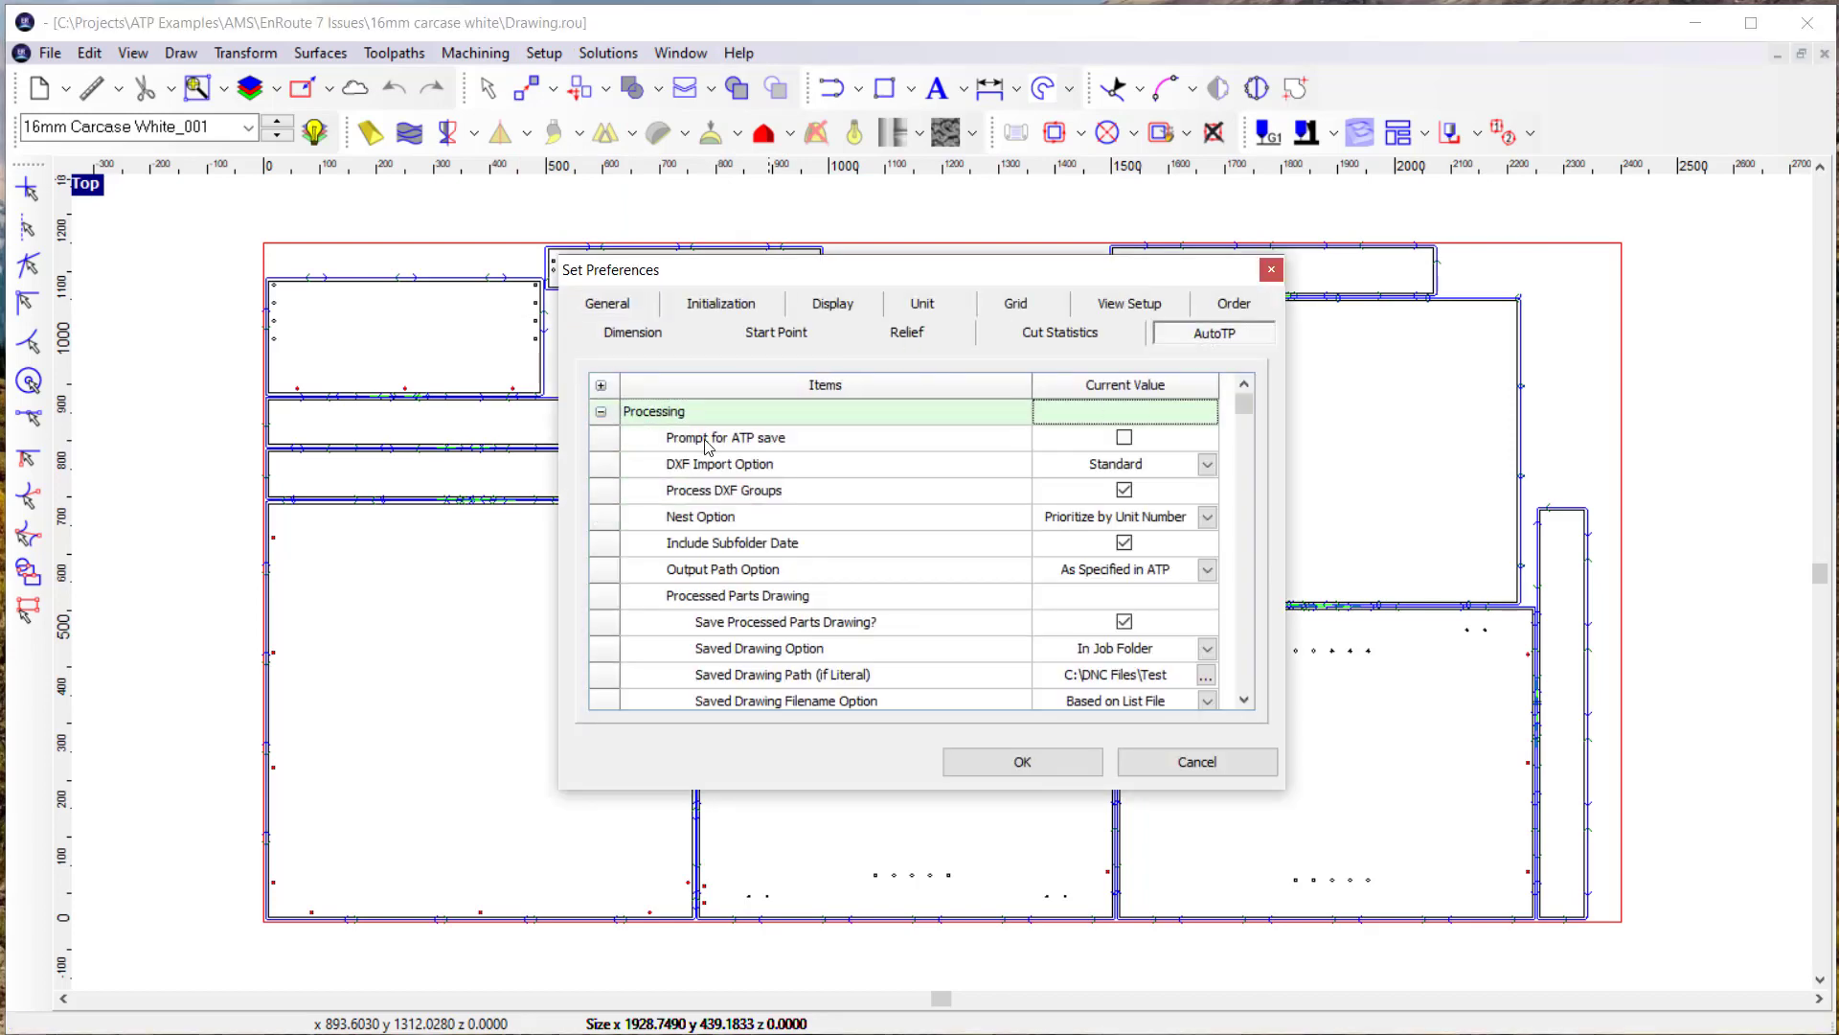